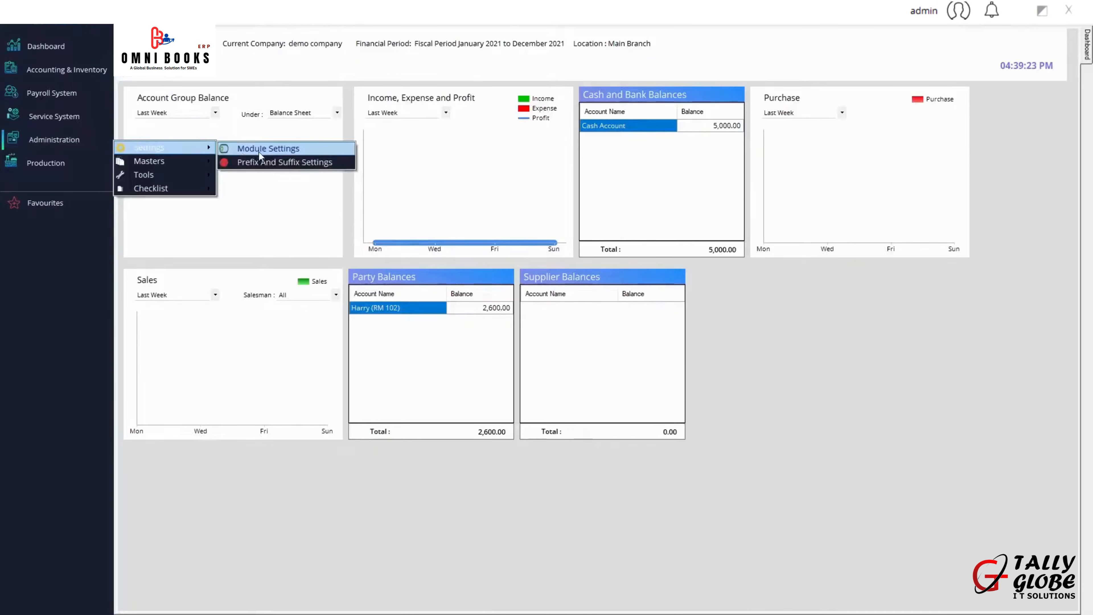
# - Save the module settings with all listed modules enabled, including the Production Management System
pyautogui.click(261, 149)
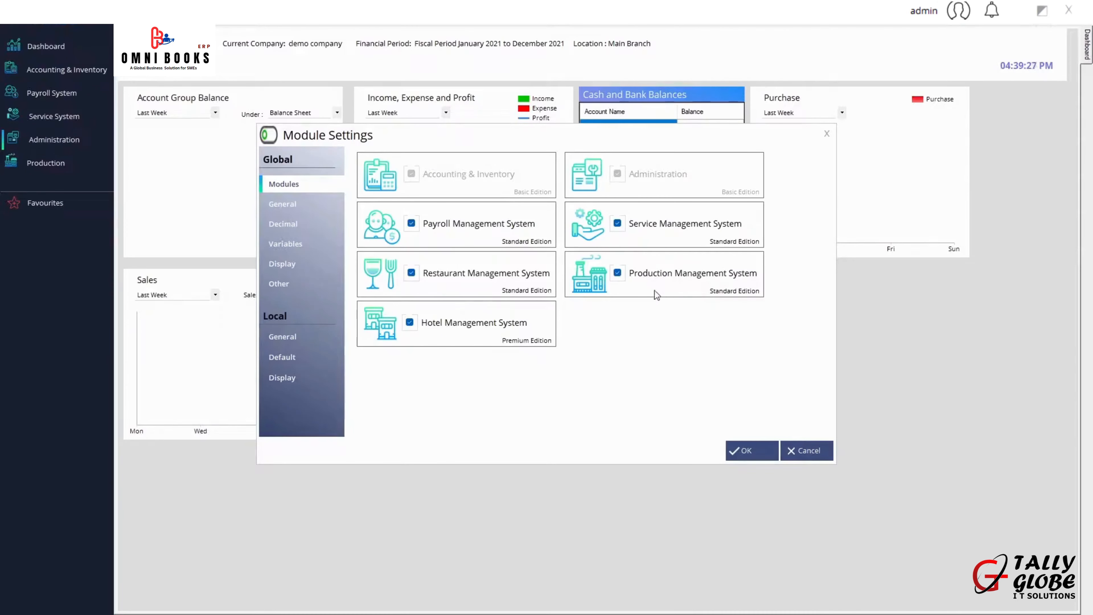
pyautogui.click(757, 454)
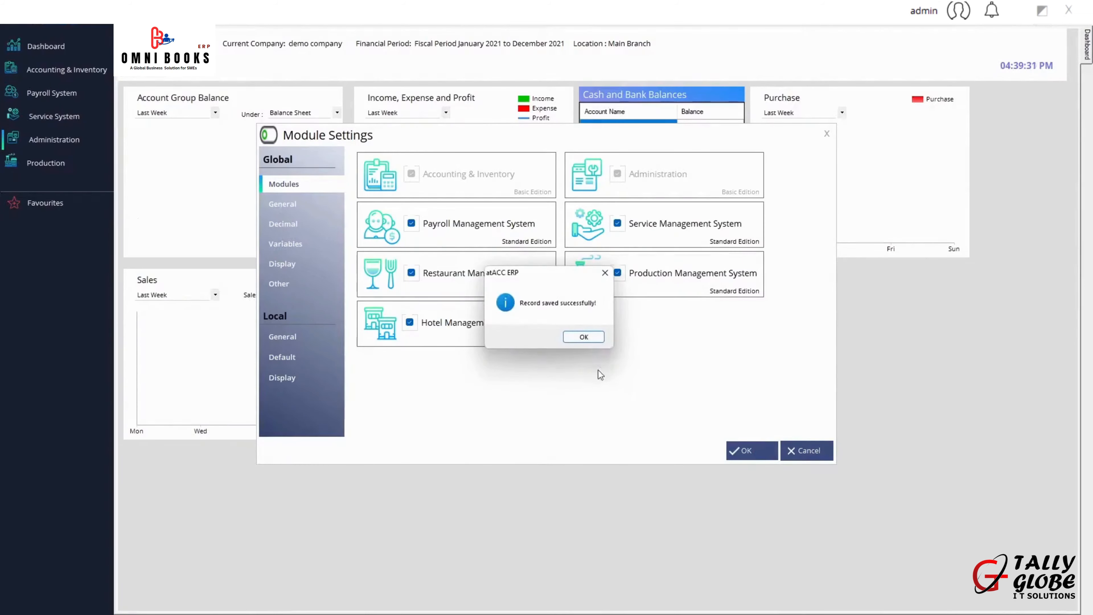
pyautogui.click(584, 337)
# - Add an active production stage master named "production stage", save it and close the form
pyautogui.click(79, 163)
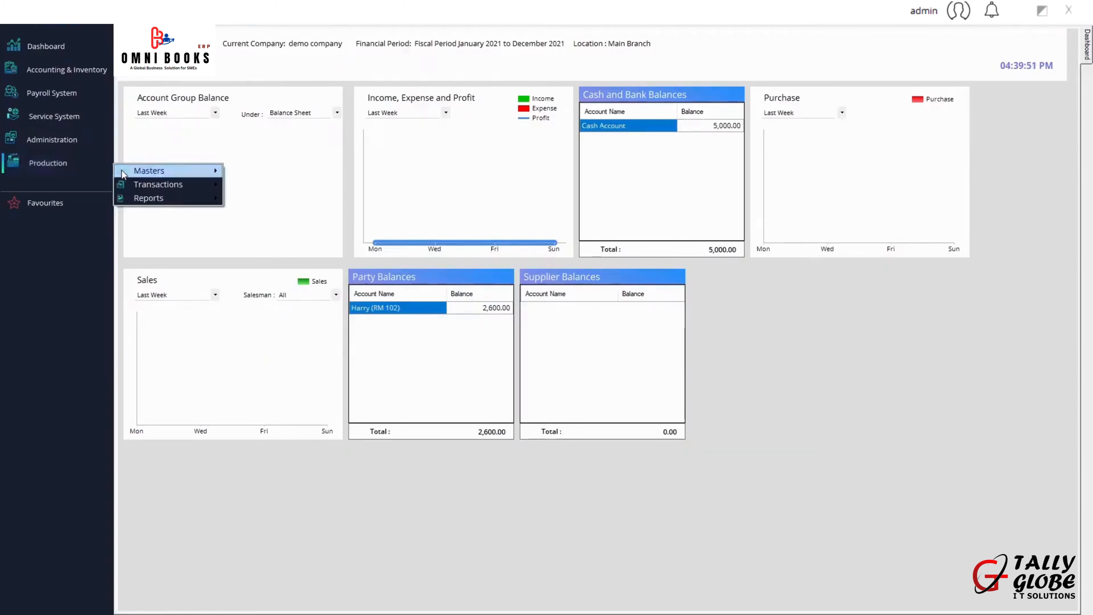
pyautogui.moveTo(126, 172)
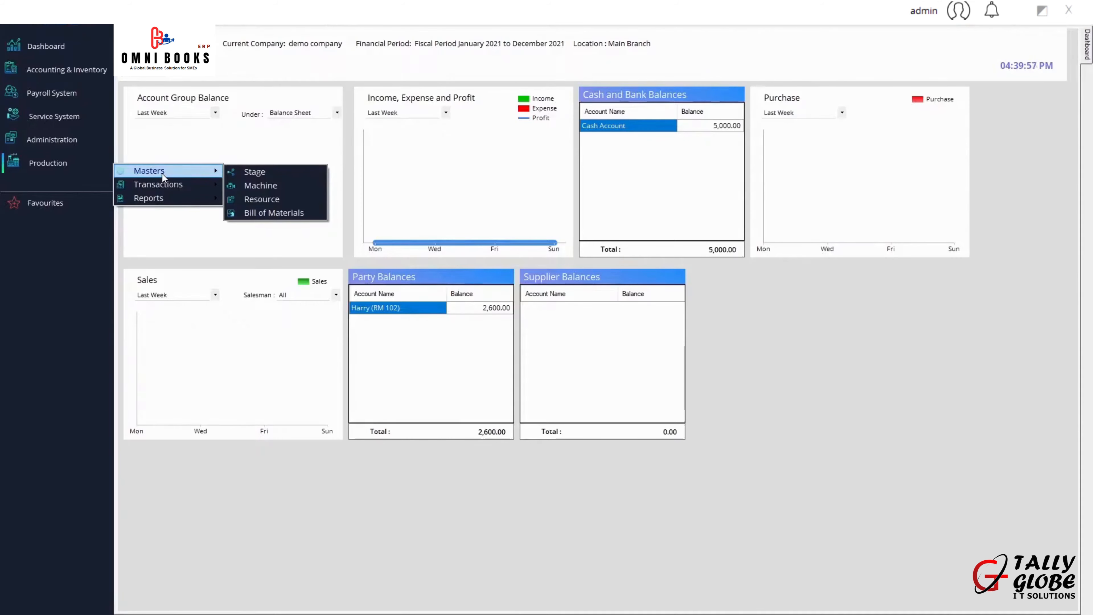
pyautogui.click(277, 175)
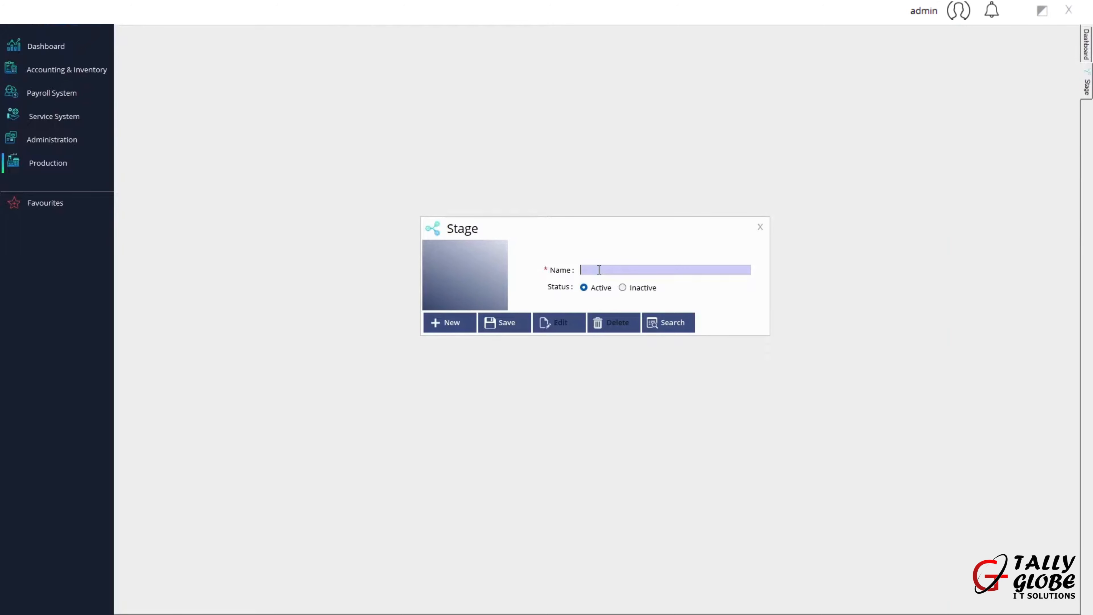
pyautogui.write('prod')
pyautogui.write('uction st')
pyautogui.write('g')
pyautogui.write('ge')
pyautogui.click(505, 325)
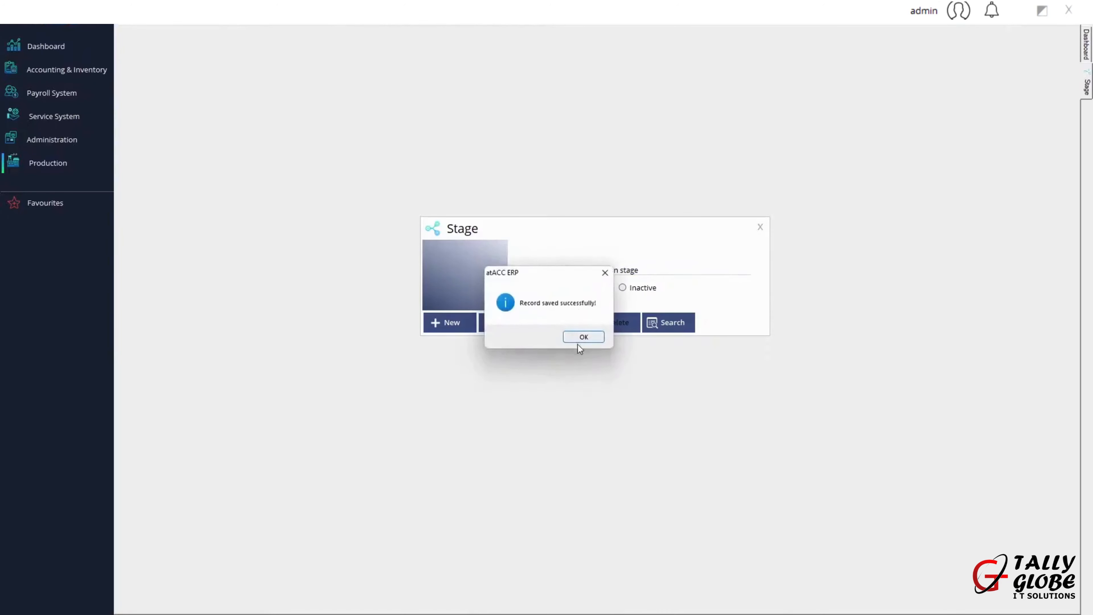
pyautogui.click(583, 337)
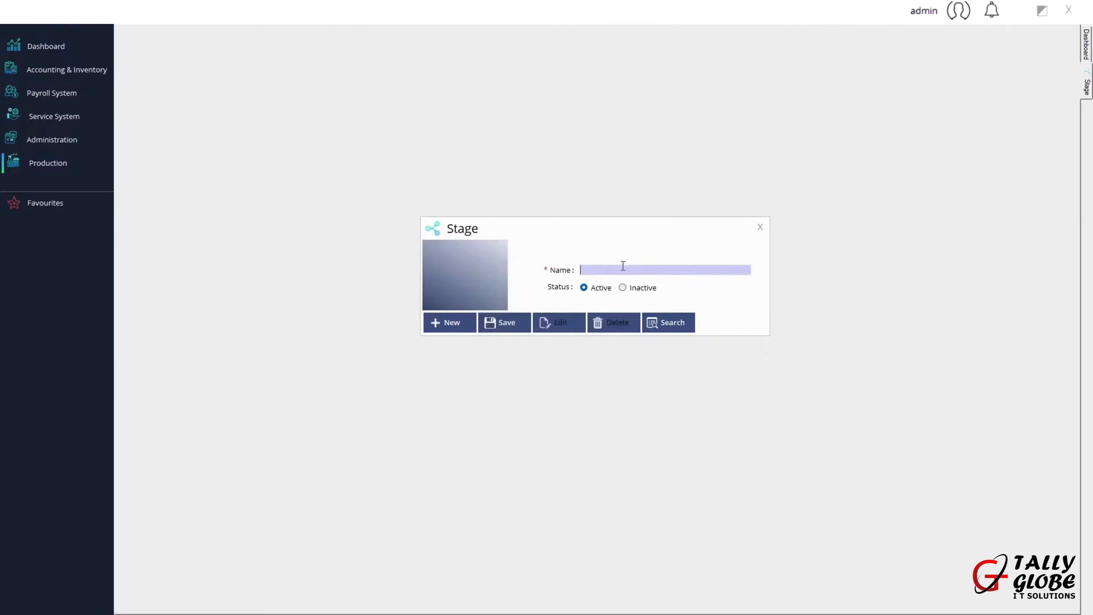
pyautogui.click(761, 228)
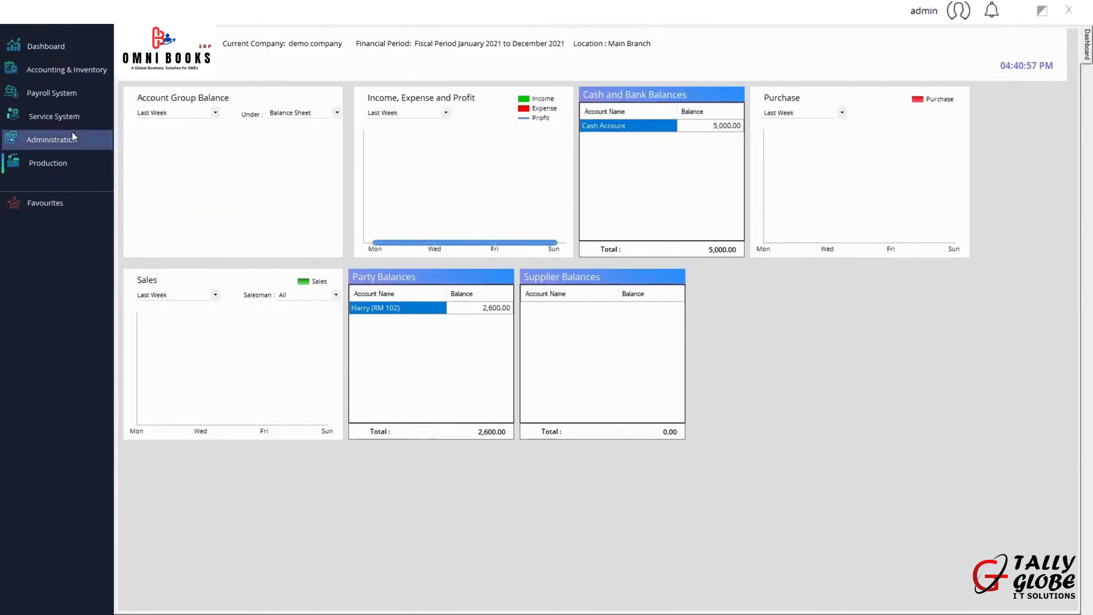
# - Add an active production machine master named "machine 1", save it and close the form
pyautogui.click(67, 162)
pyautogui.moveTo(166, 174)
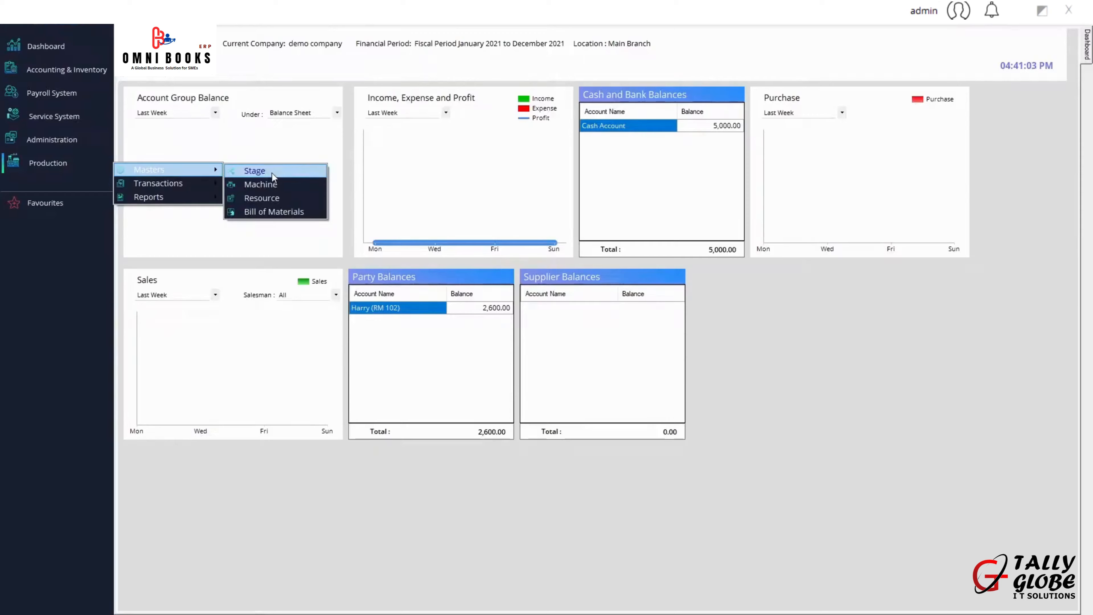
pyautogui.click(286, 186)
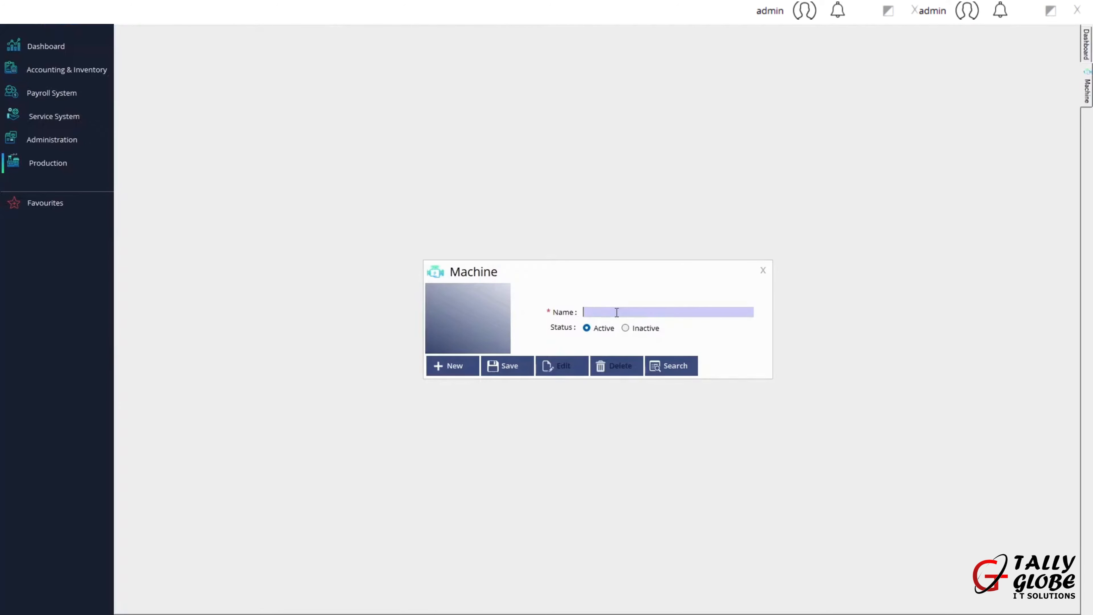
pyautogui.write('machine 1')
pyautogui.click(506, 367)
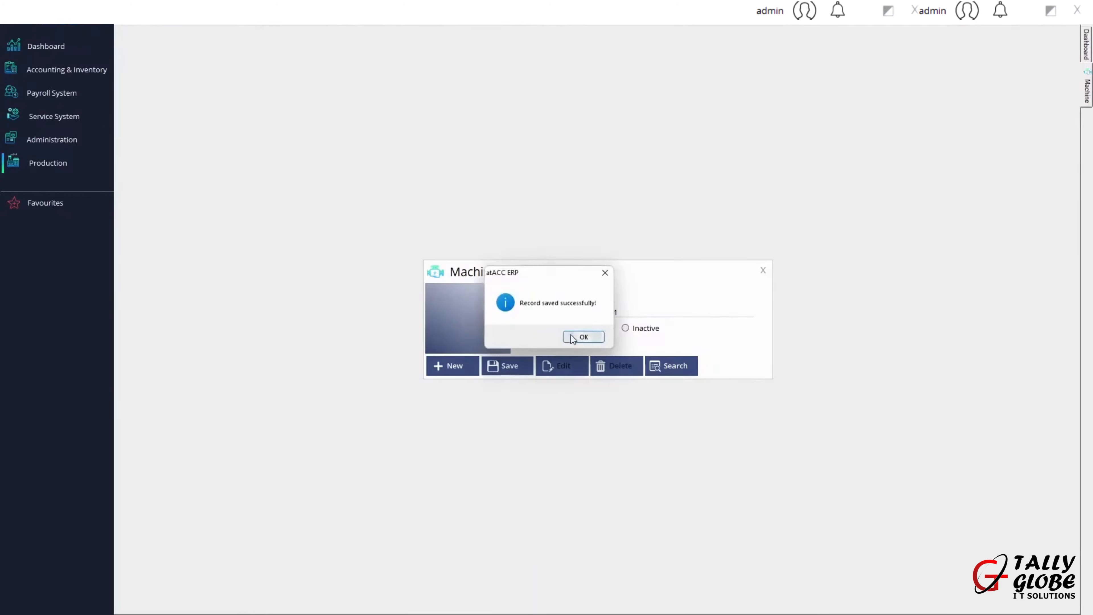
pyautogui.click(599, 336)
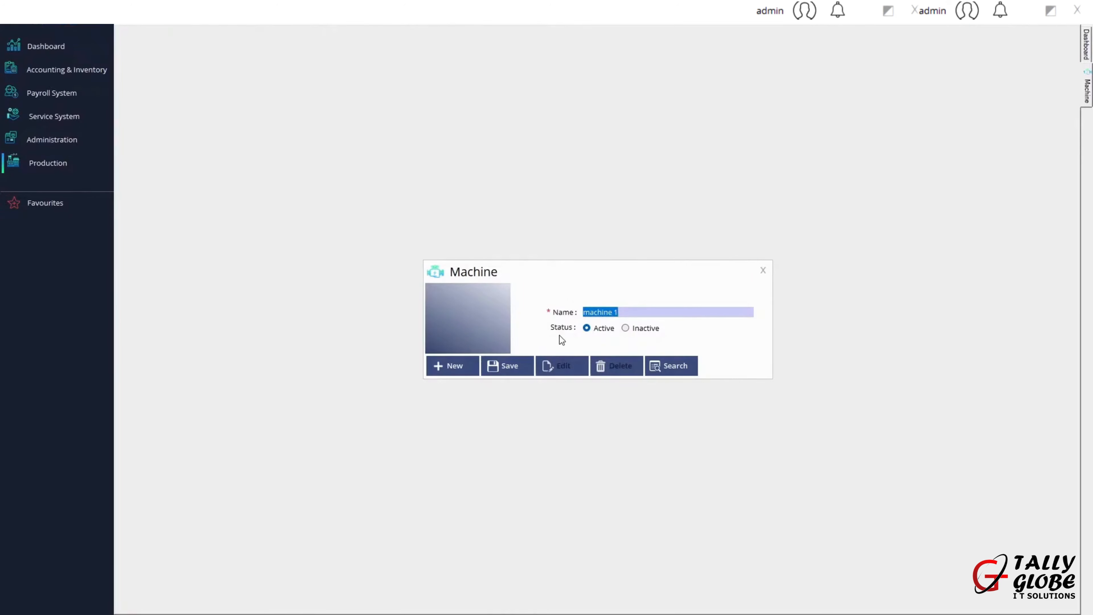
pyautogui.click(503, 364)
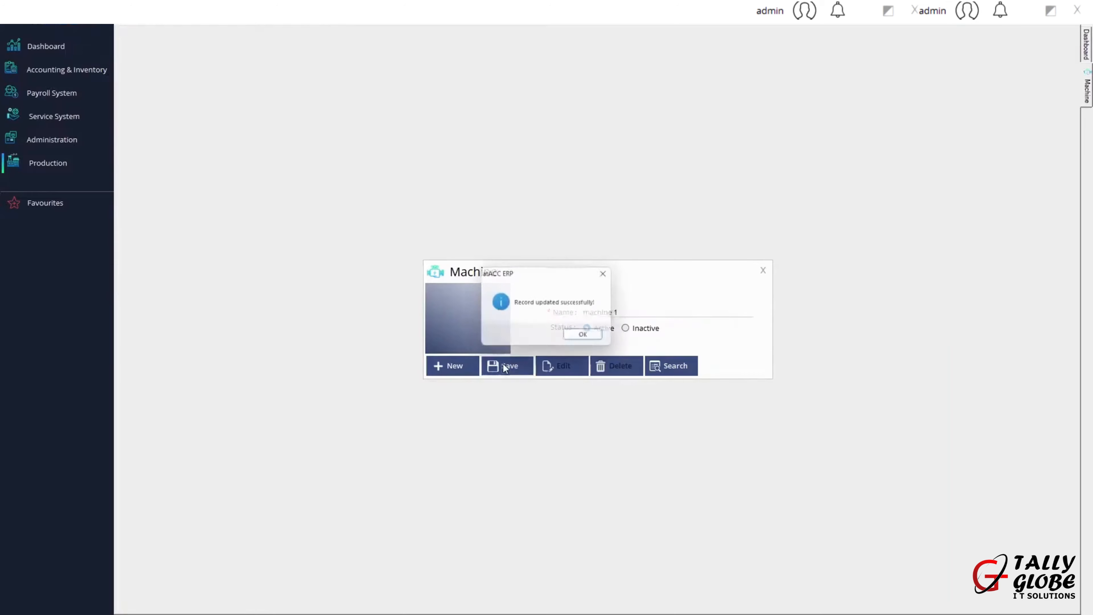
pyautogui.click(587, 337)
pyautogui.click(763, 271)
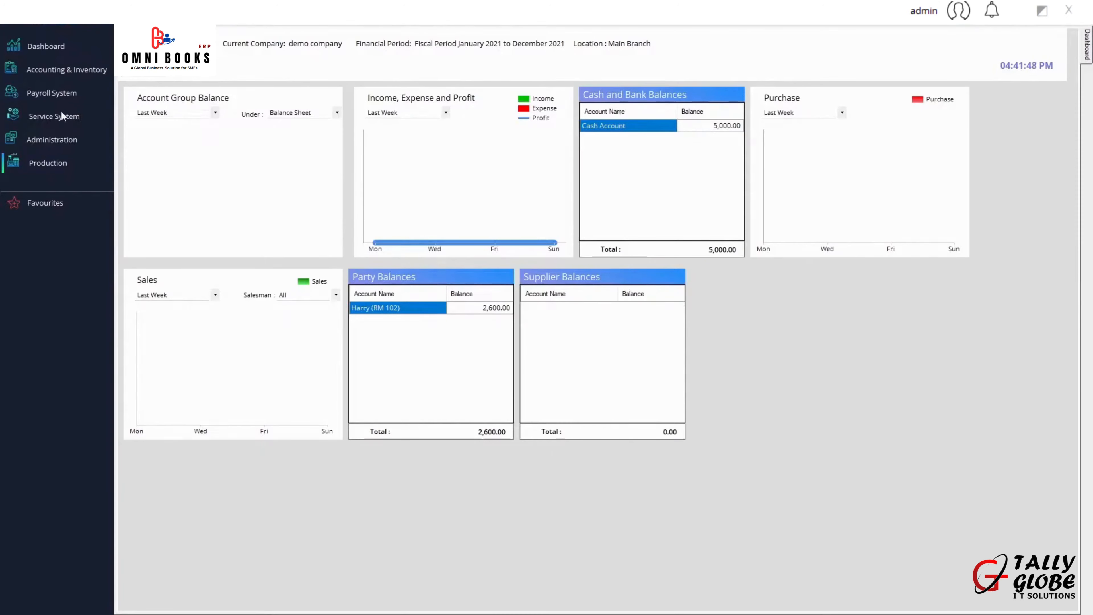
pyautogui.click(51, 163)
pyautogui.moveTo(200, 169)
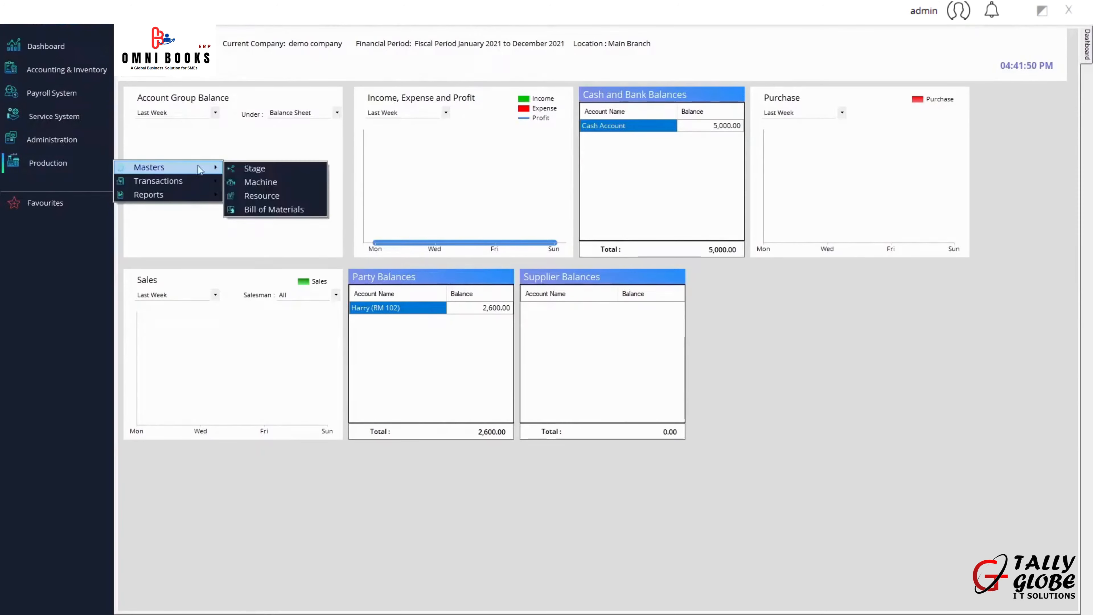
pyautogui.click(260, 195)
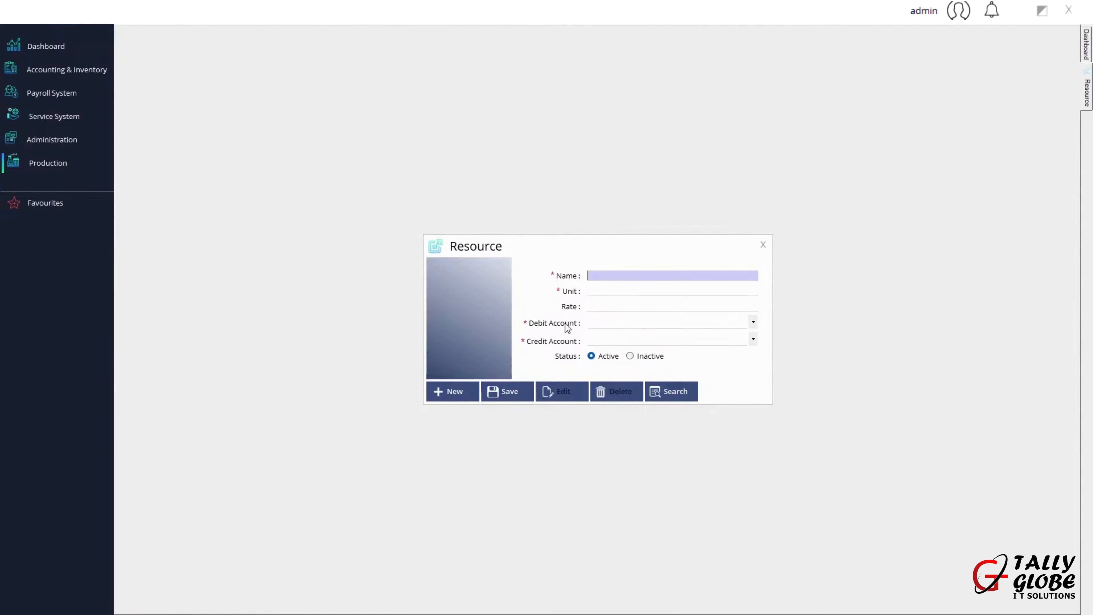
pyautogui.click(764, 246)
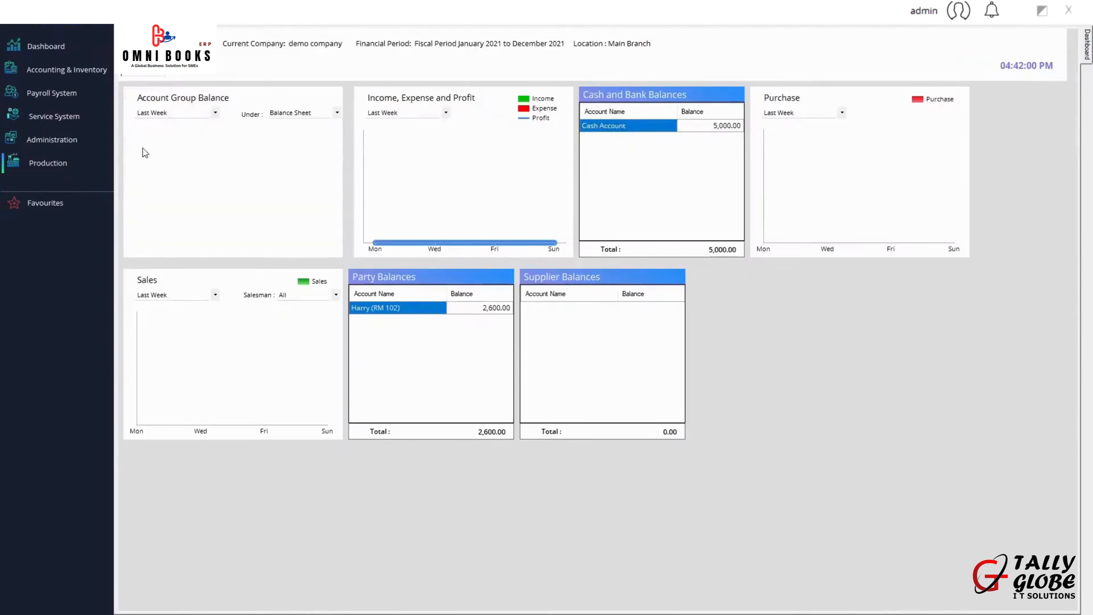
# - In the chart of accounts, create and save an account ledger named "production expense" under the Indirect Expenses parent group
pyautogui.click(89, 69)
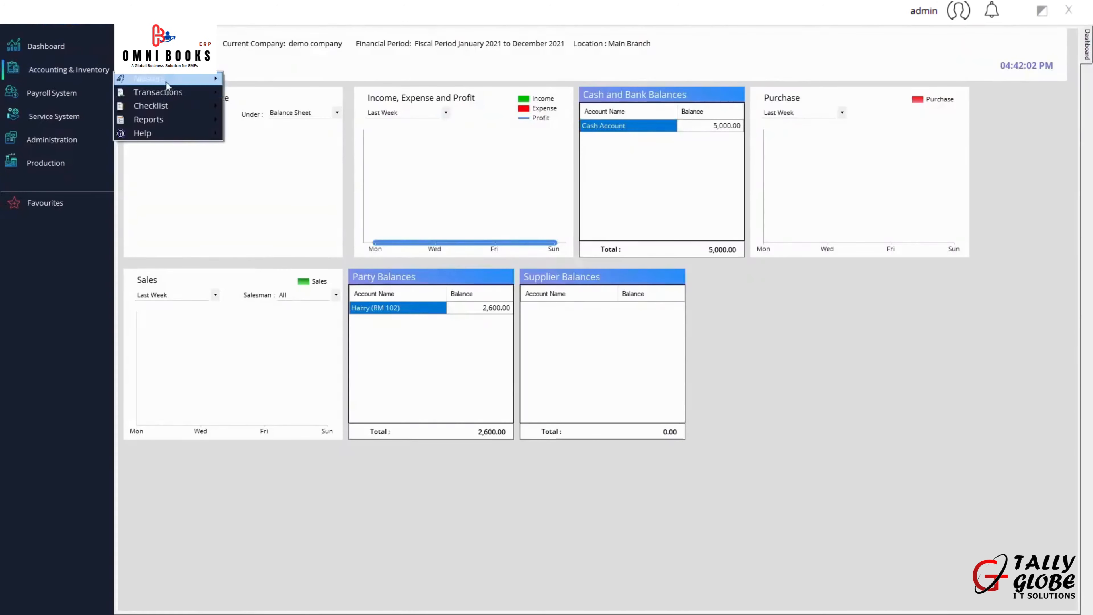
pyautogui.click(150, 78)
pyautogui.click(263, 121)
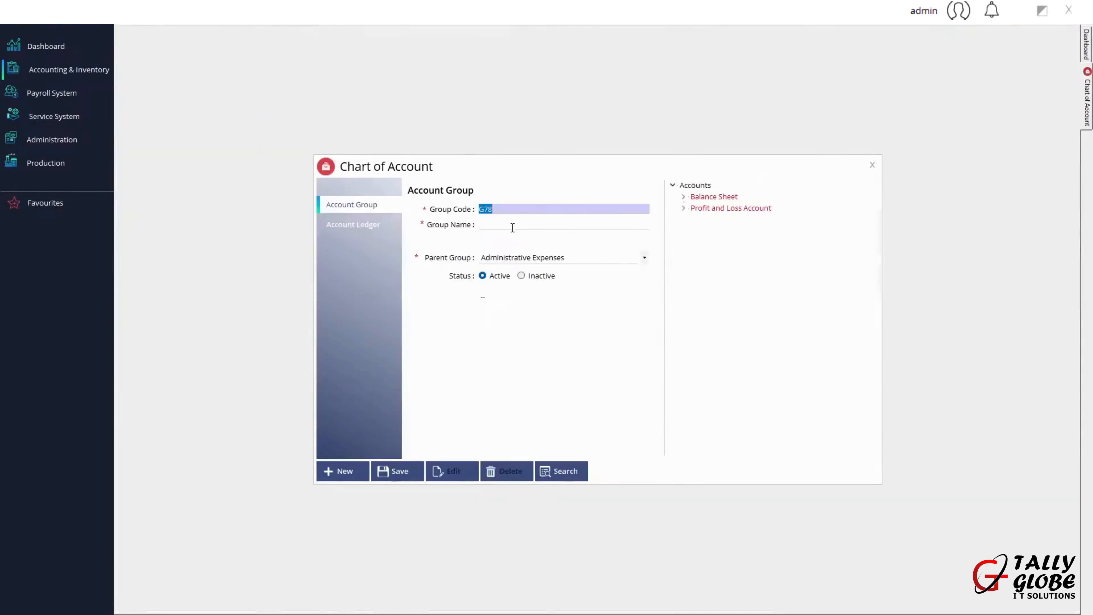
pyautogui.click(371, 225)
pyautogui.click(519, 224)
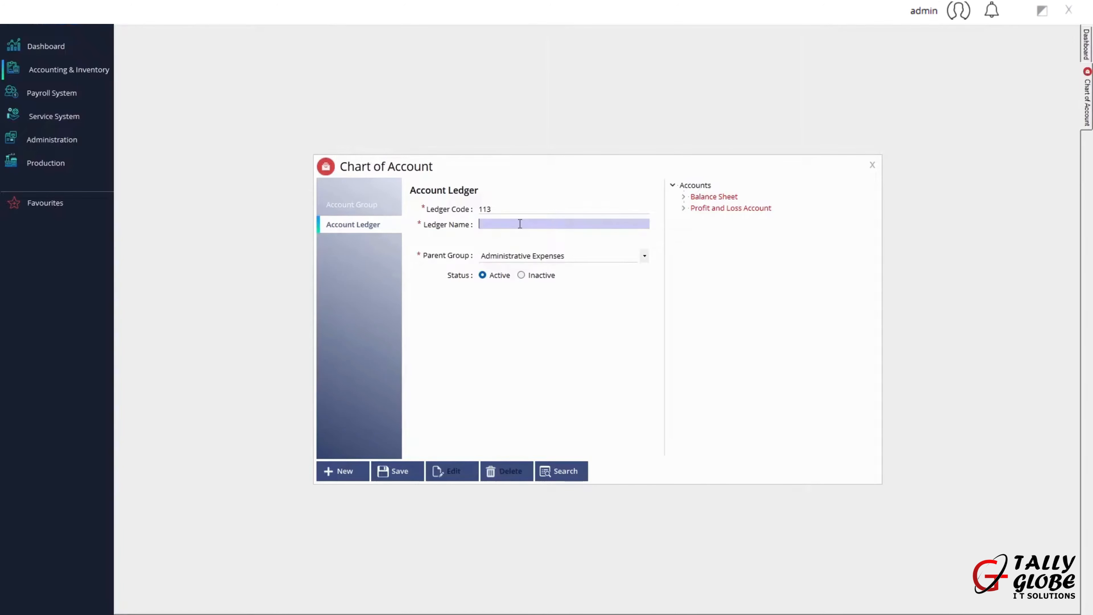
pyautogui.write('production expense')
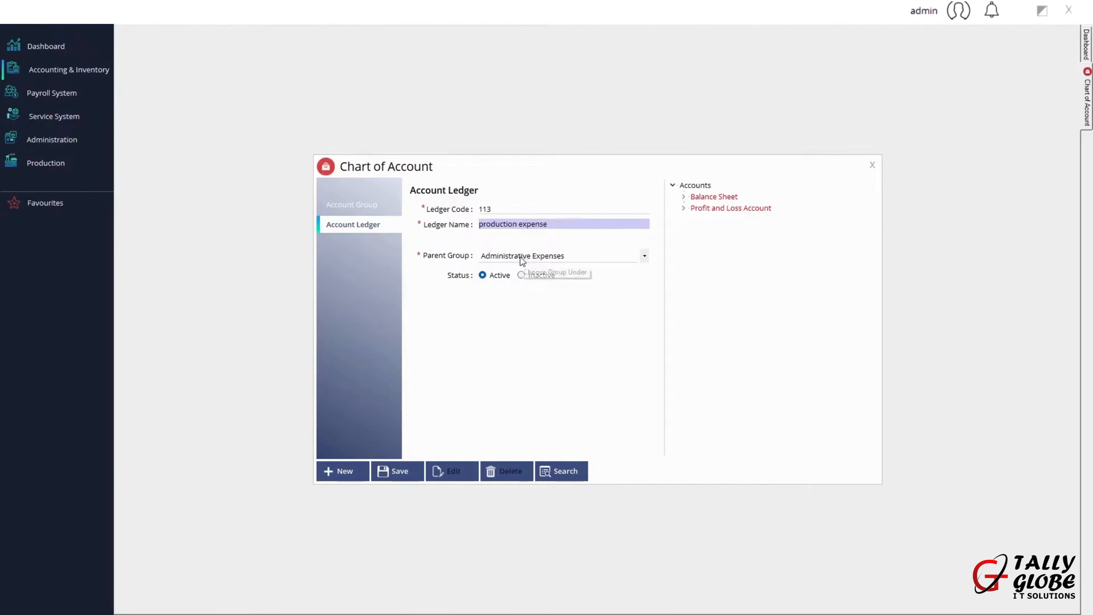
pyautogui.press('Tab')
pyautogui.press('i')
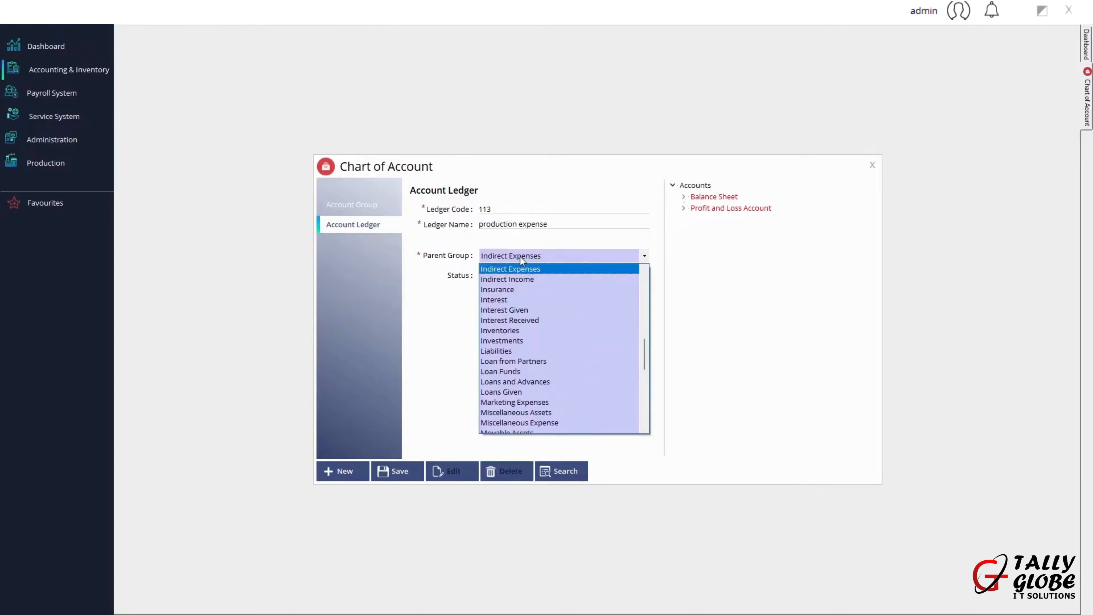
pyautogui.press('Tab')
pyautogui.click(400, 477)
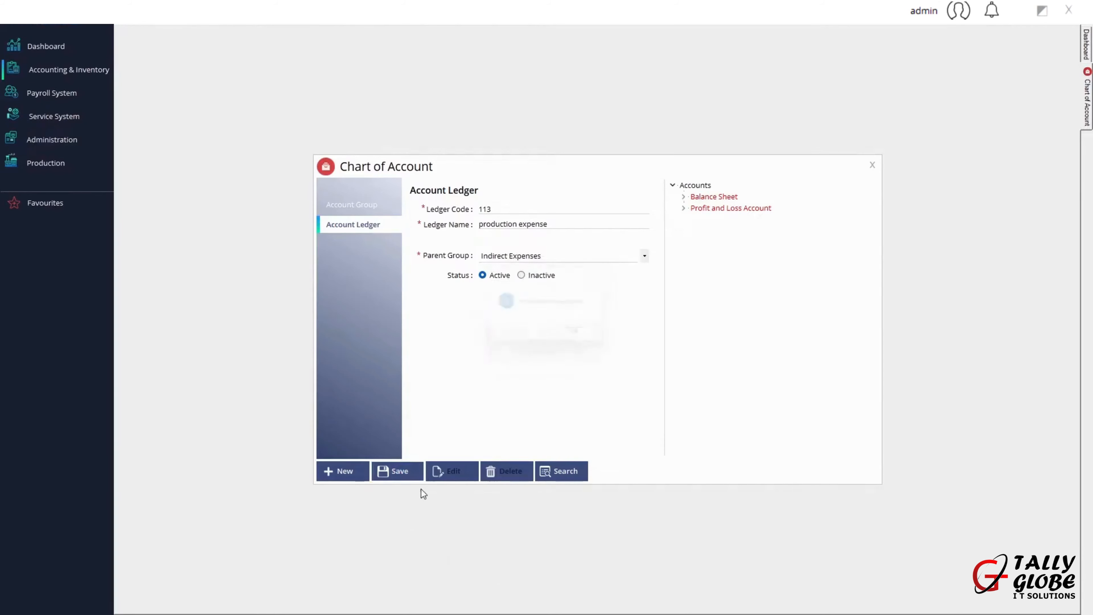
pyautogui.click(582, 338)
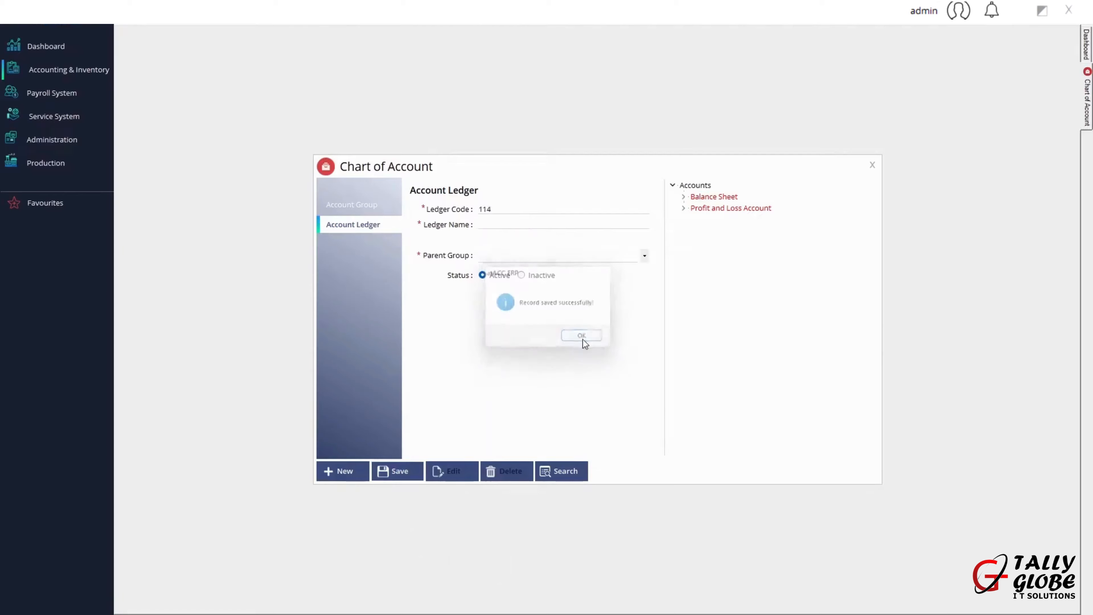
# - Check the ledgers under Profit and Loss Account > Expenses > Indirect Expenses in the account tree, and close the chart of accounts
pyautogui.click(684, 209)
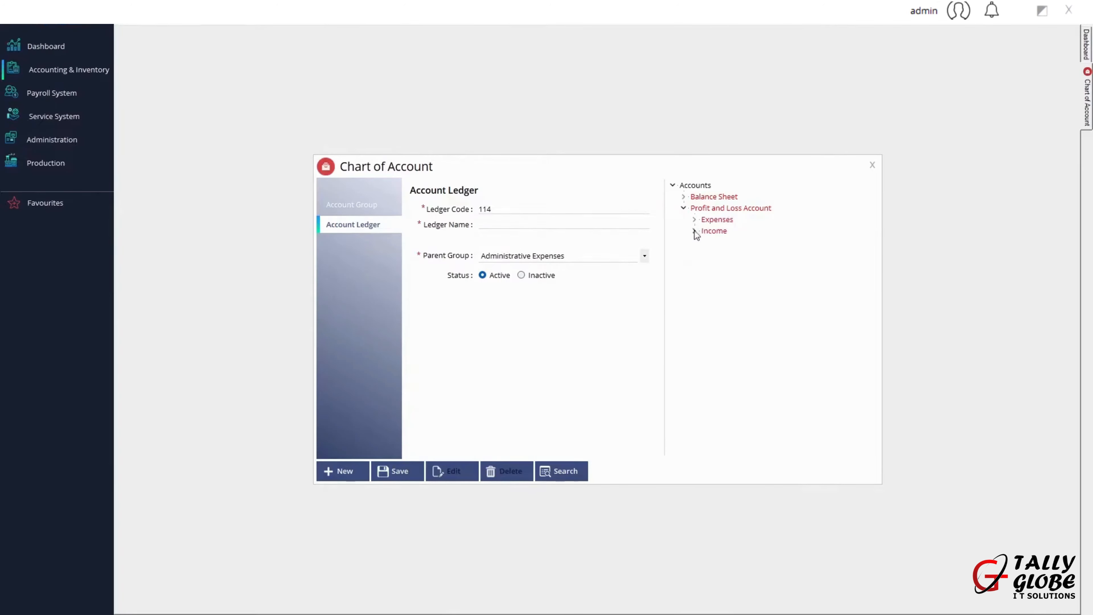
pyautogui.click(695, 219)
pyautogui.click(705, 242)
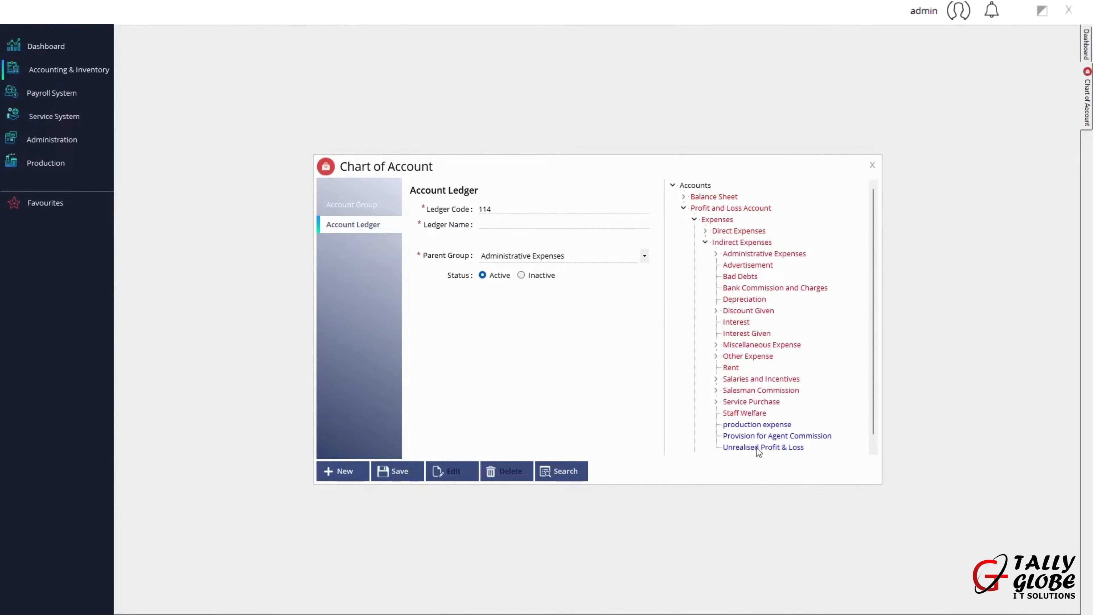
pyautogui.click(499, 223)
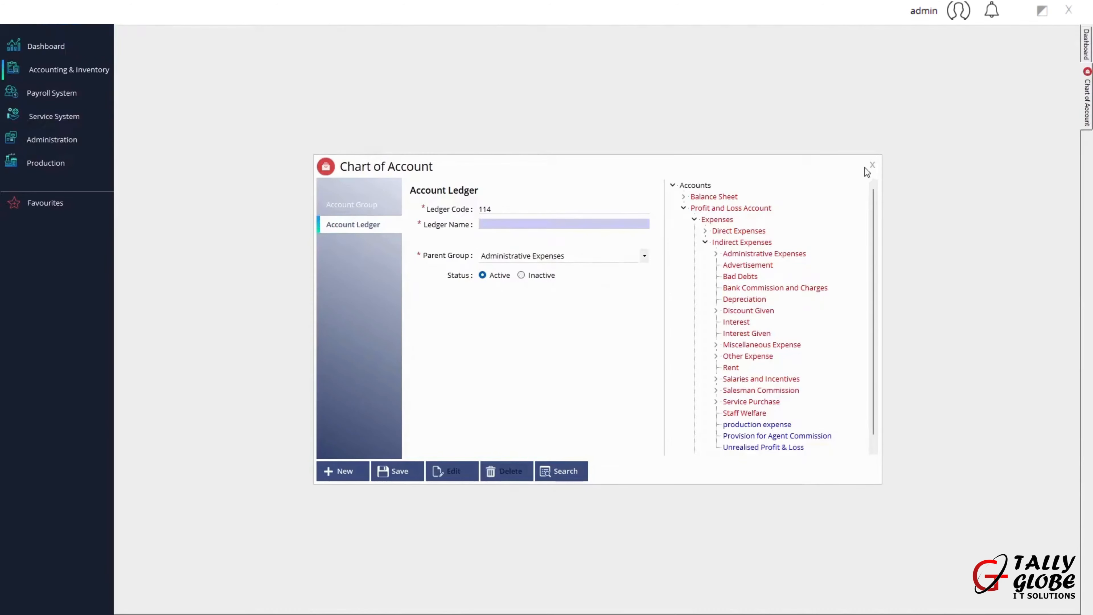
pyautogui.click(872, 164)
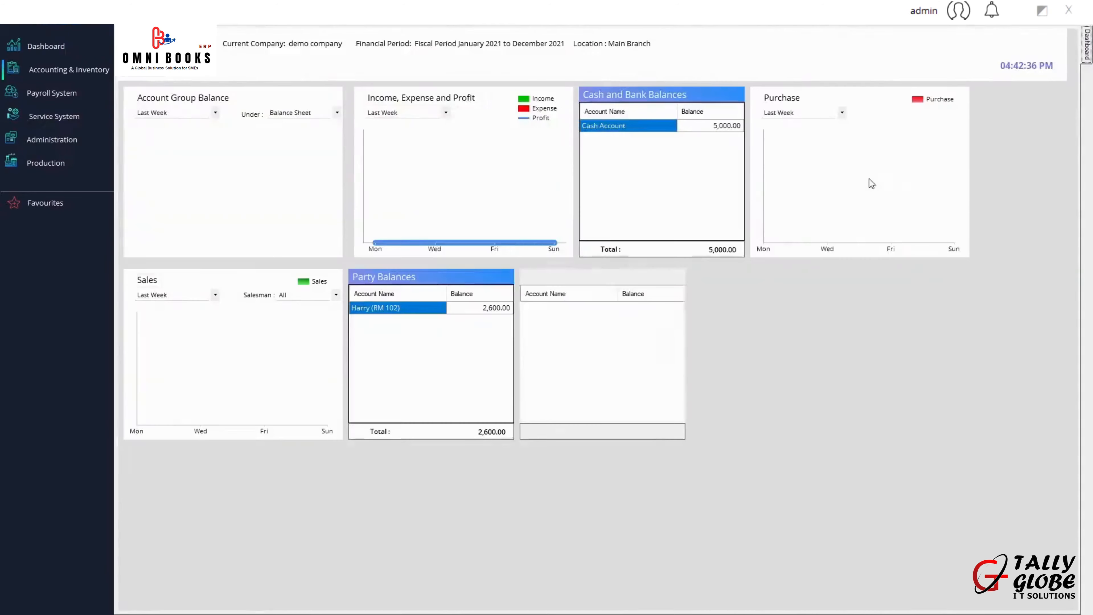
# - Start a production resource master named "packing charge" with unit "unit A" and a rate of 100
pyautogui.click(72, 168)
pyautogui.moveTo(158, 178)
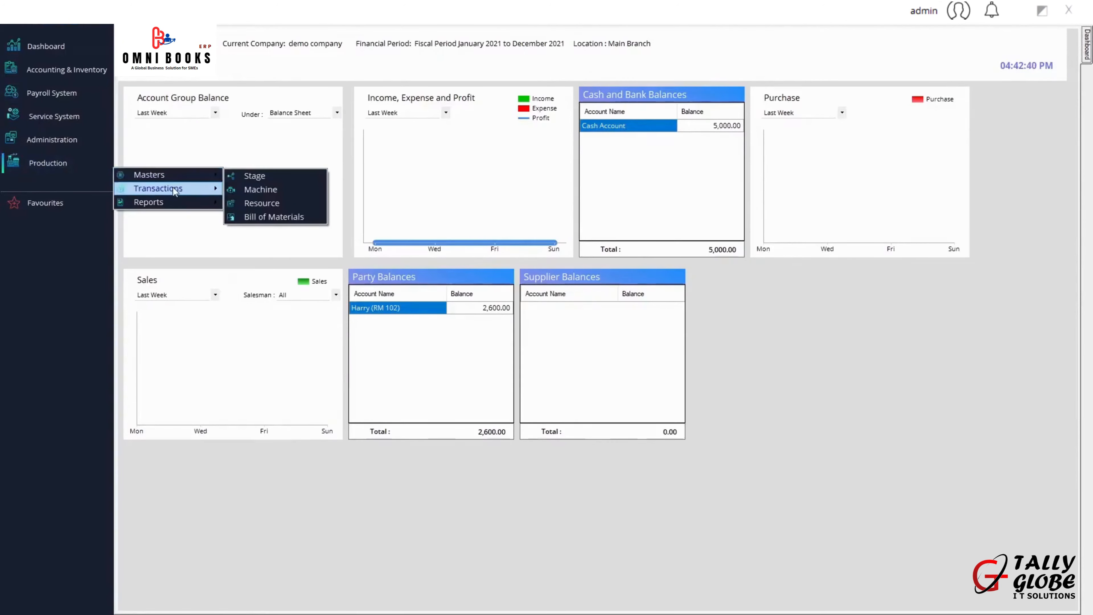
pyautogui.click(260, 202)
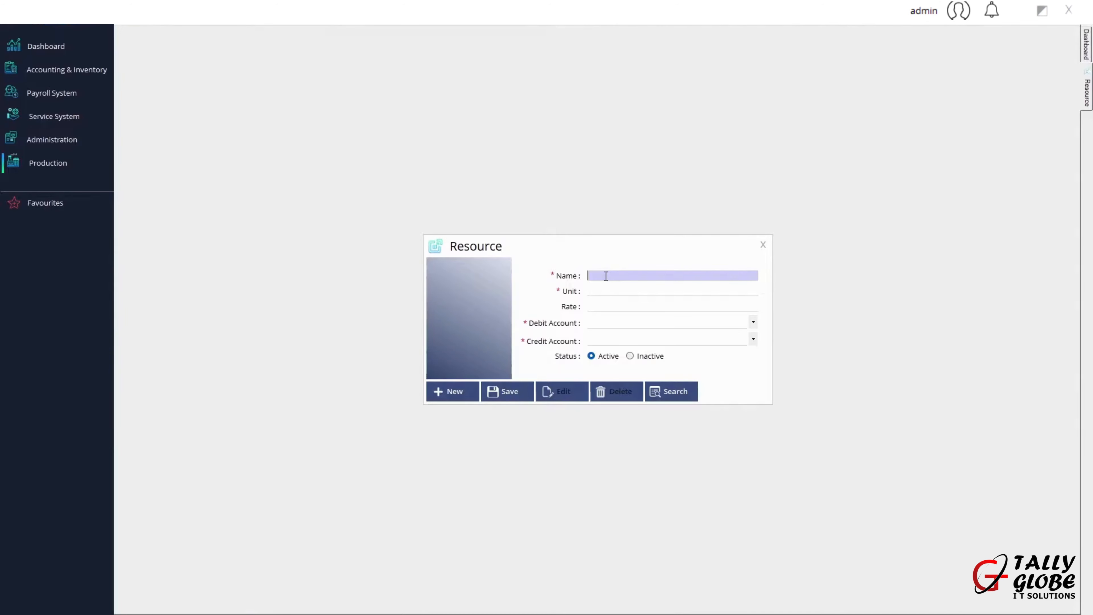
pyautogui.write('packing v')
pyautogui.write('harge')
pyautogui.click(606, 292)
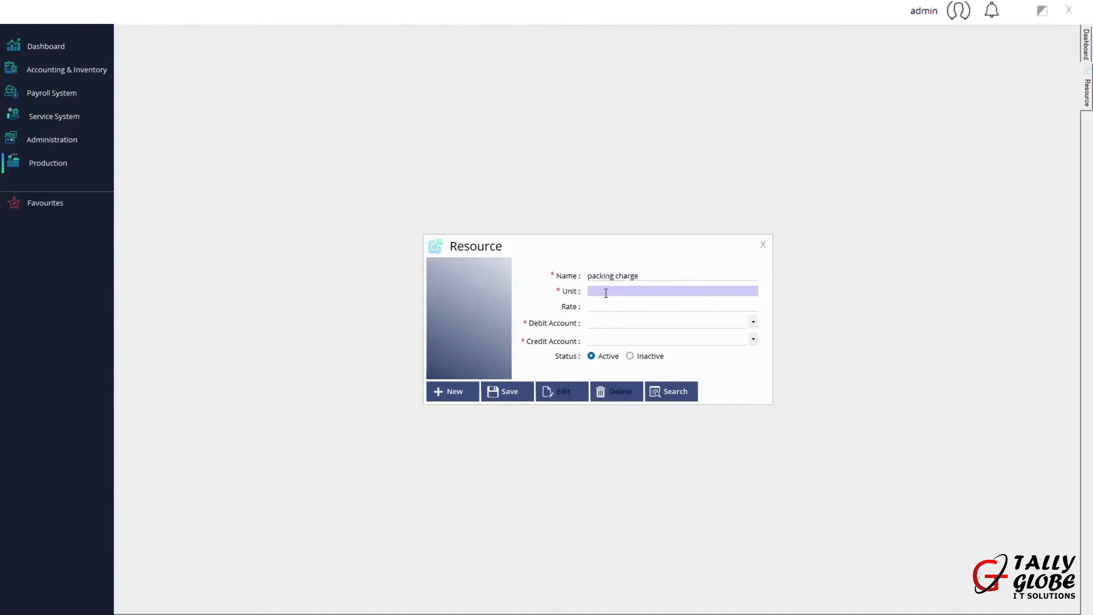
pyautogui.write('unit A')
pyautogui.click(609, 308)
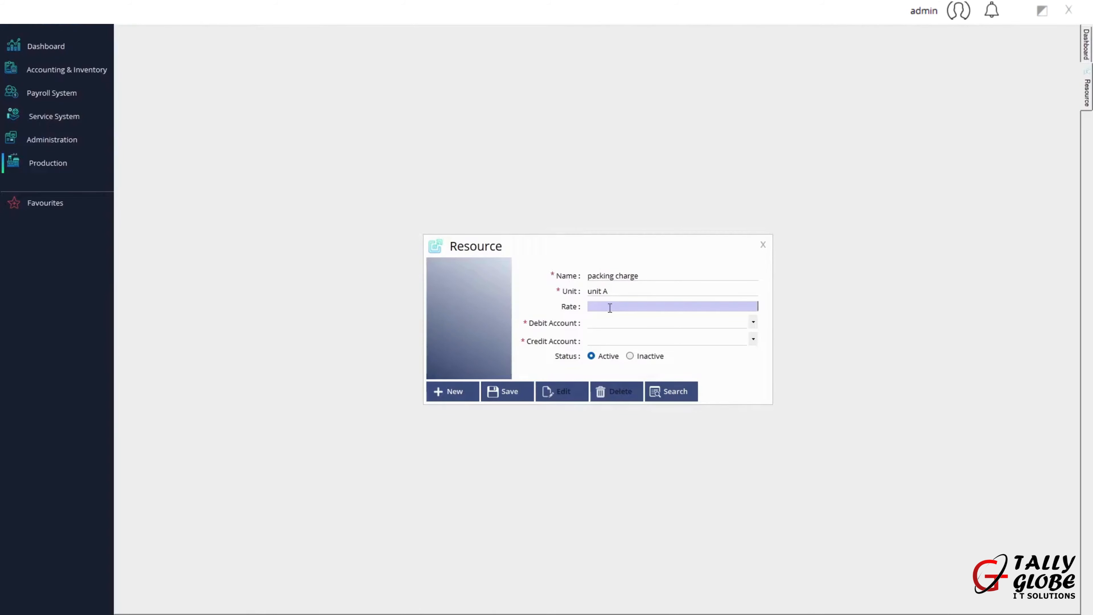
pyautogui.write('100')
# - Set the packing charge resource's debit account to production expense and credit account to Cash Account, save it and close the form
pyautogui.press('Tab')
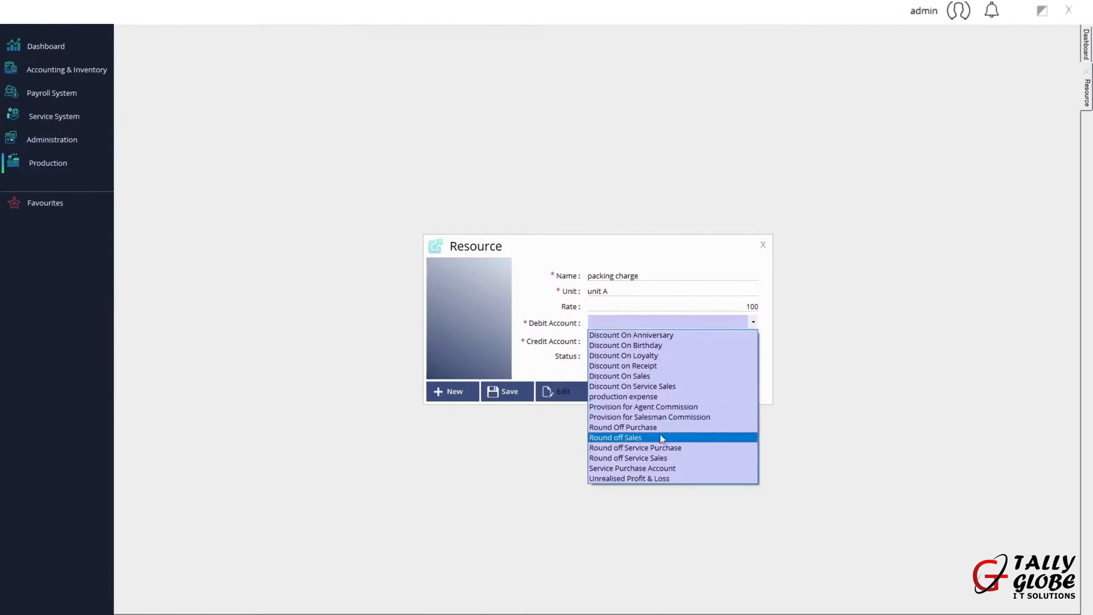
pyautogui.click(647, 393)
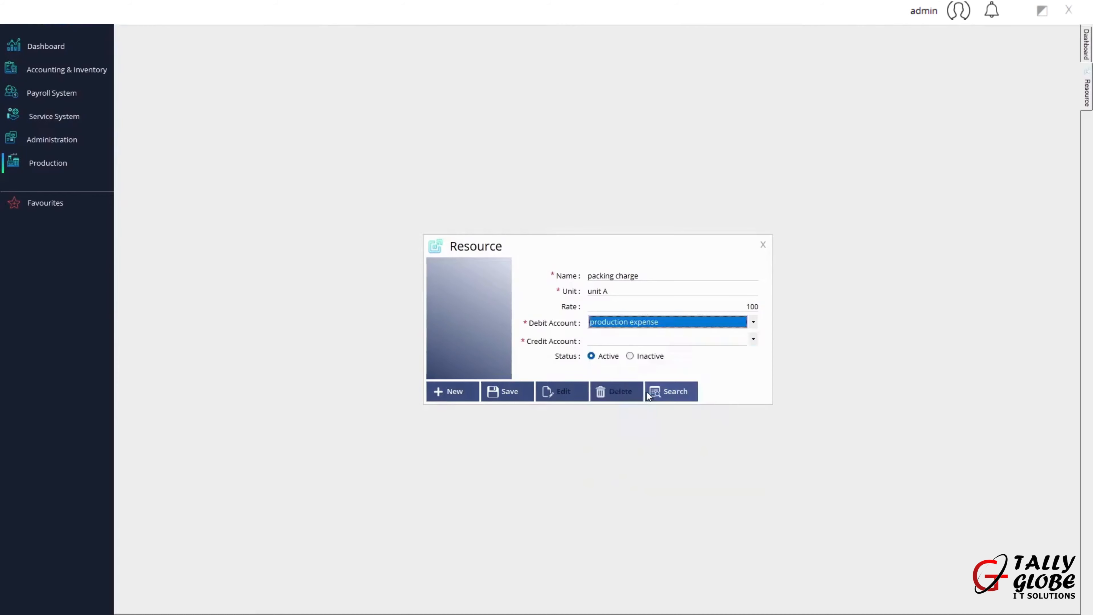
pyautogui.click(654, 343)
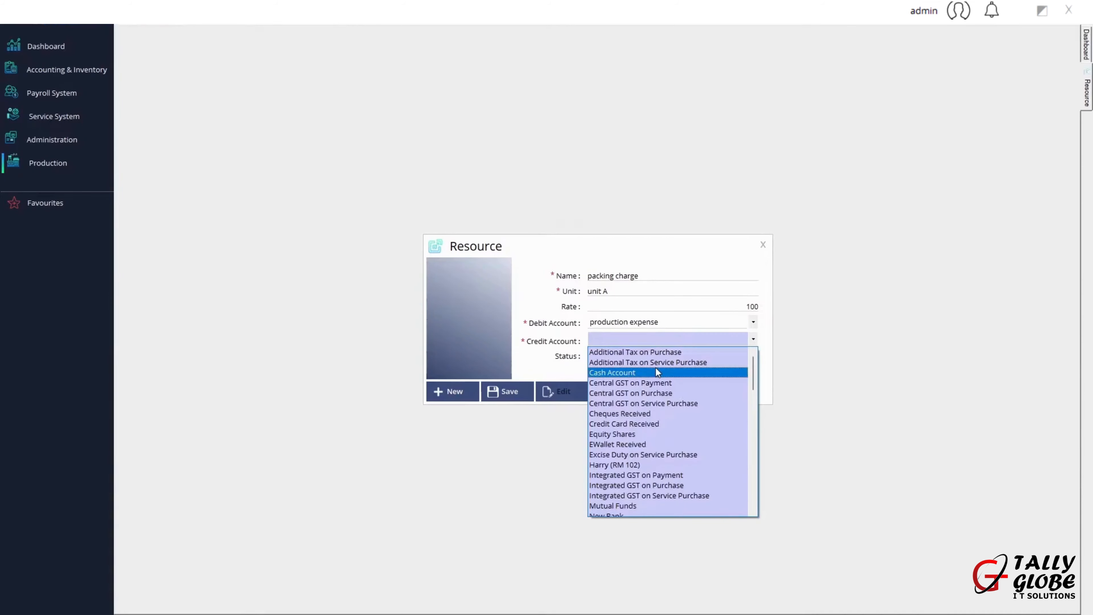
pyautogui.scroll(-2, 655, 367)
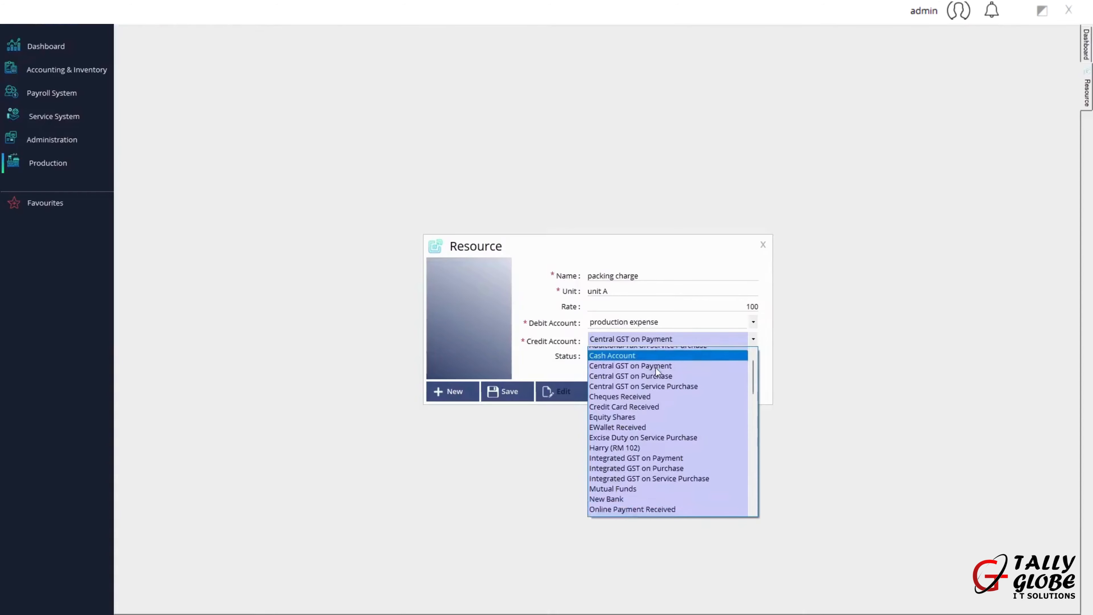
pyautogui.hotkey('ctrl', 's')
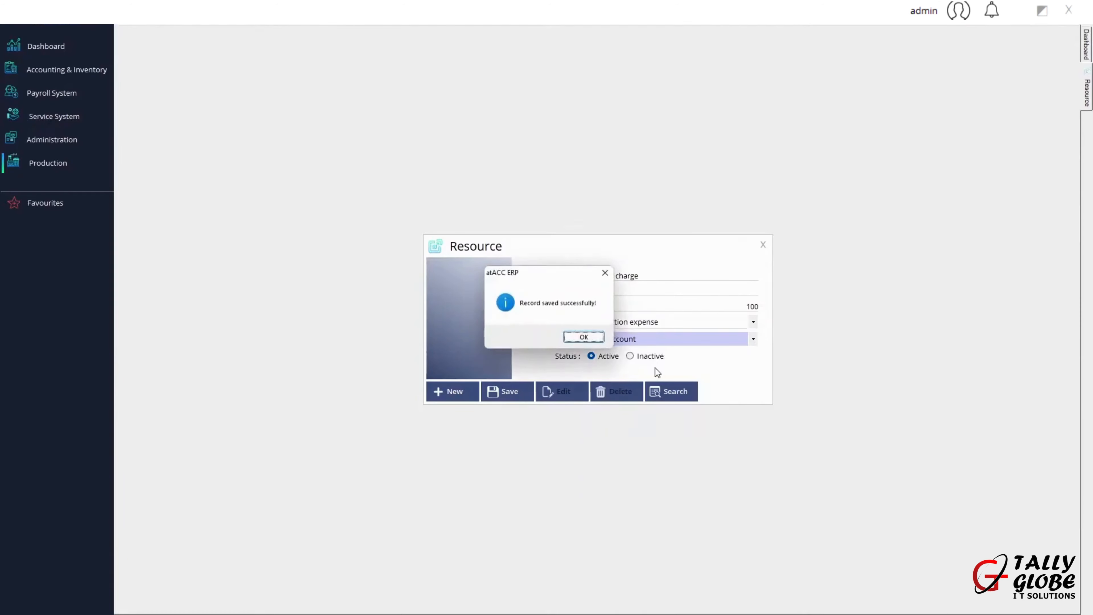
pyautogui.press('Return')
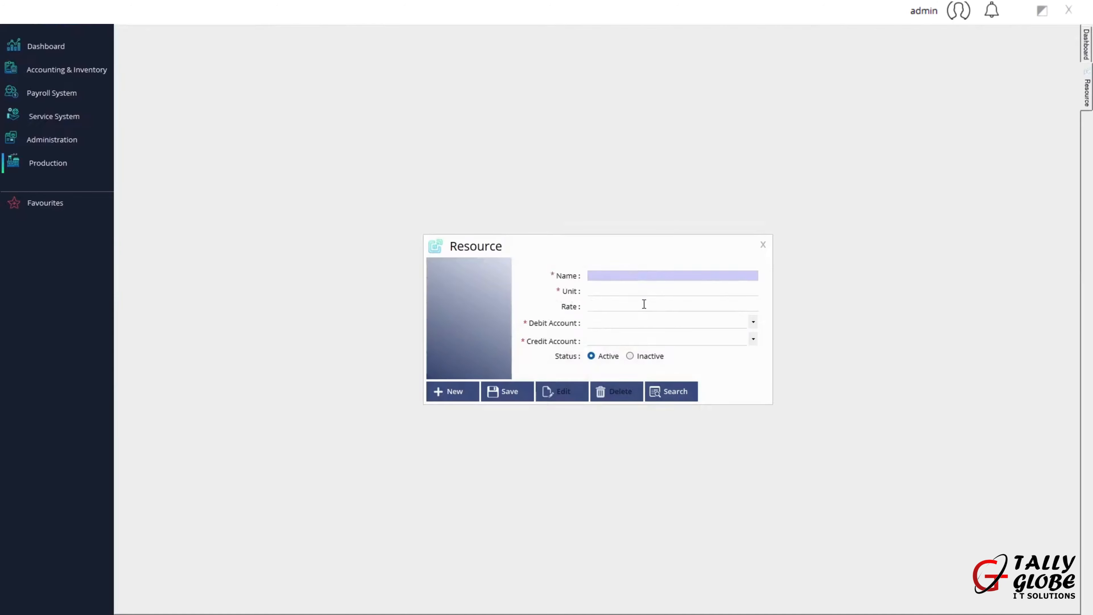
pyautogui.click(763, 244)
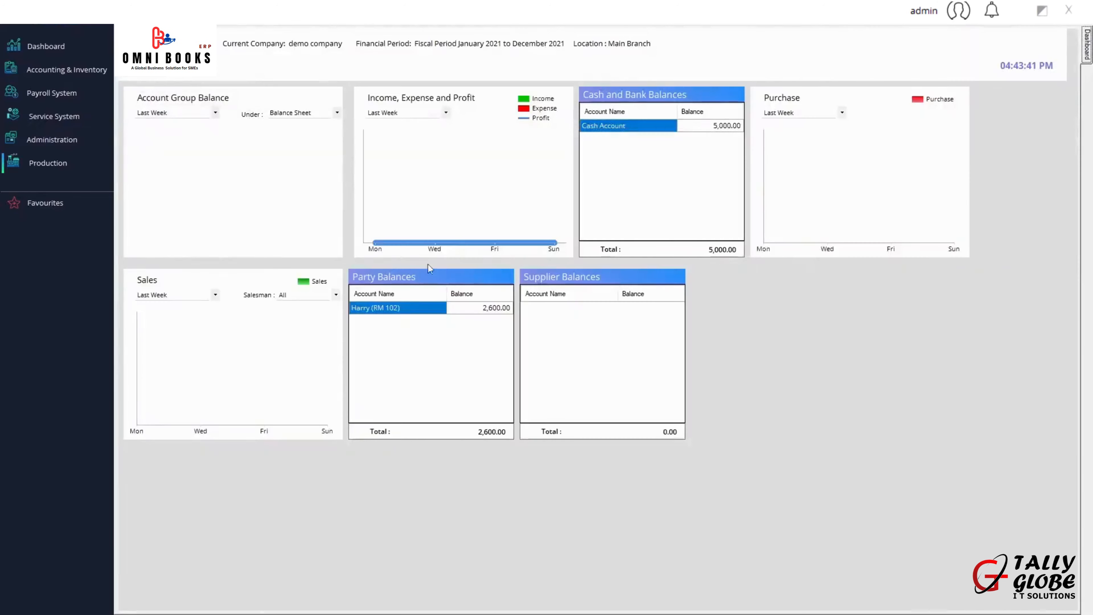
# - Open the existing "juice" bill of materials from the production masters and put it into edit mode
pyautogui.click(72, 162)
pyautogui.moveTo(196, 173)
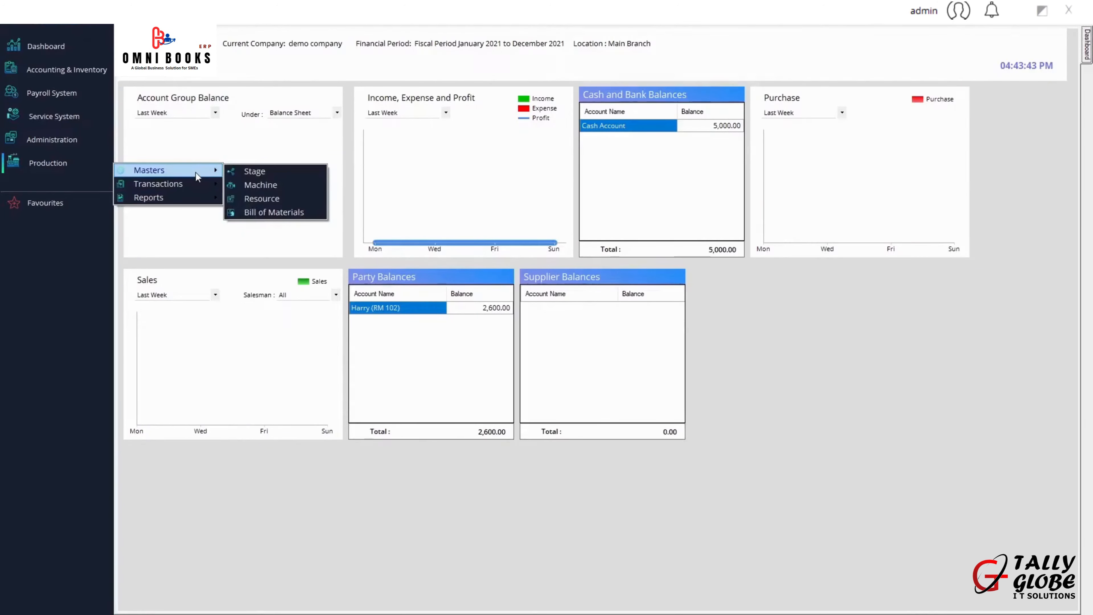
pyautogui.click(258, 214)
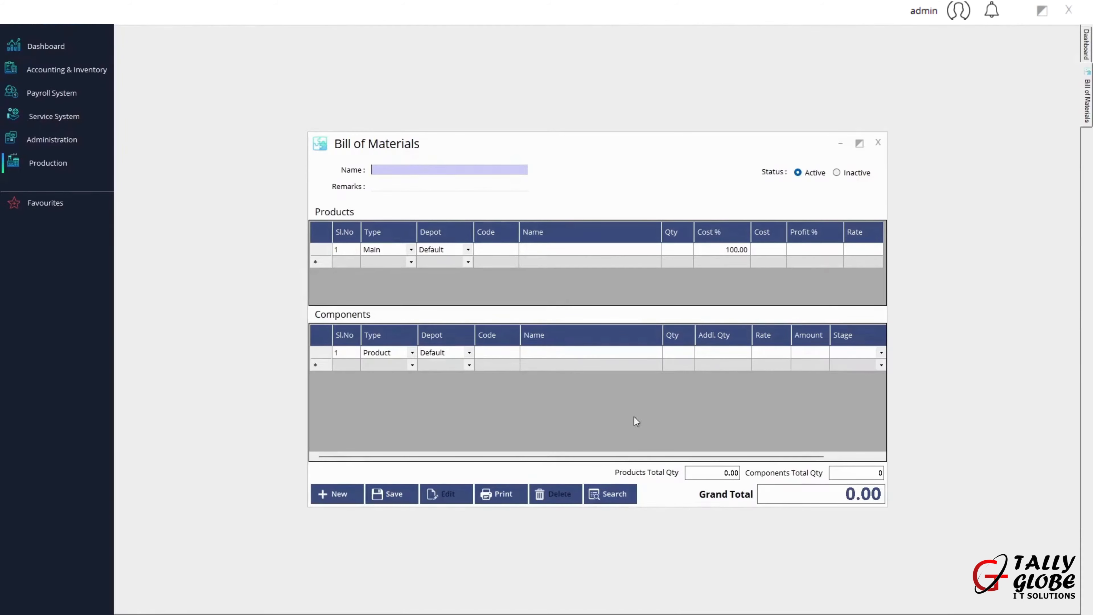
pyautogui.click(606, 492)
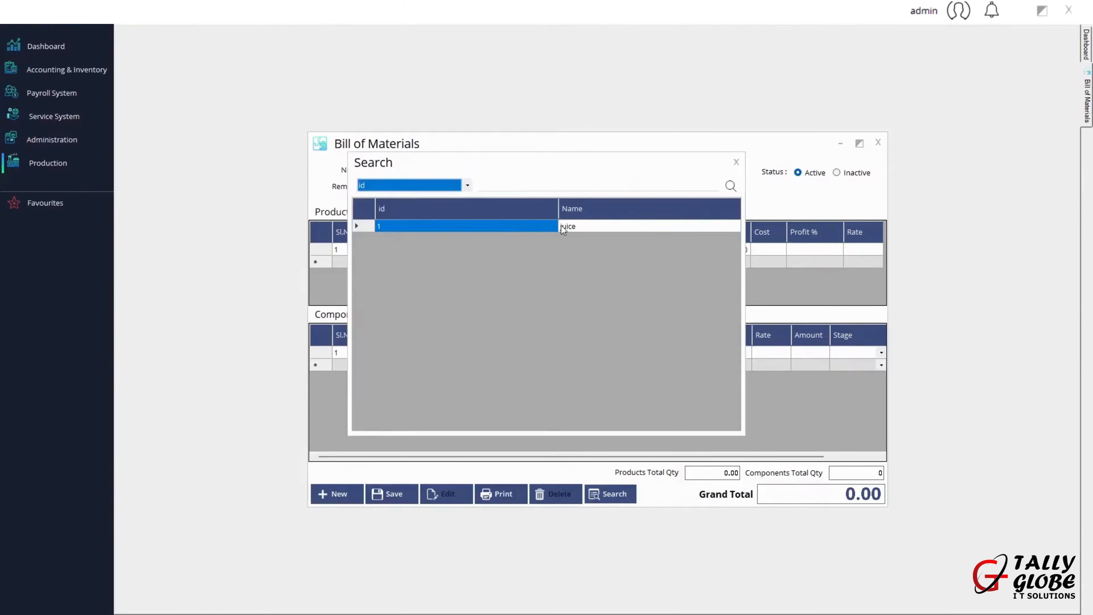
pyautogui.doubleClick(562, 227)
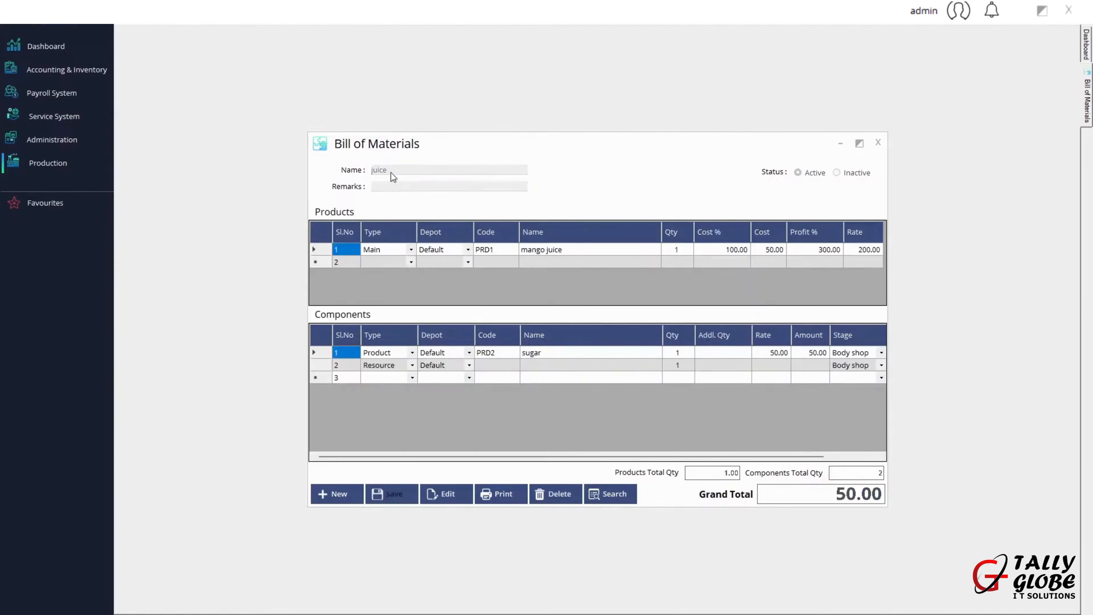
pyautogui.click(441, 494)
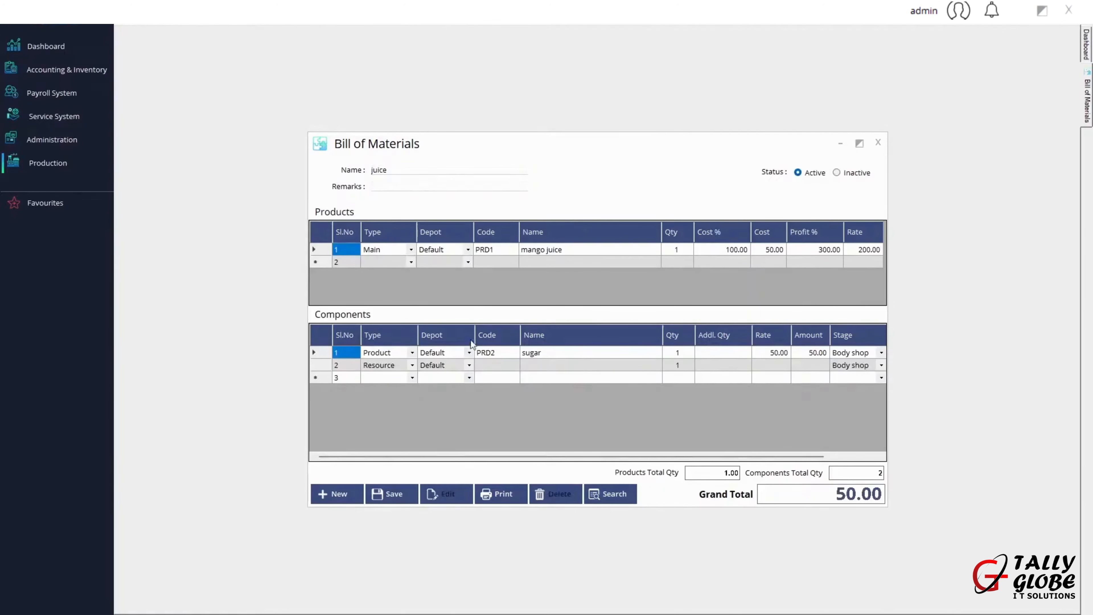
pyautogui.click(388, 169)
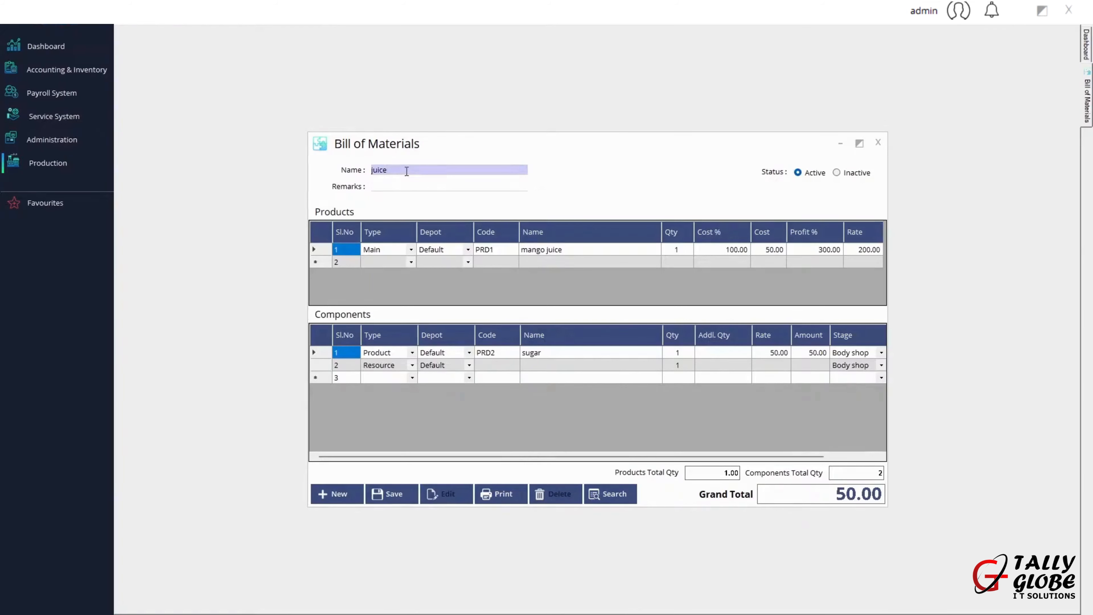
pyautogui.click(405, 184)
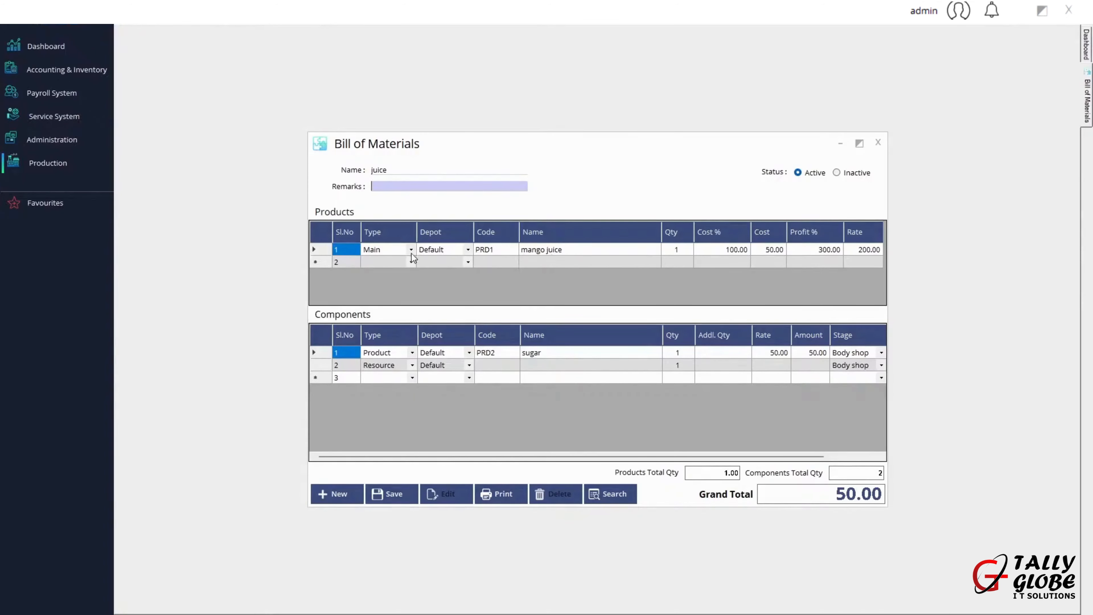
# - Add a second product line of type By-Product with the Default depot below mango juice in the bill of materials
pyautogui.click(580, 253)
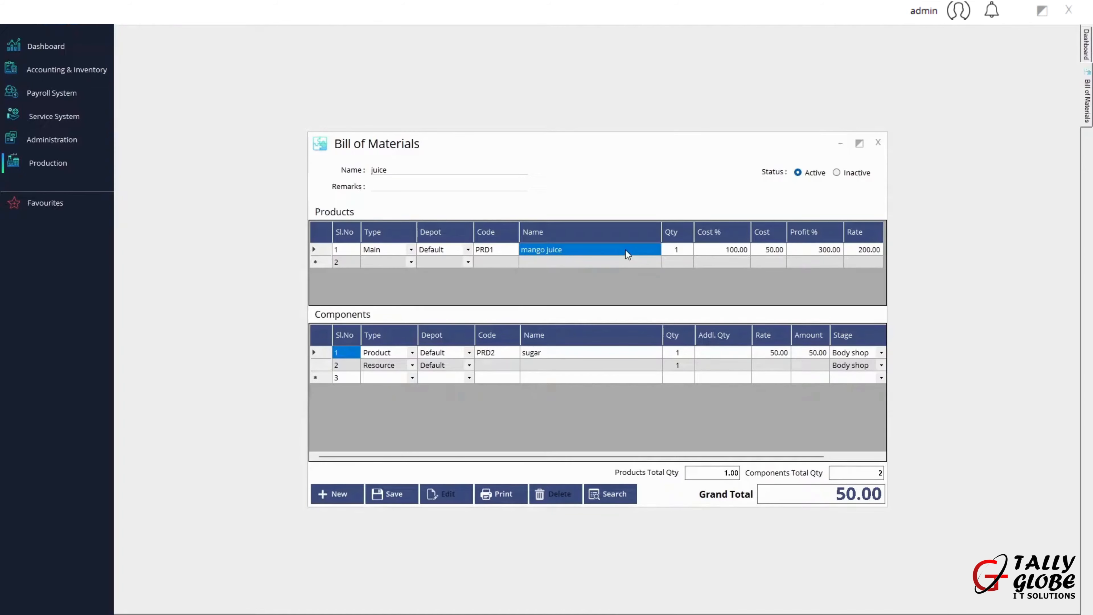
pyautogui.press('Return')
pyautogui.press('Return')
pyautogui.press('Return')
pyautogui.press('Return')
pyautogui.press('Return')
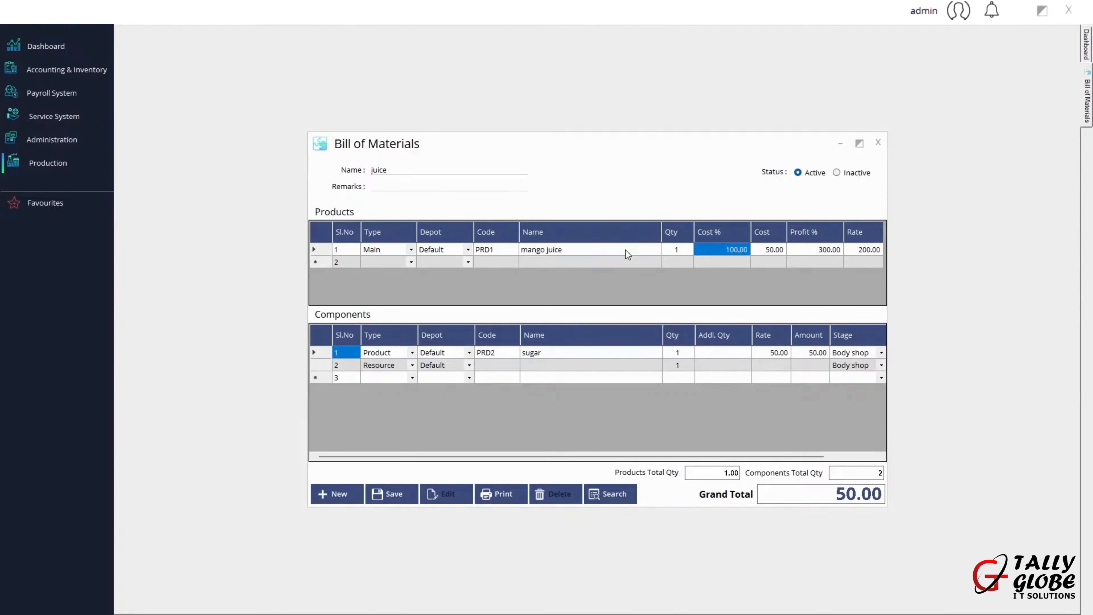
pyautogui.press('Left')
pyautogui.press('Left')
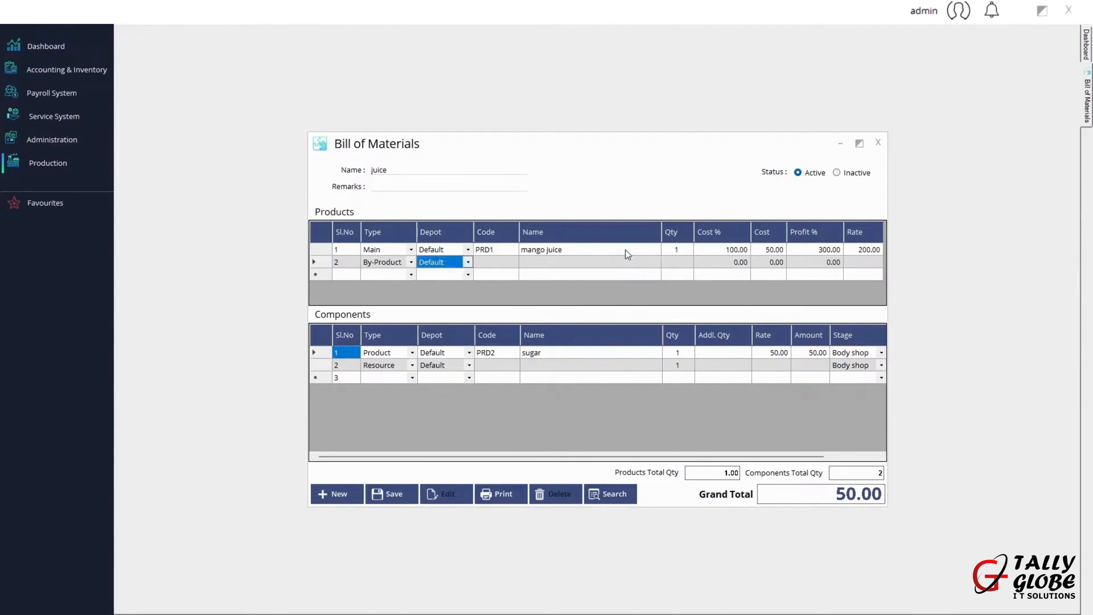
pyautogui.click(560, 264)
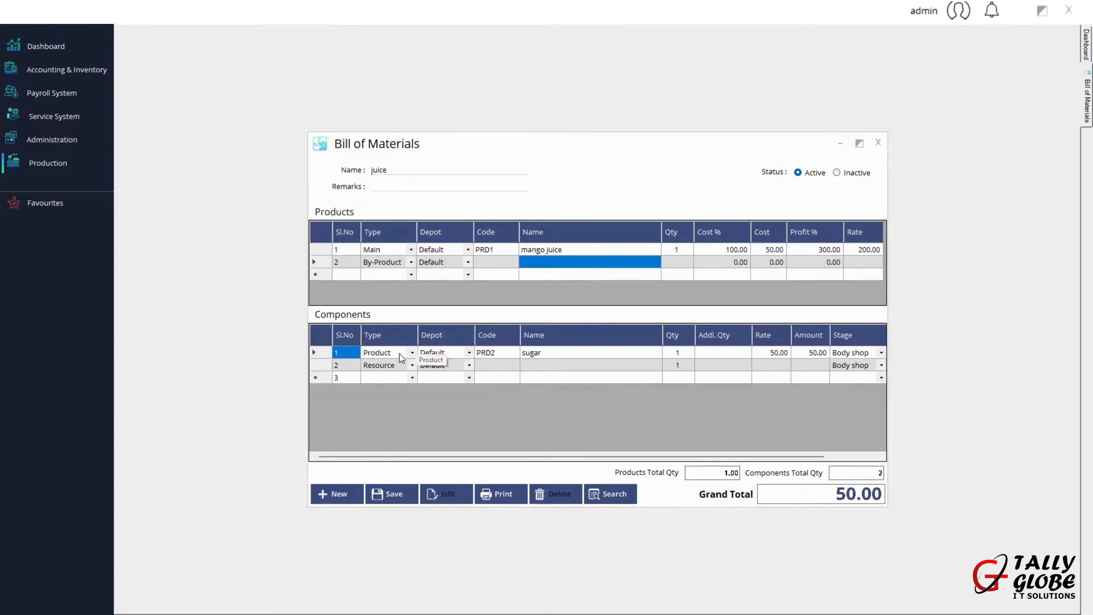
pyautogui.click(553, 355)
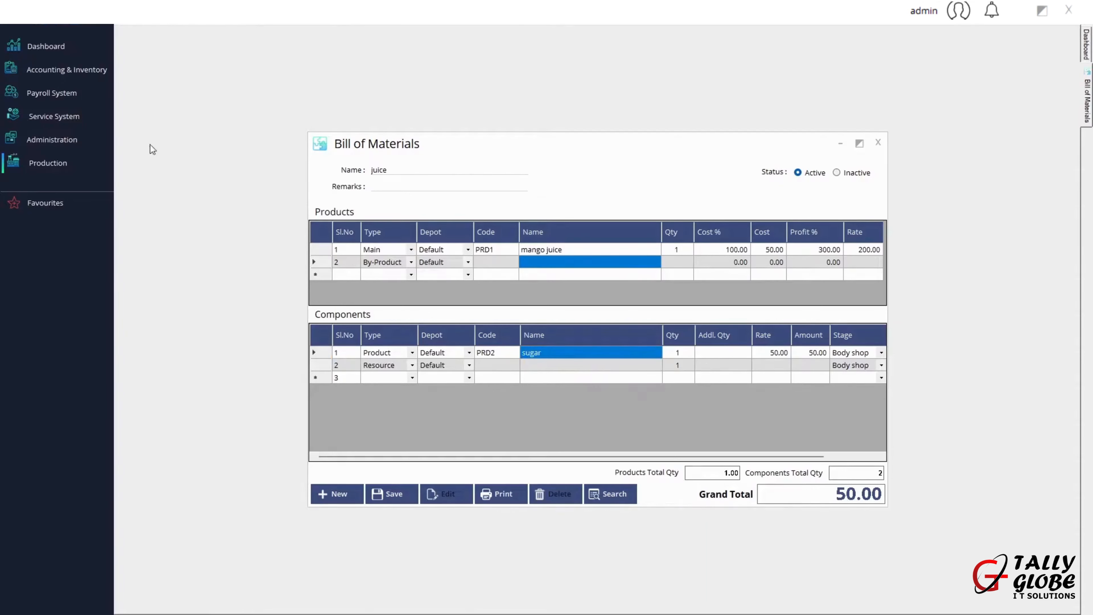
# - Start a new inventory product master named "mango pulp essence" in the Master product group
pyautogui.click(69, 76)
pyautogui.moveTo(153, 82)
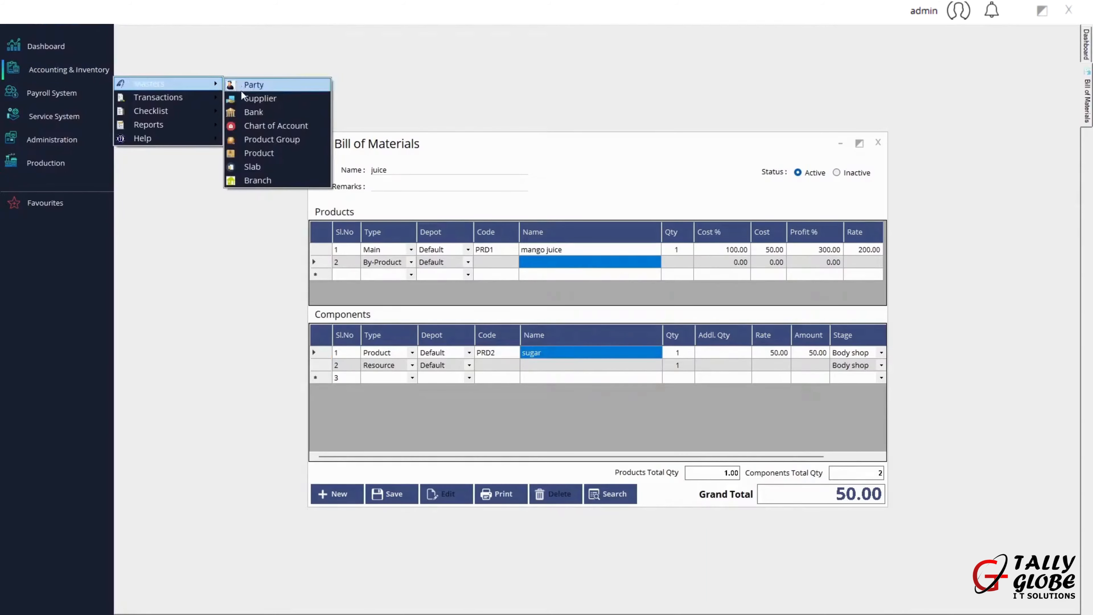
pyautogui.click(263, 152)
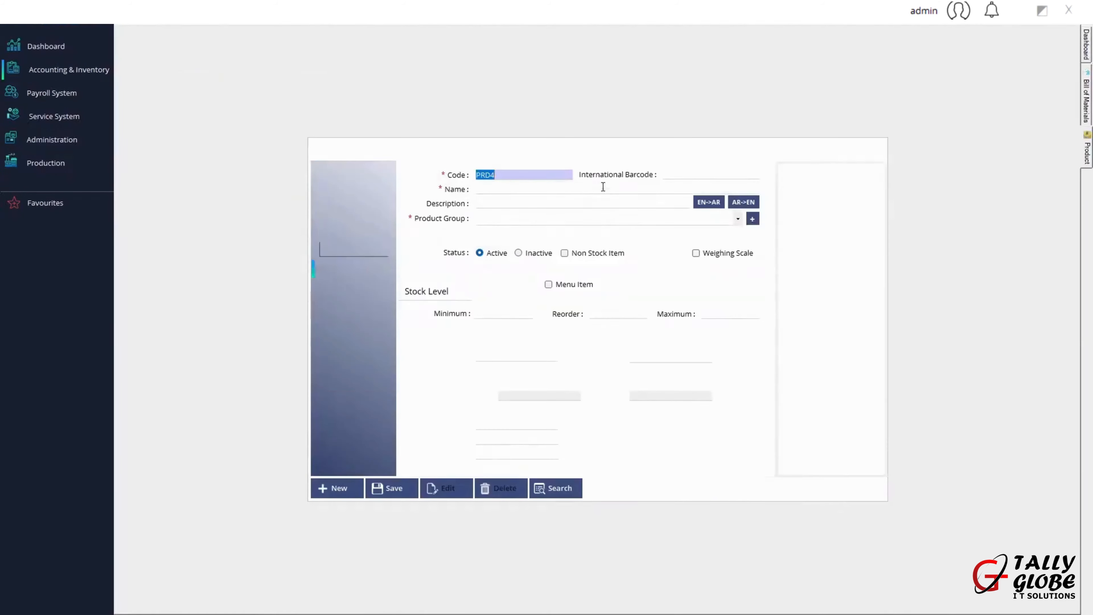
pyautogui.click(551, 190)
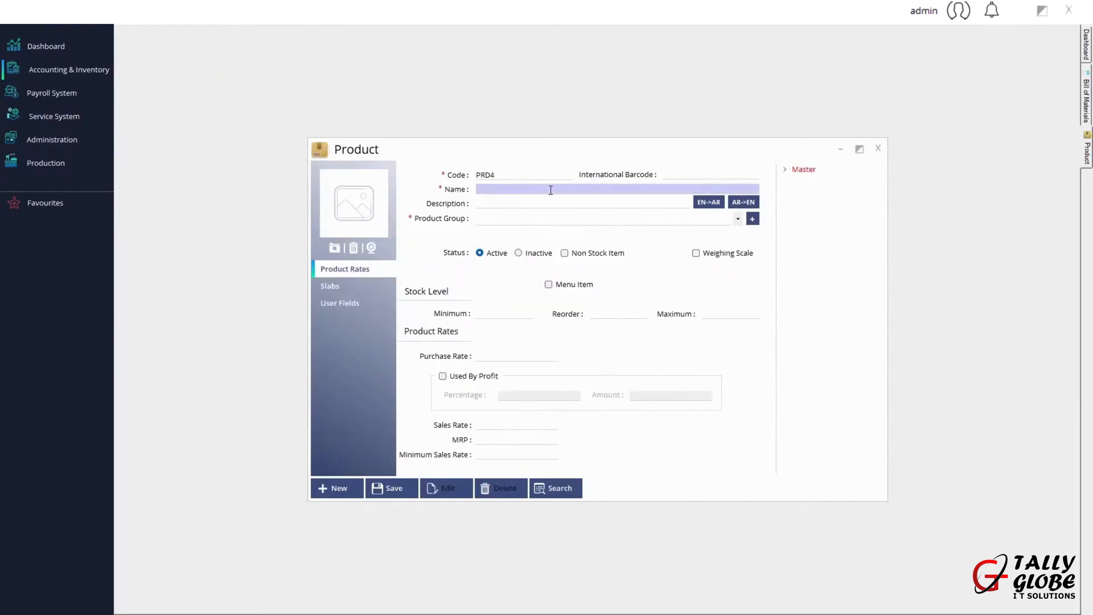
pyautogui.write('mango pulp essence')
pyautogui.click(575, 223)
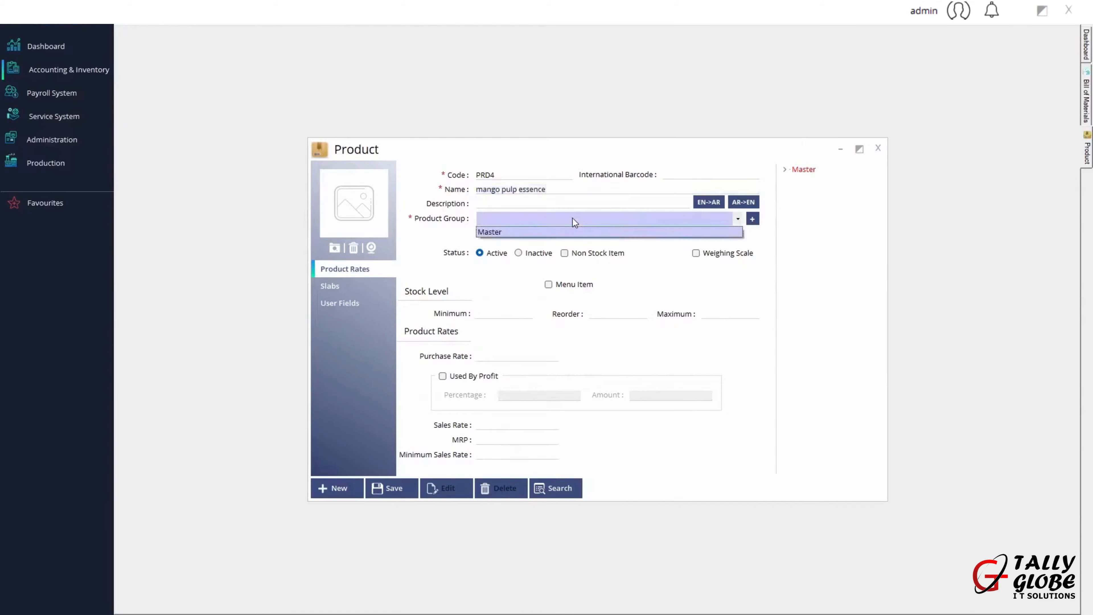
pyautogui.press('Tab')
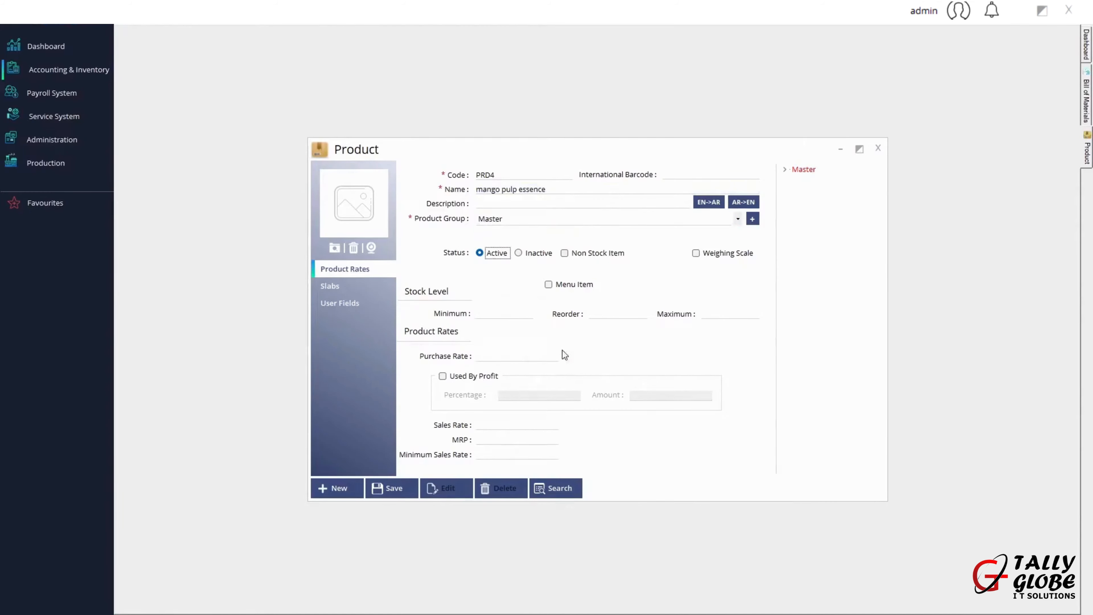
# - Give the new product a purchase rate of 50 and a sales rate of 70, save it and close the product form
pyautogui.click(531, 357)
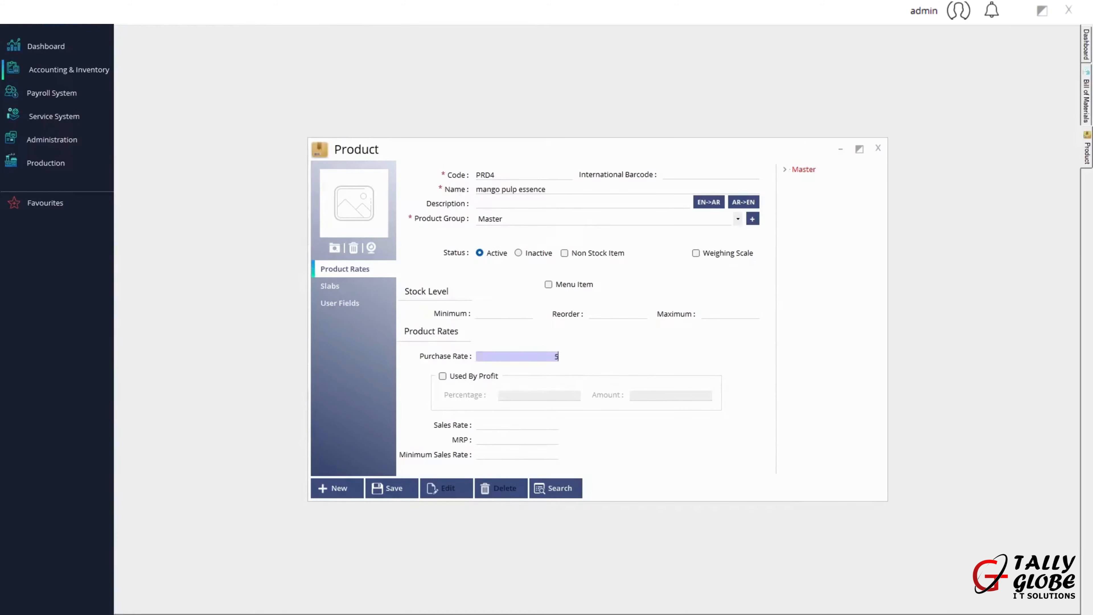
pyautogui.write('50')
pyautogui.press('Tab')
pyautogui.press('Tab')
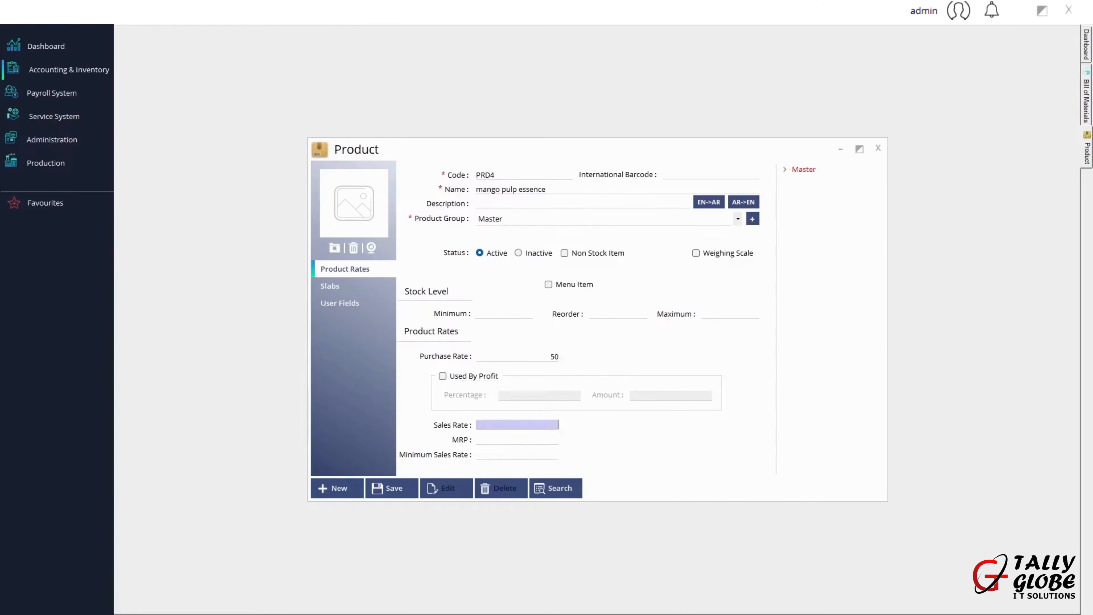
pyautogui.write('70')
pyautogui.press('Tab')
pyautogui.press('Tab')
pyautogui.press('Tab')
pyautogui.click(391, 489)
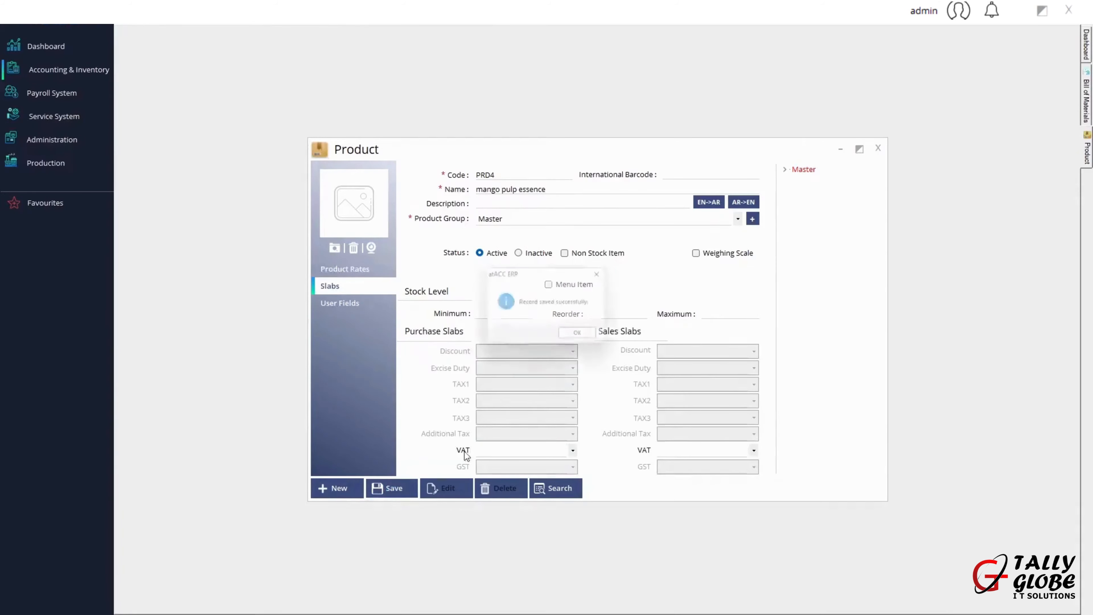
pyautogui.click(588, 338)
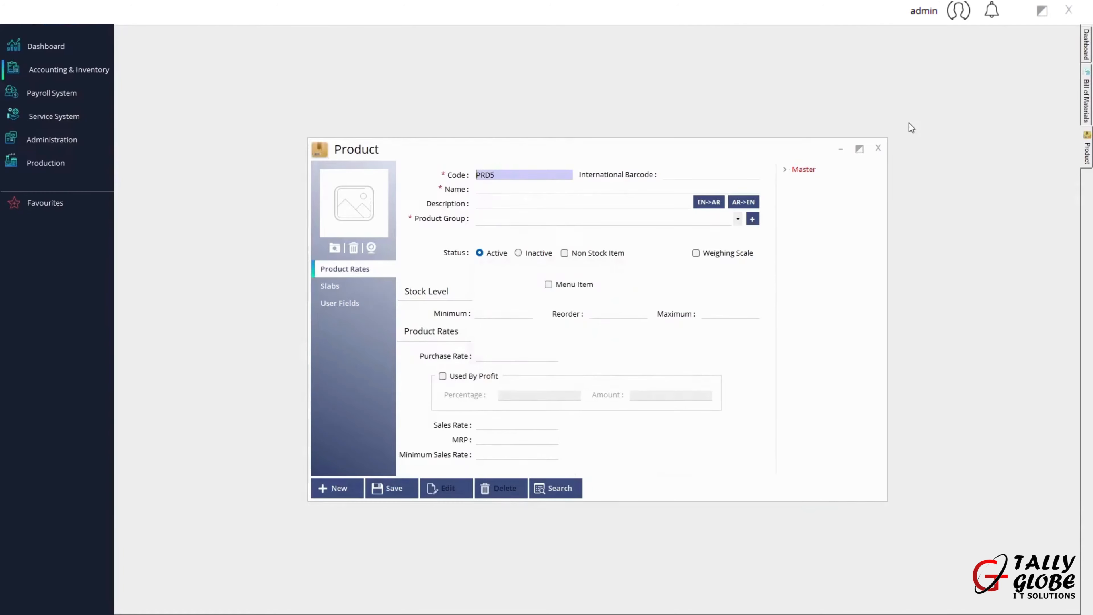
pyautogui.click(878, 147)
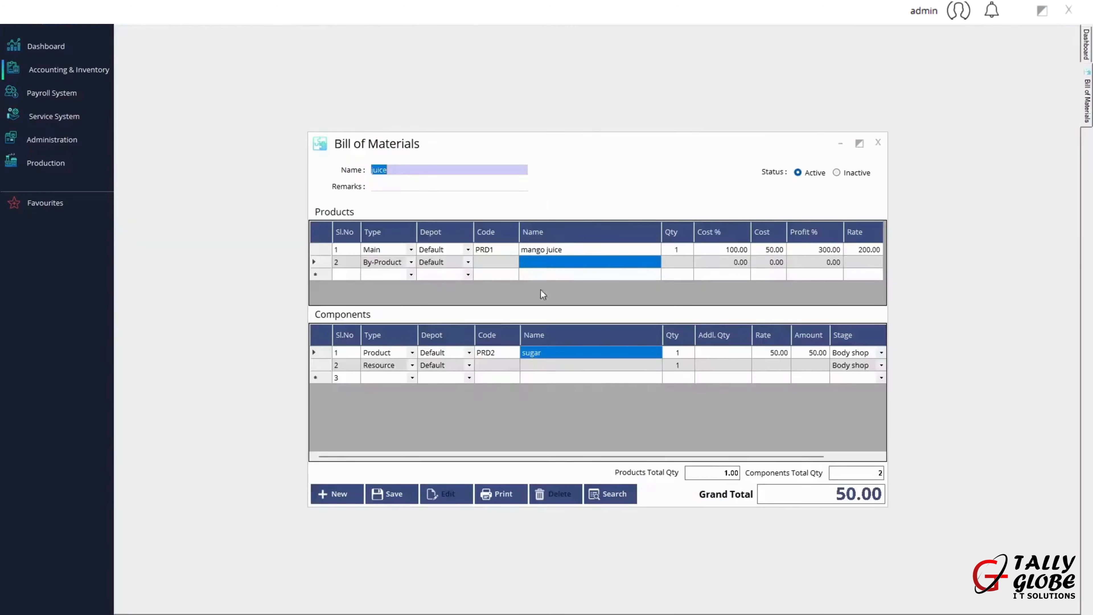
# - Change the second component line of the juice bill of materials to type Product and select mango pulp essence for it
pyautogui.click(409, 366)
pyautogui.click(410, 366)
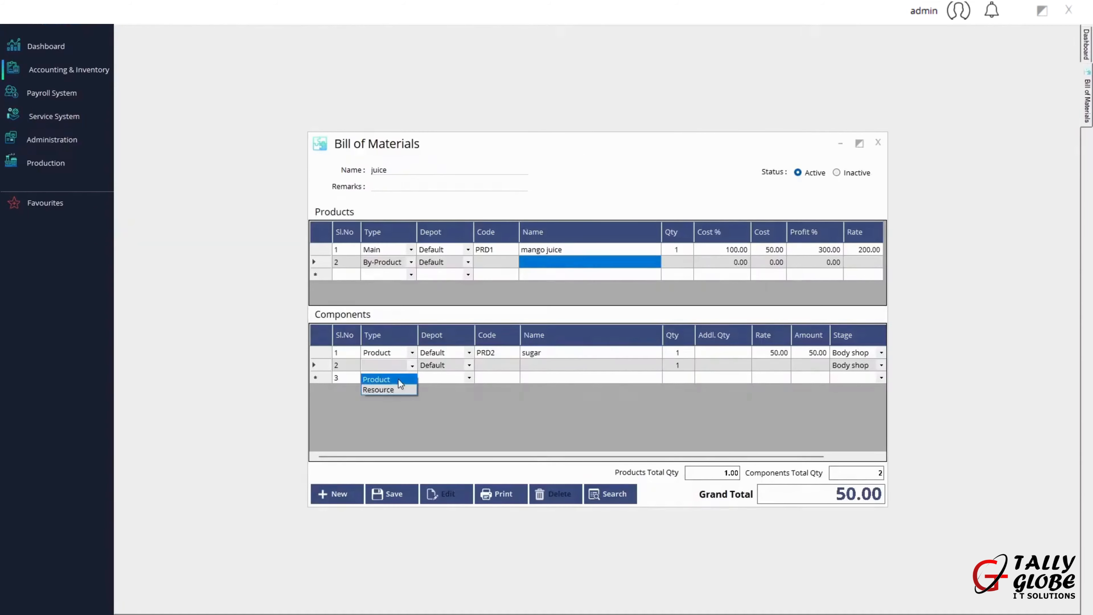
pyautogui.press('Tab')
pyautogui.press('Tab')
pyautogui.press('Tab')
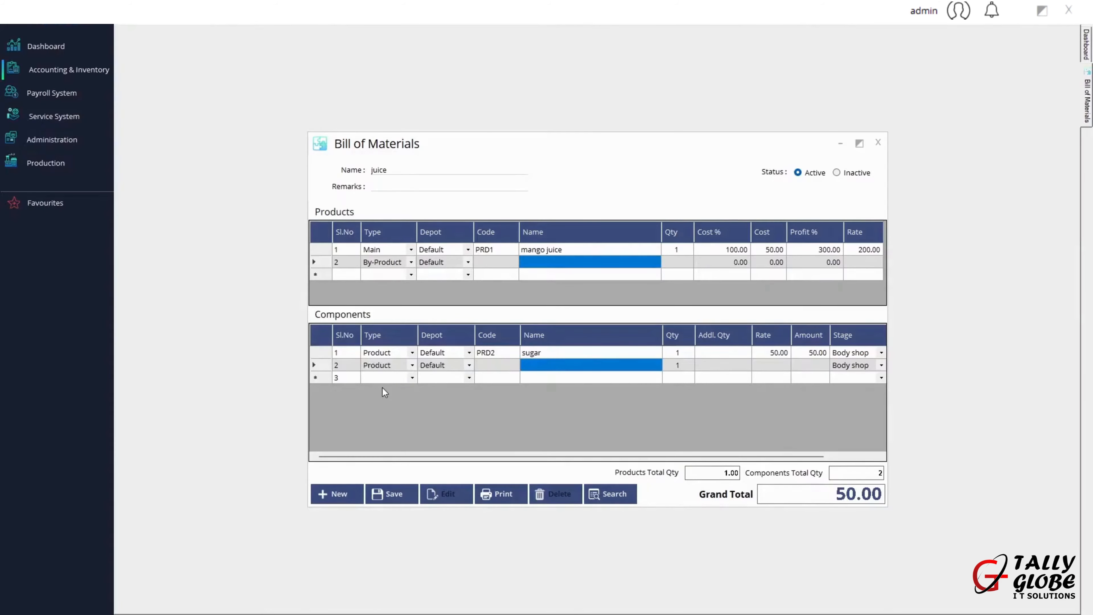
pyautogui.write('ma')
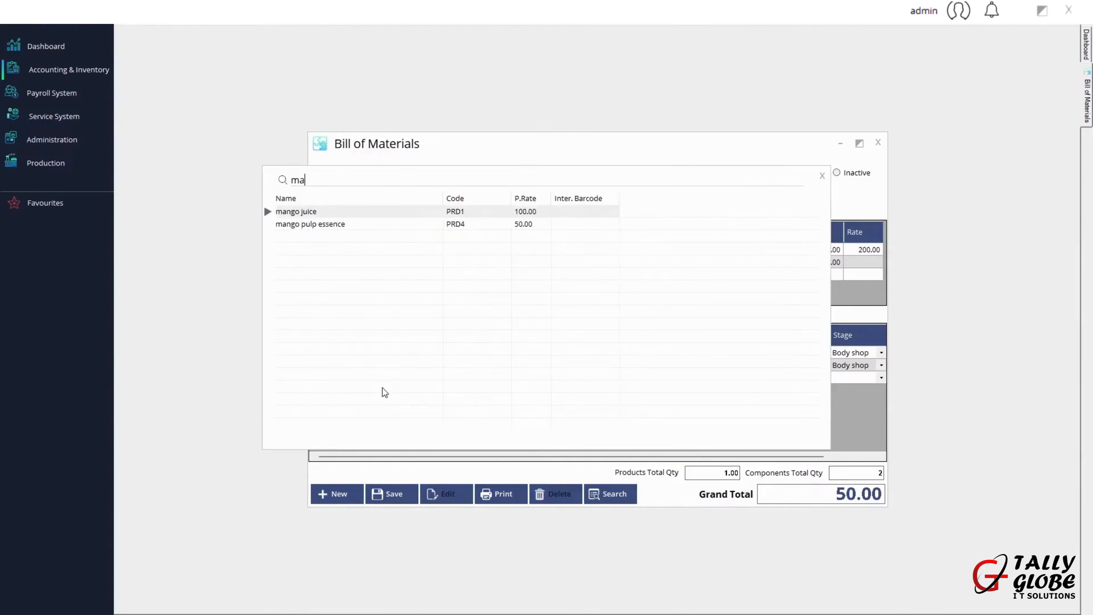
pyautogui.press('Down')
pyautogui.press('Return')
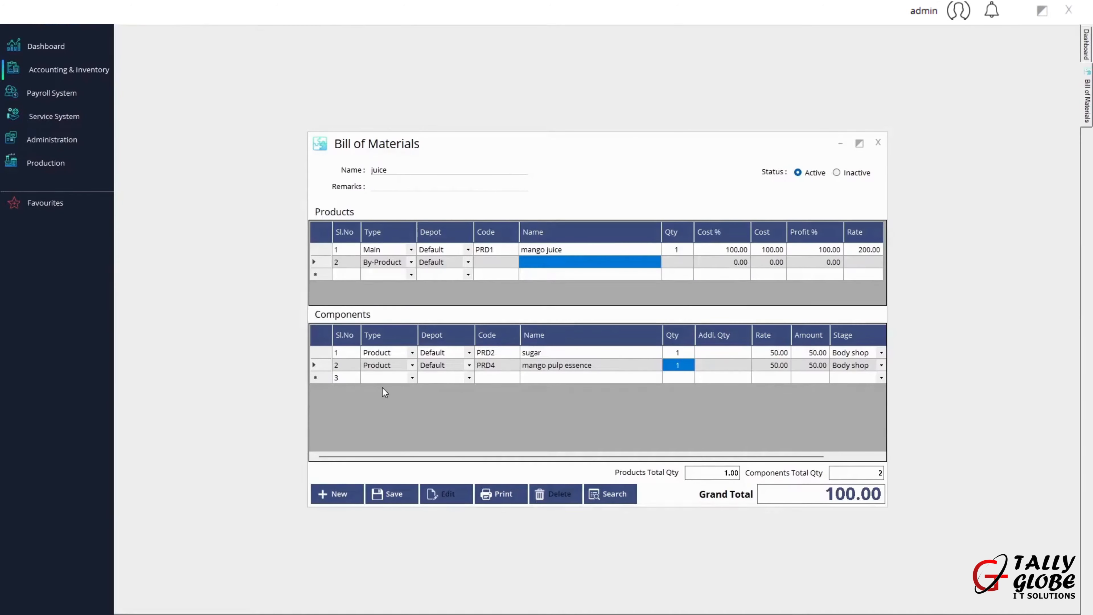
# - Set the component quantities to 5 for mango pulp essence and 10 for sugar
pyautogui.write('5')
pyautogui.press('Up')
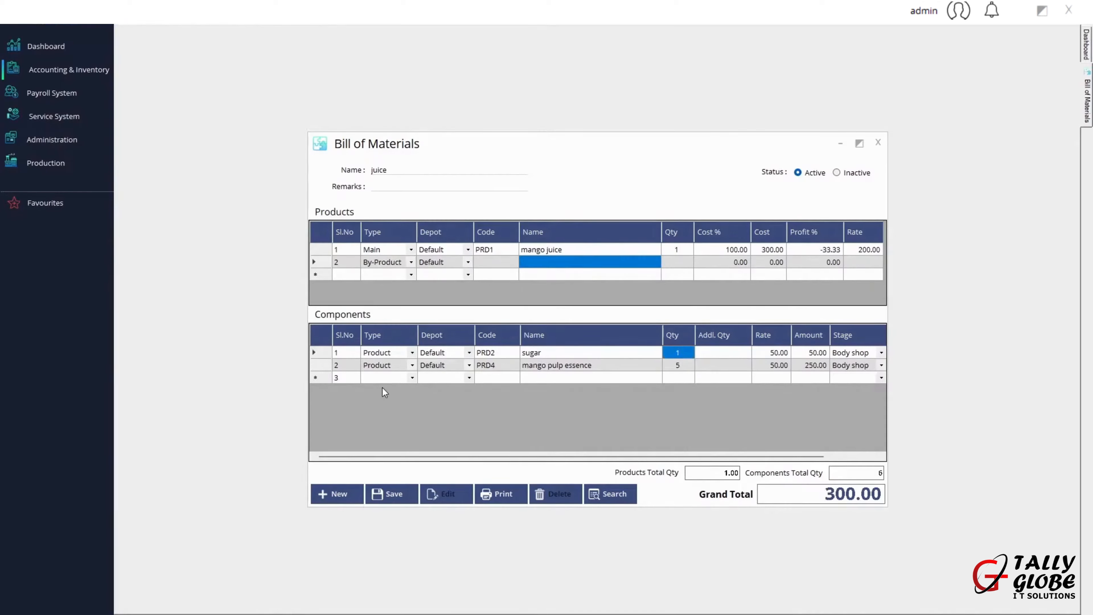
pyautogui.write('10')
pyautogui.press('Tab')
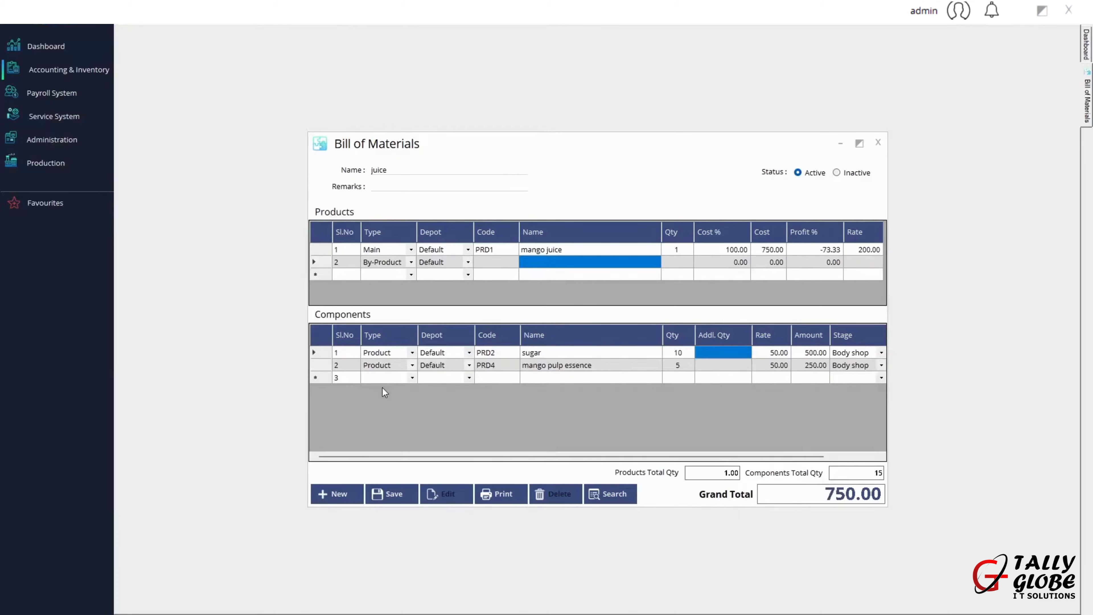
# - Assign the mango pulp essence component to the production stage and to machine 1
pyautogui.press('Tab')
pyautogui.press('Tab')
pyautogui.press('Tab')
pyautogui.press('Tab')
pyautogui.press('Tab')
pyautogui.press('Tab')
pyautogui.press('Tab')
pyautogui.press('Tab')
pyautogui.press('Tab')
pyautogui.press('Tab')
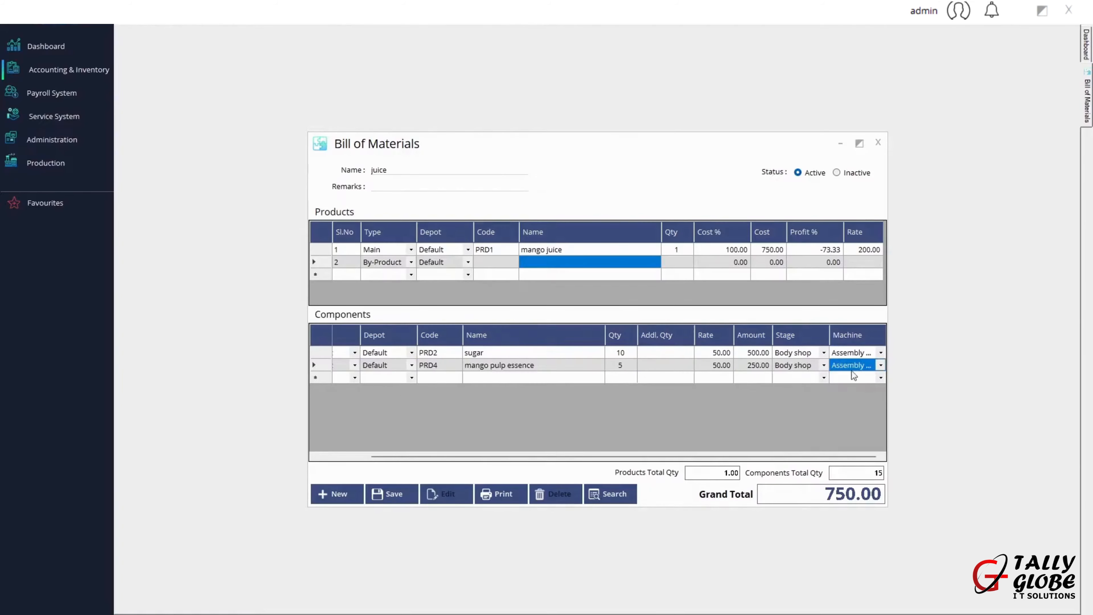
pyautogui.click(826, 365)
pyautogui.click(824, 365)
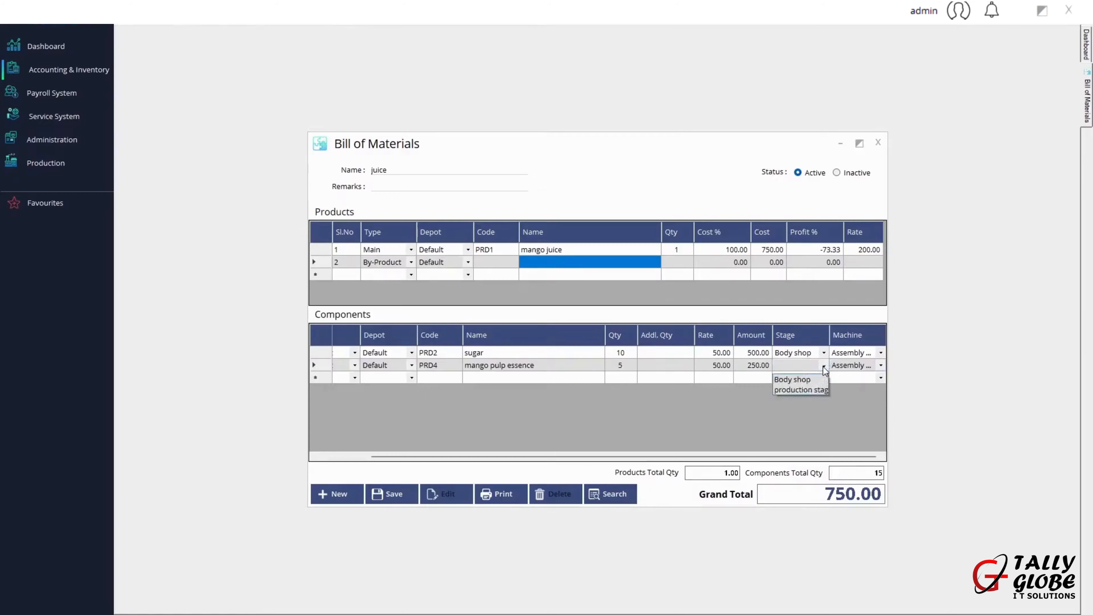
pyautogui.click(809, 390)
pyautogui.click(882, 366)
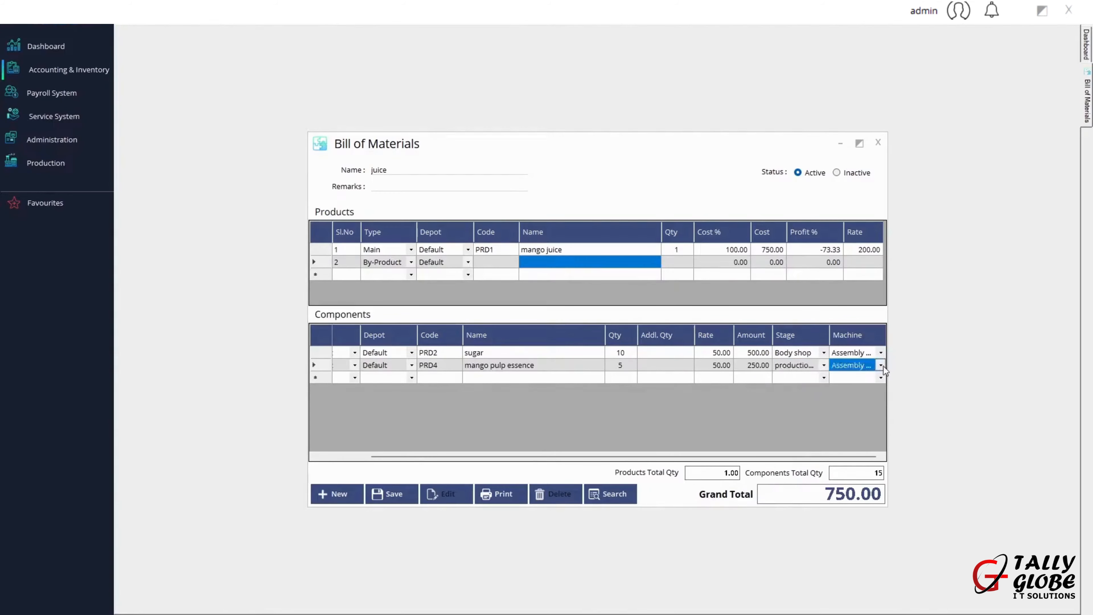
pyautogui.click(882, 365)
pyautogui.click(862, 389)
# - Add a third component line of type Resource with the Default depot to the juice bill of materials
pyautogui.click(412, 378)
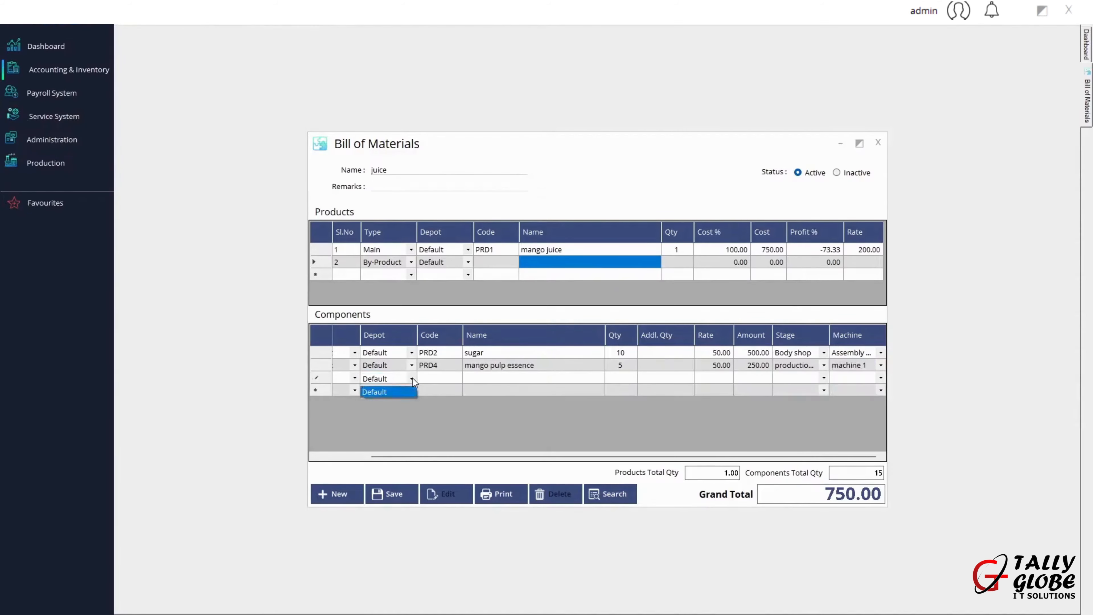
pyautogui.click(425, 375)
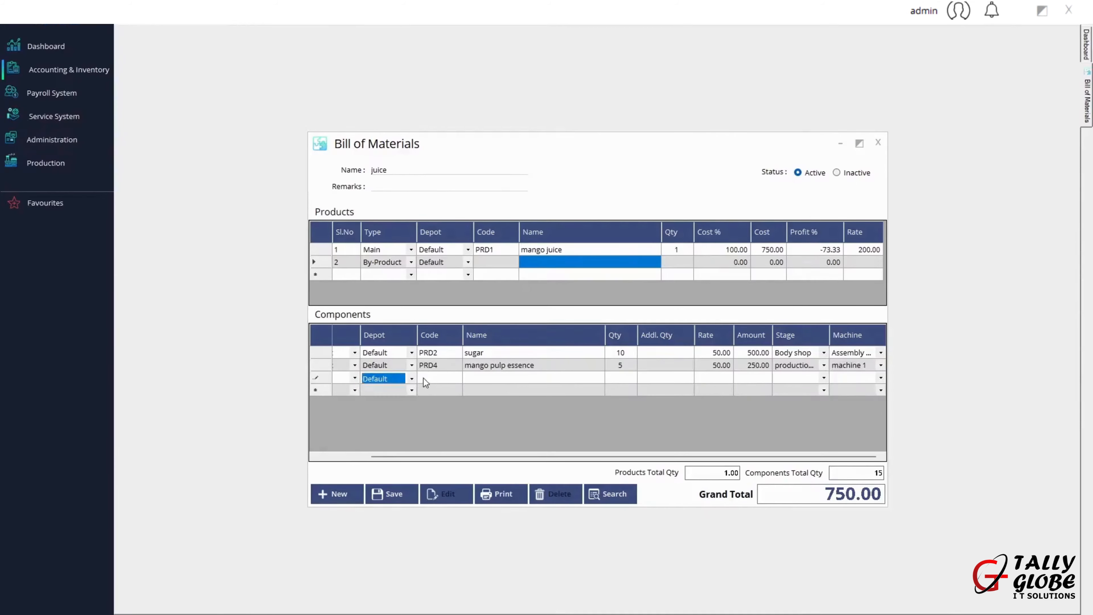
pyautogui.press('Left')
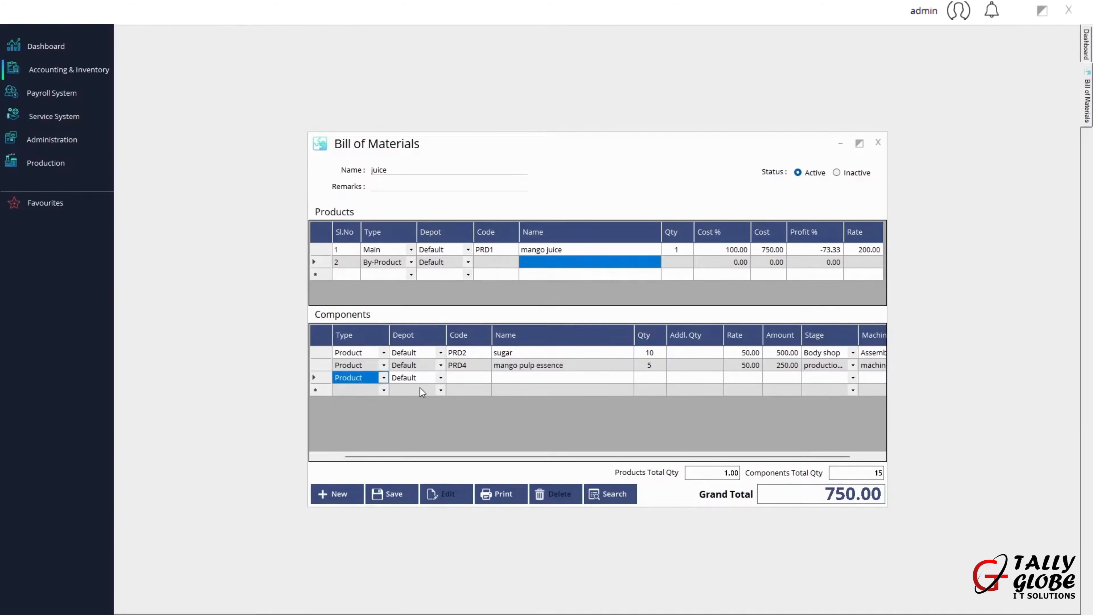
pyautogui.press('Down')
pyautogui.press('Up')
pyautogui.press('r')
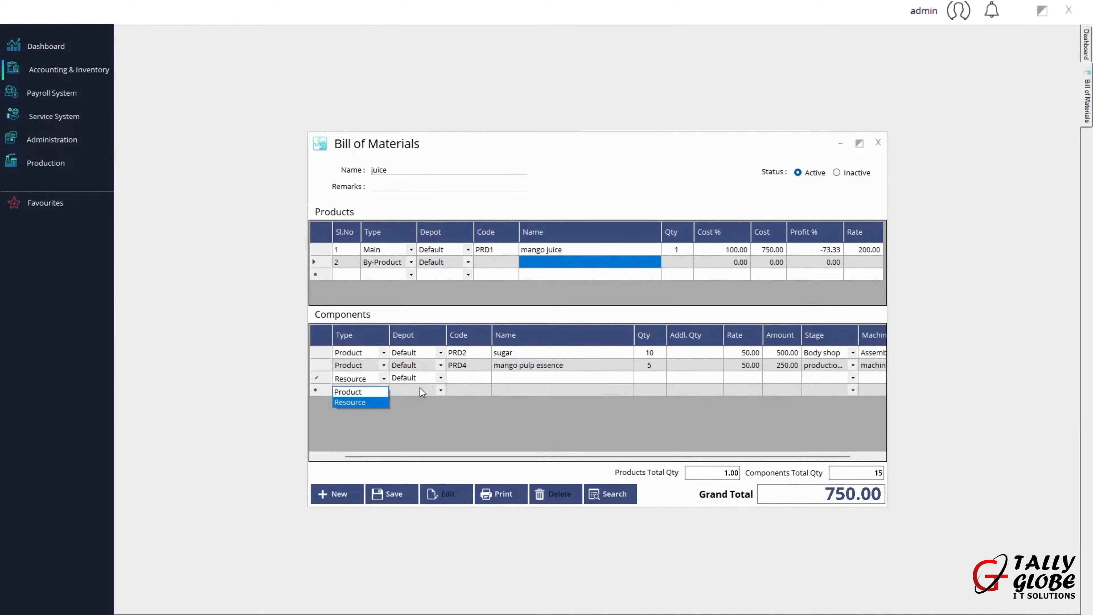
pyautogui.press('Tab')
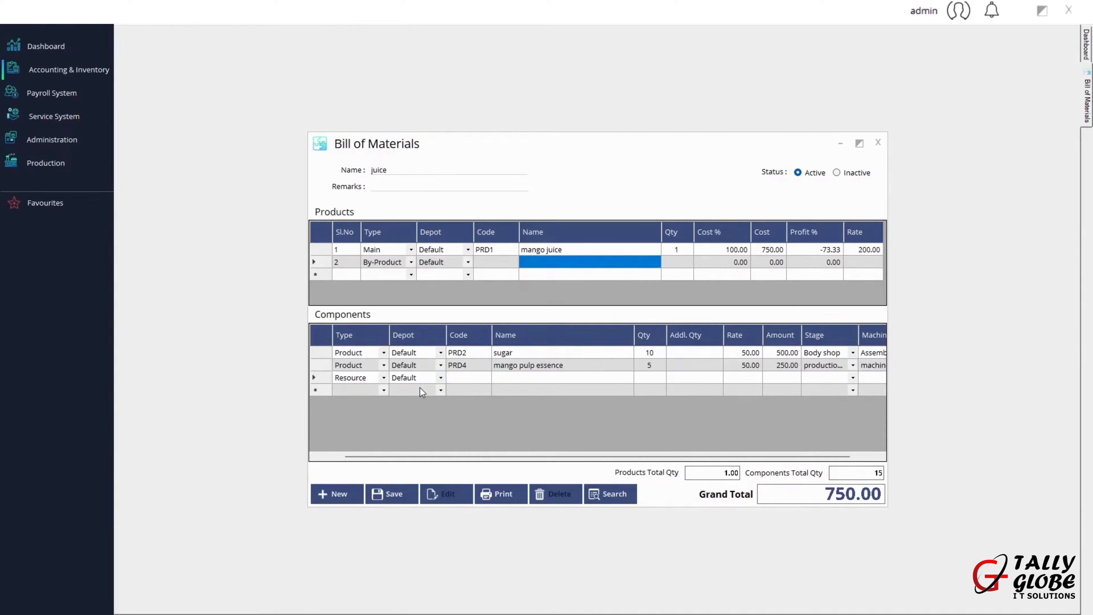
# - Select the packing charge resource for the third component line with quantity 1, keeping the production stage and machine
pyautogui.press('Tab')
pyautogui.write('p')
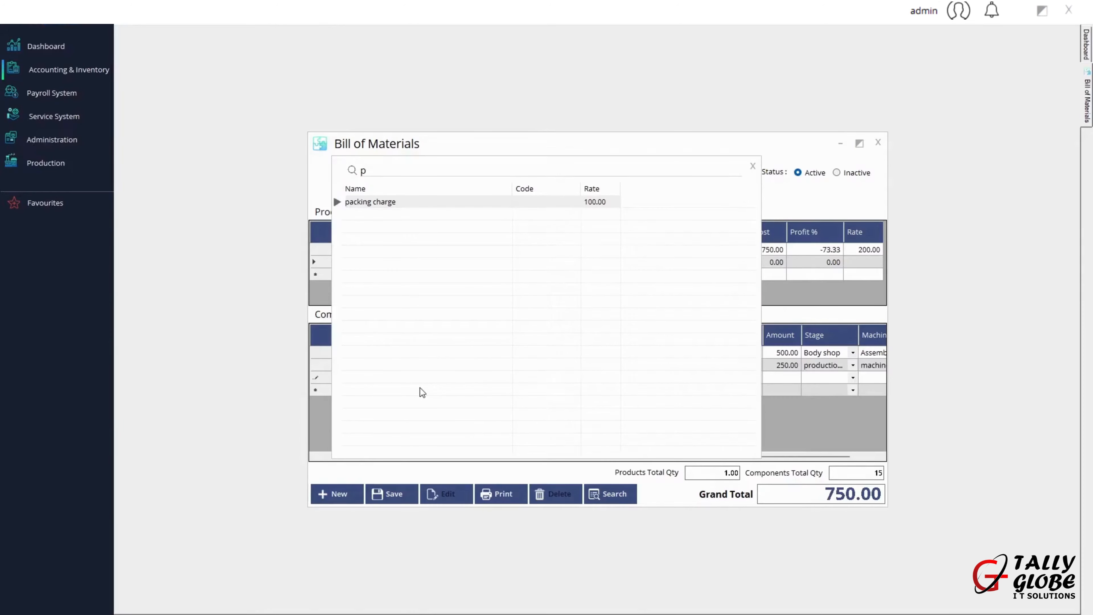
pyautogui.press('Return')
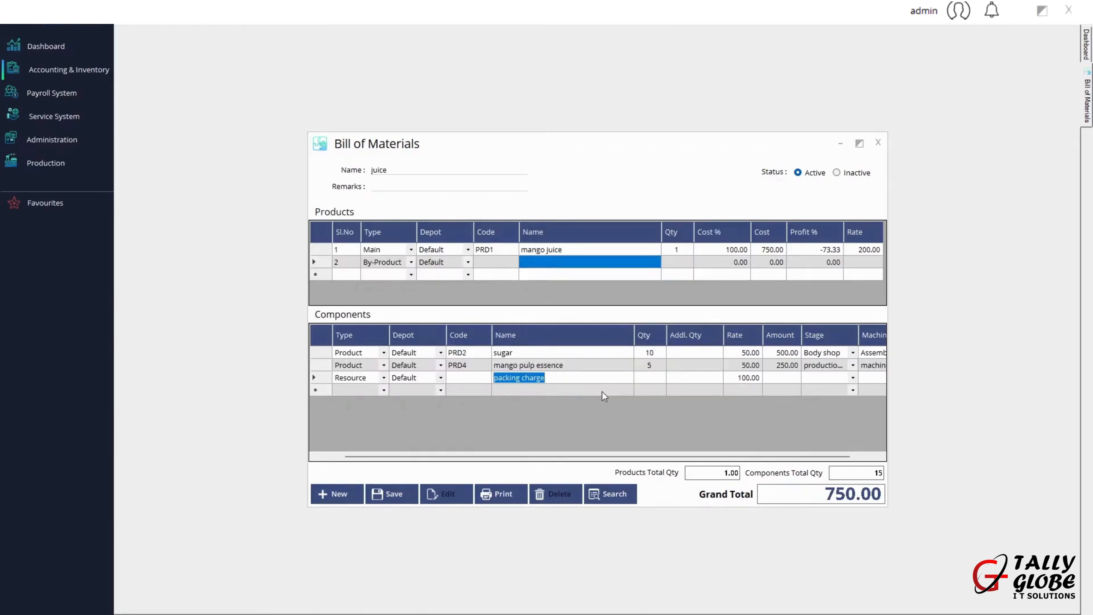
pyautogui.press('Tab')
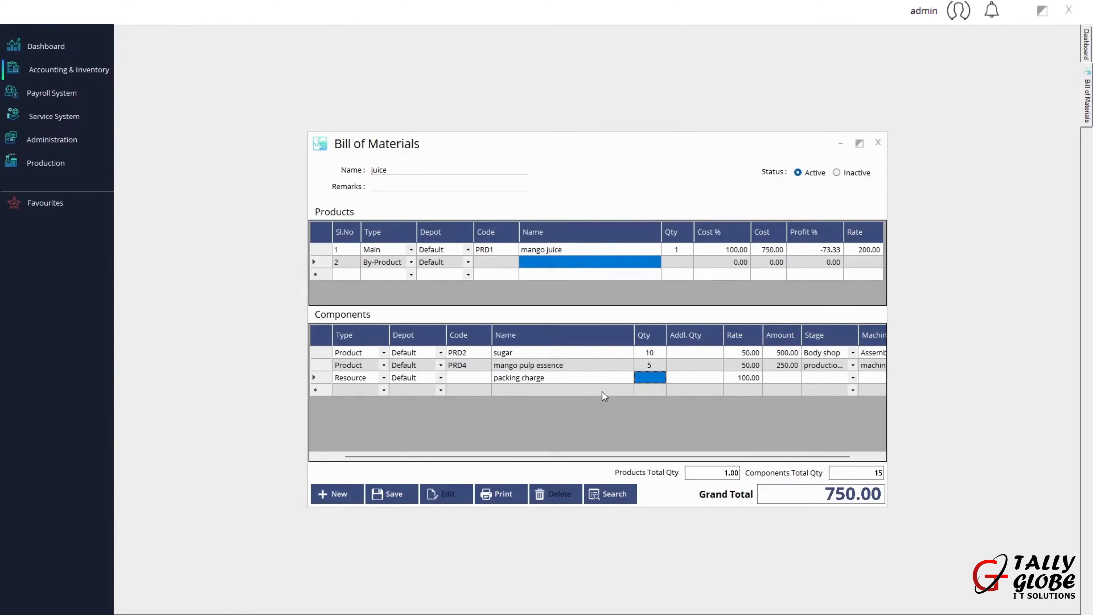
pyautogui.write('1')
pyautogui.press('Tab')
pyautogui.press('Tab')
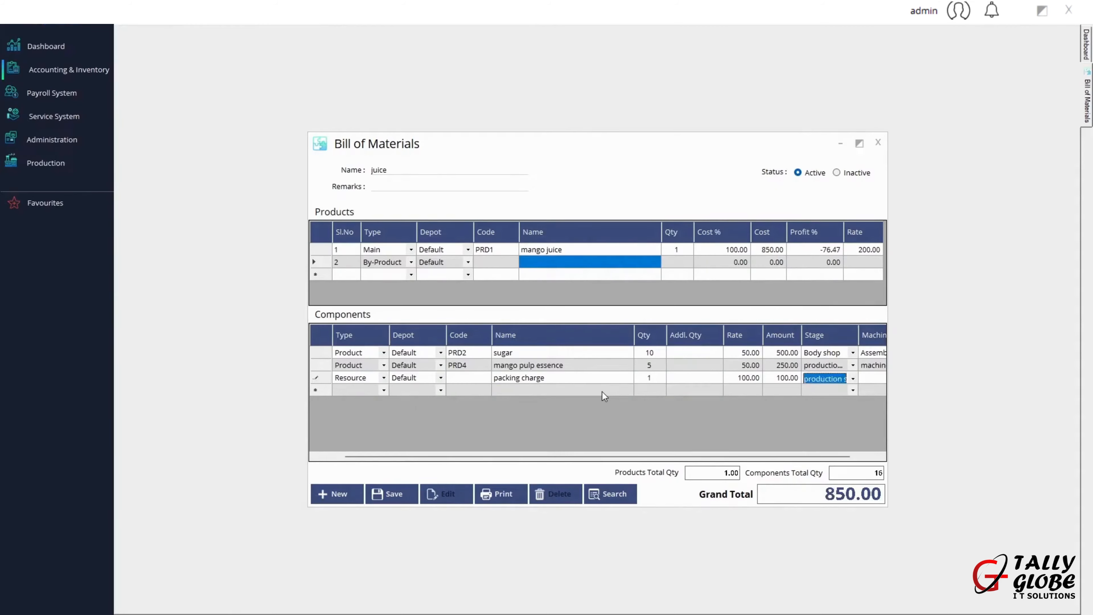
pyautogui.press('Tab')
pyautogui.press('Tab')
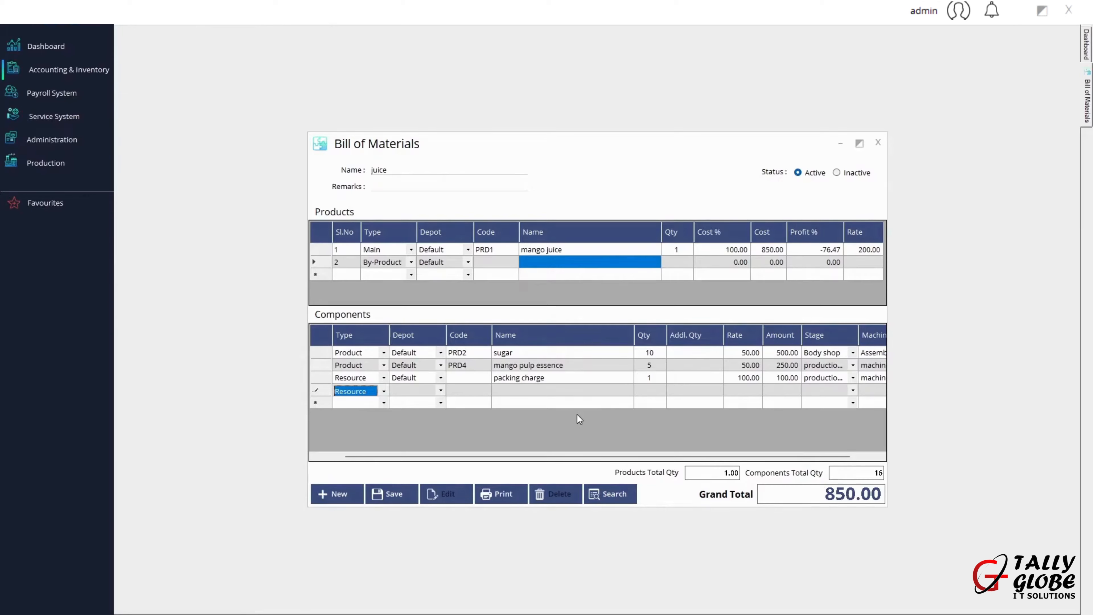
# - Save the juice bill of materials and close its form
pyautogui.click(393, 492)
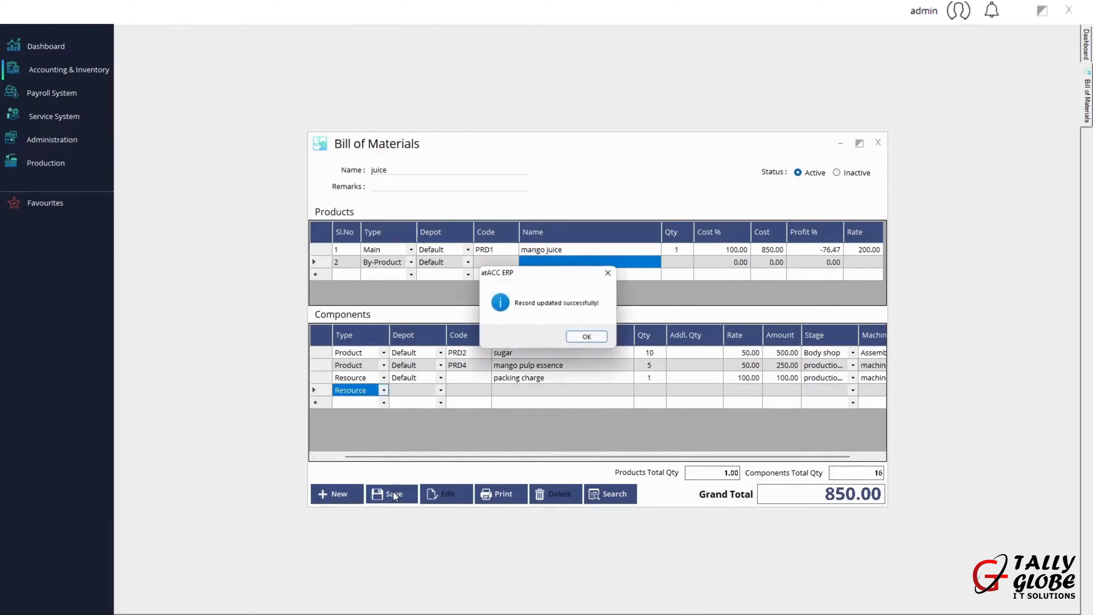
pyautogui.click(588, 336)
pyautogui.click(878, 142)
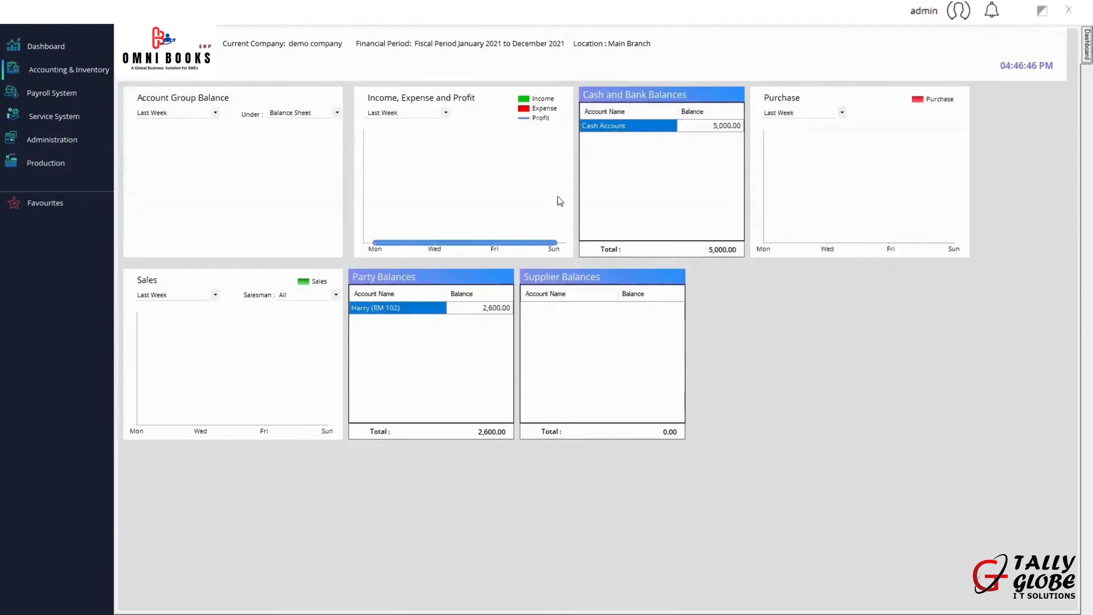
# - Start a new production order and load the products and components of the juice bill of materials
pyautogui.click(61, 168)
pyautogui.moveTo(186, 190)
pyautogui.click(254, 186)
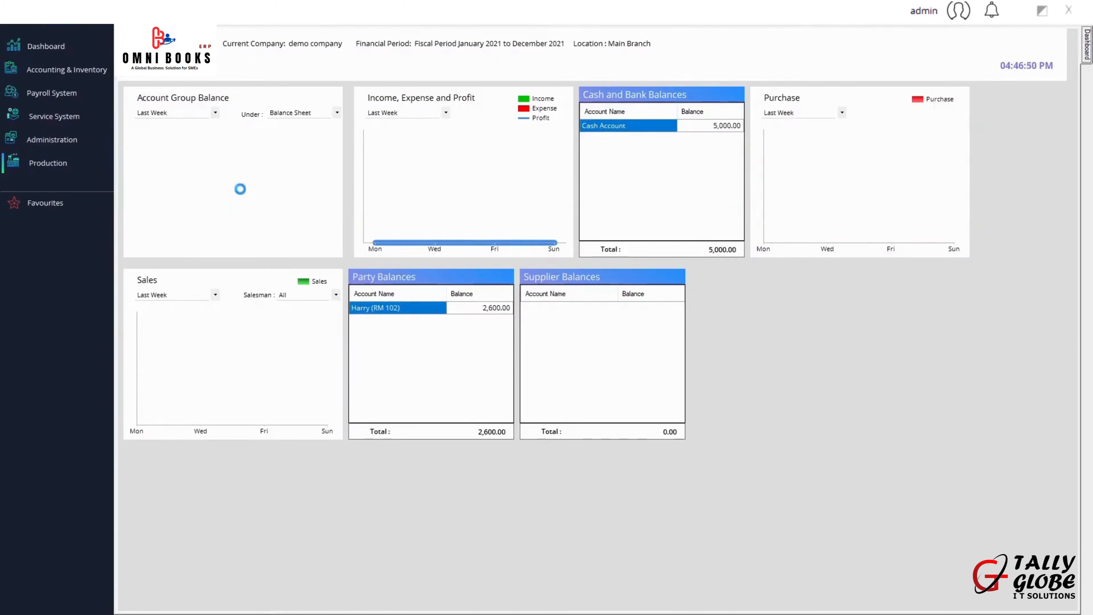
pyautogui.moveTo(432, 144); pyautogui.dragTo(457, 104)
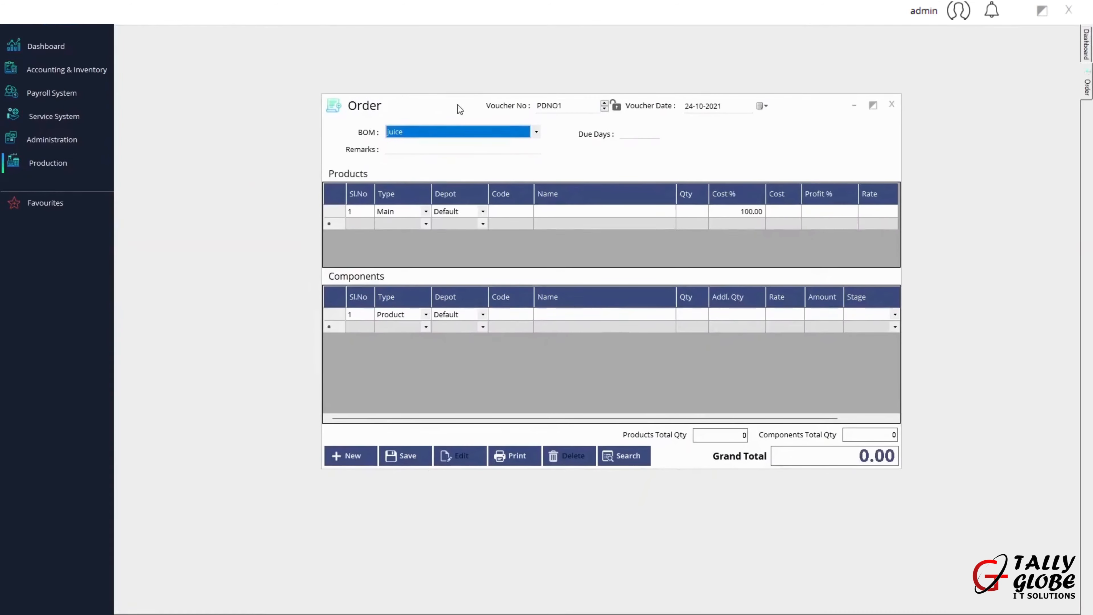
pyautogui.click(422, 134)
pyautogui.click(422, 133)
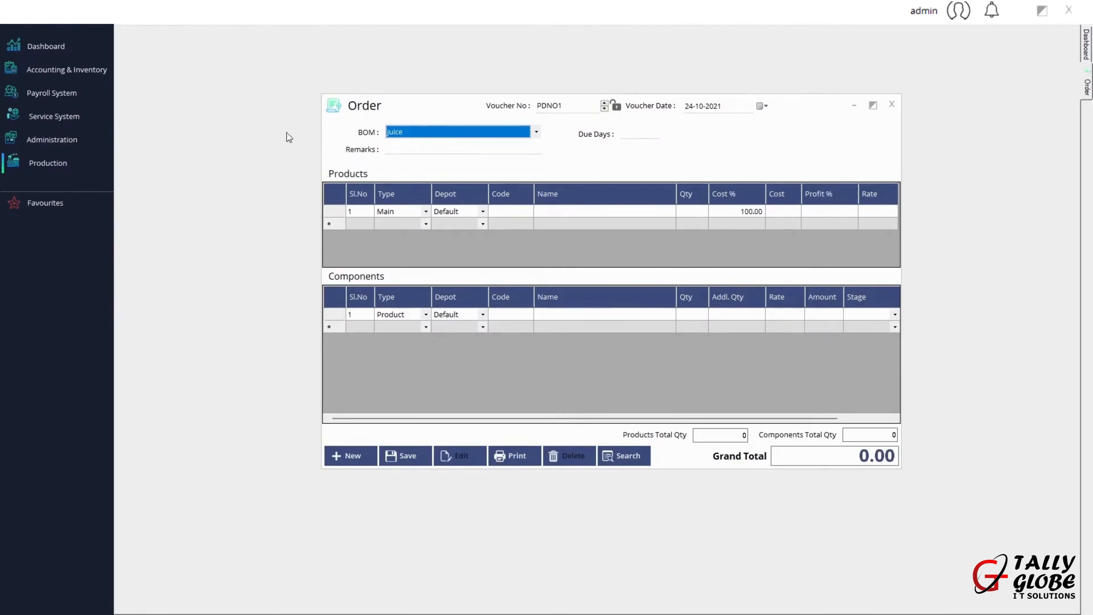
pyautogui.click(405, 134)
pyautogui.click(409, 148)
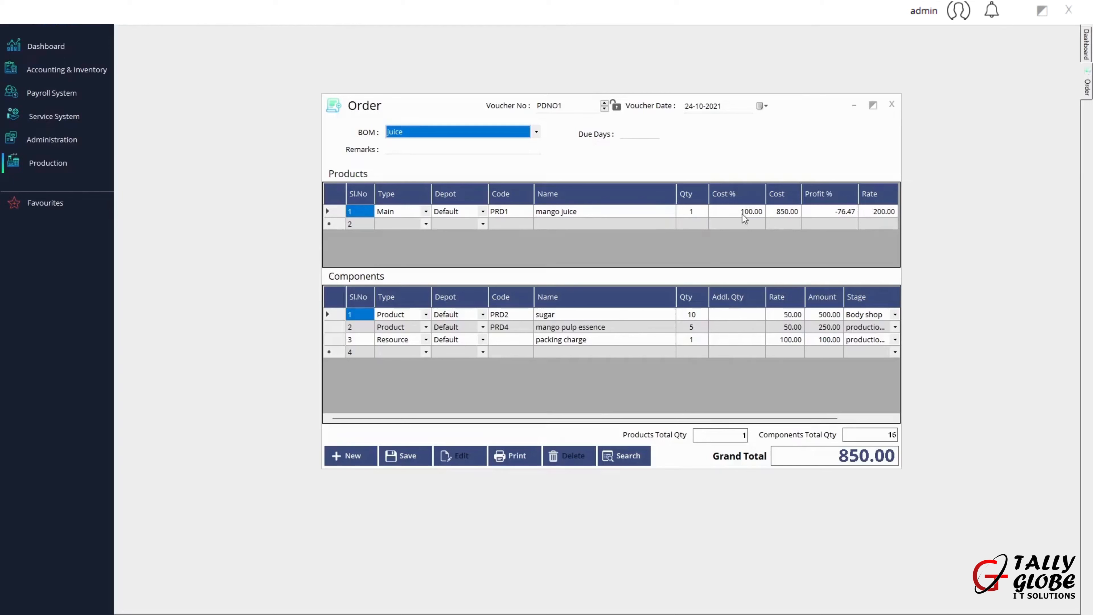
# - Set the rate of mango juice to 1000 in the production order and check its profit percentage
pyautogui.click(780, 212)
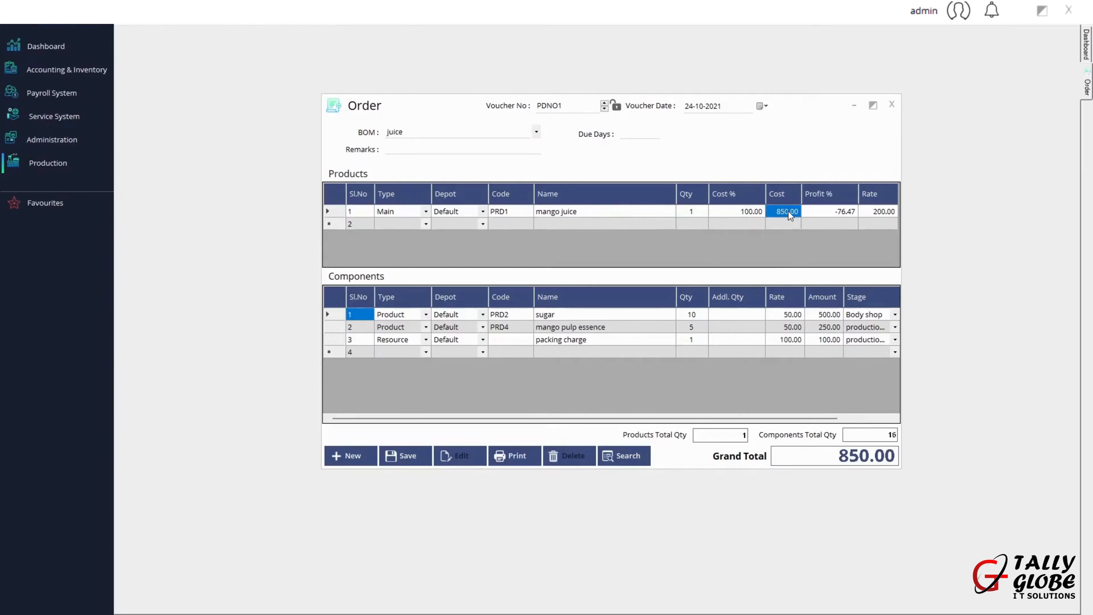
pyautogui.click(887, 213)
pyautogui.write('1000')
pyautogui.press('Return')
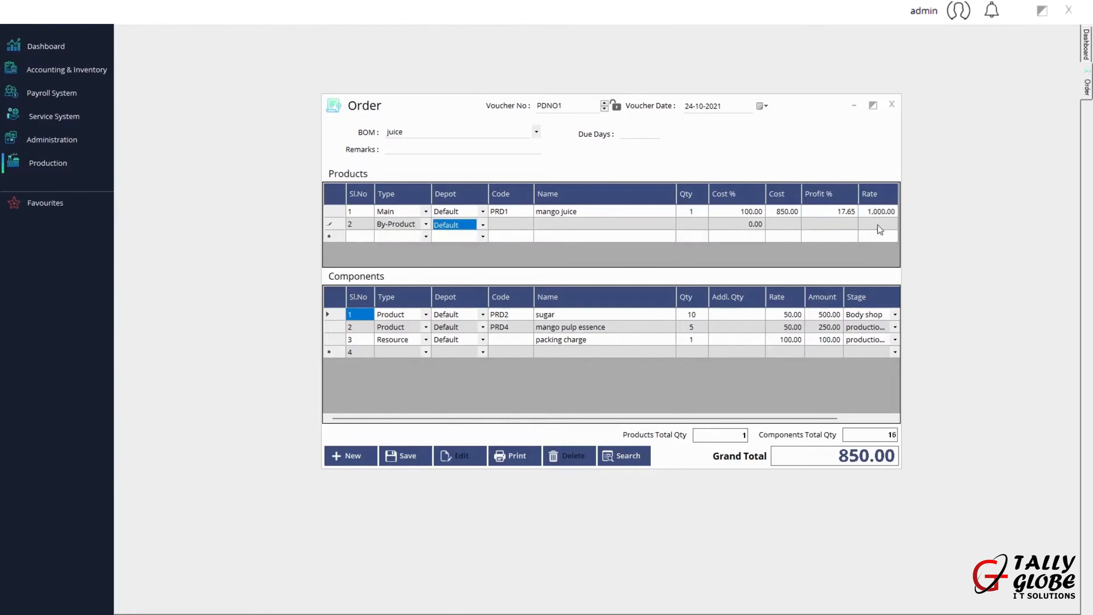
pyautogui.click(843, 213)
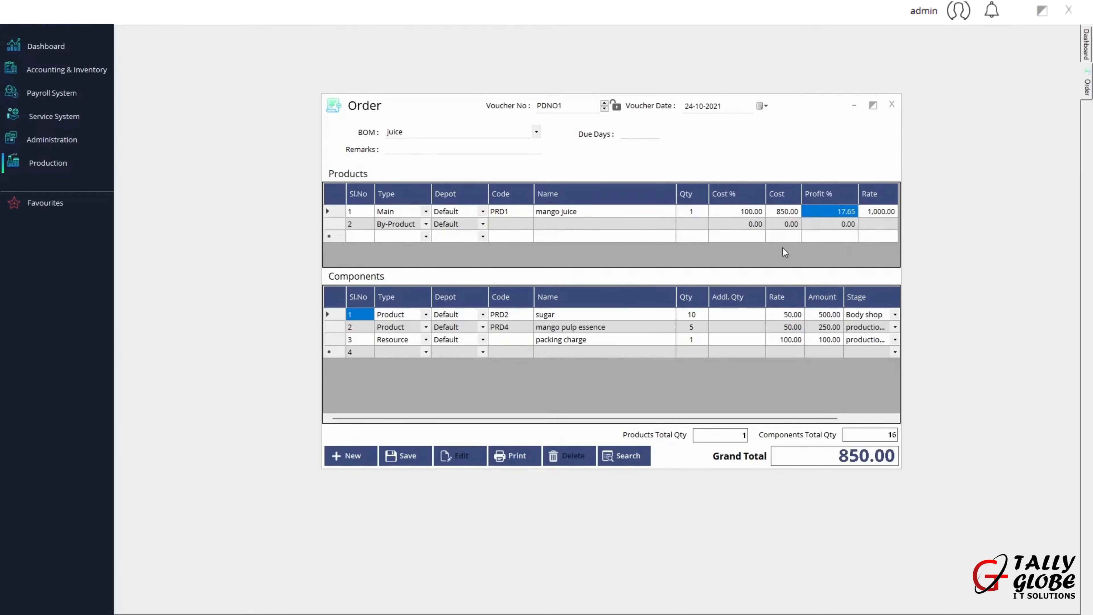
# - Save the production order without due days and close the order form
pyautogui.click(632, 133)
pyautogui.click(409, 458)
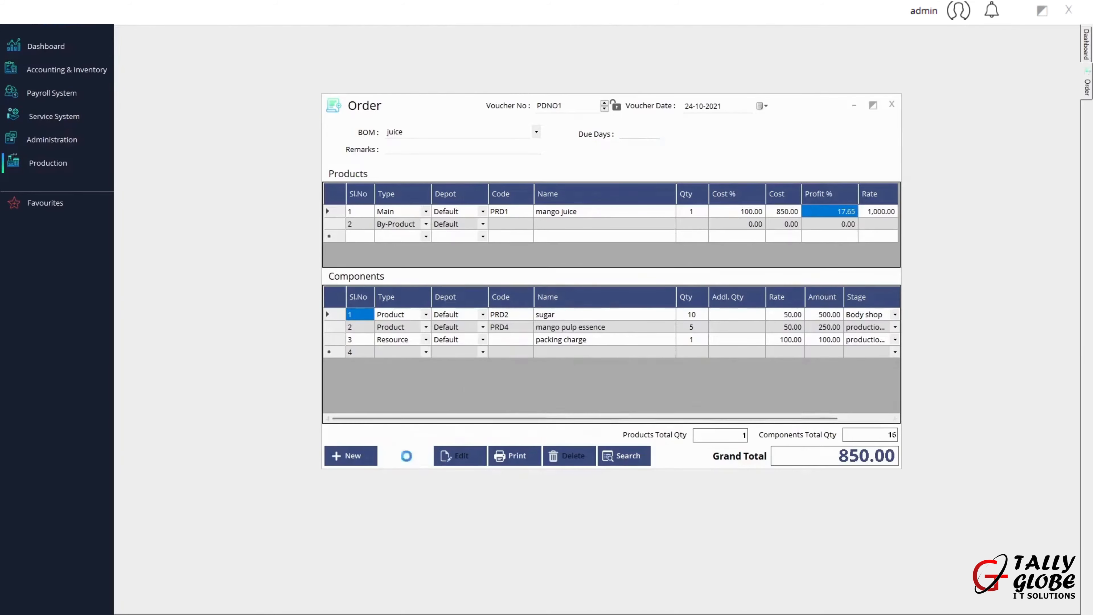
pyautogui.click(584, 339)
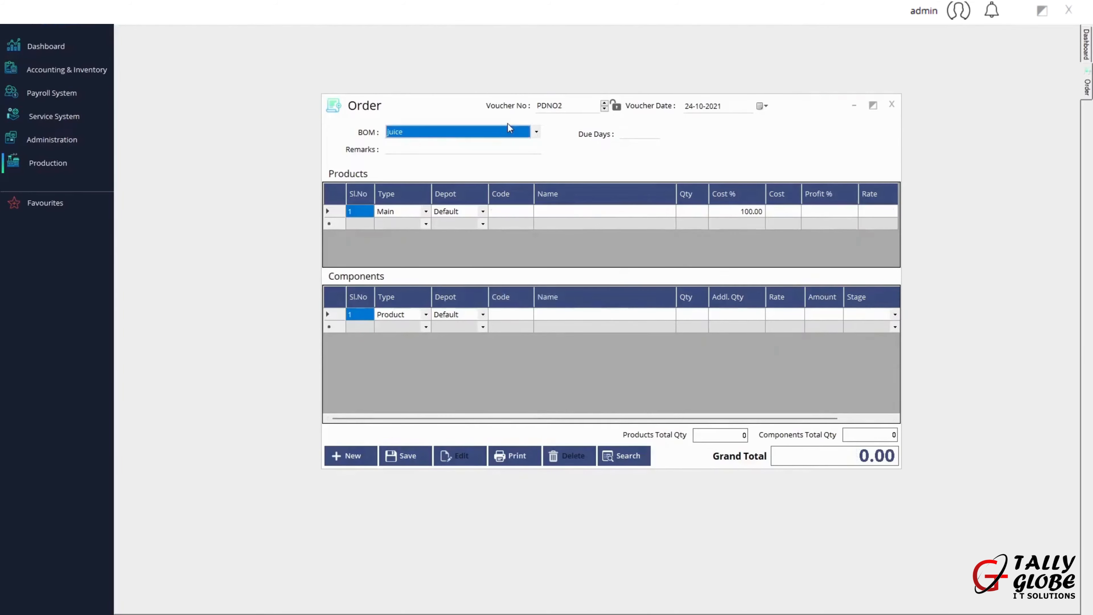
pyautogui.click(890, 107)
# - Start a new production receipt and load it from production order PDNO1
pyautogui.click(79, 166)
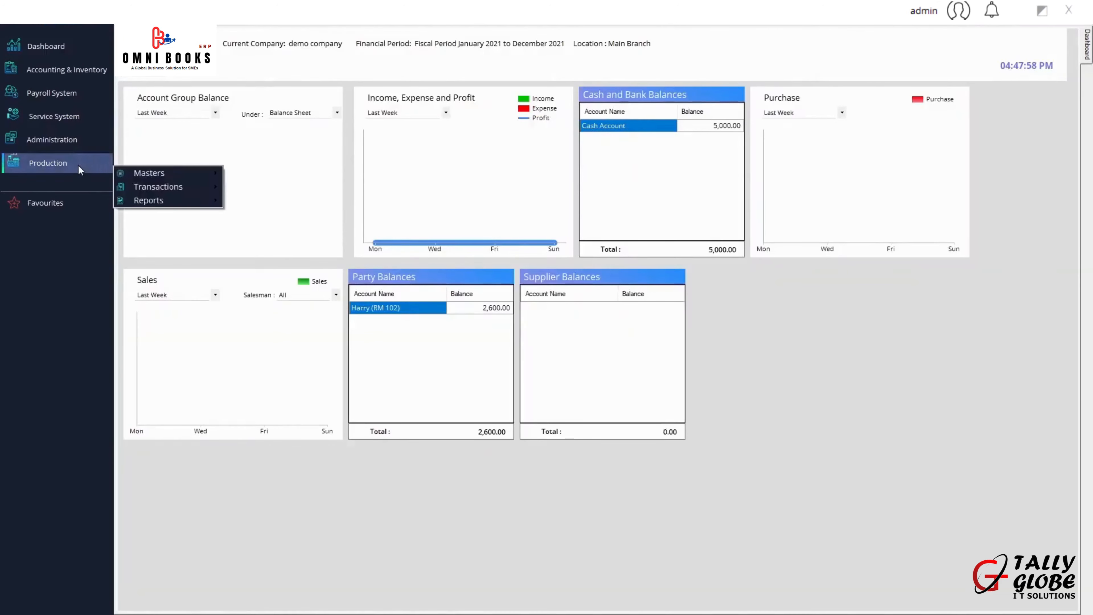
pyautogui.moveTo(149, 190)
pyautogui.click(250, 201)
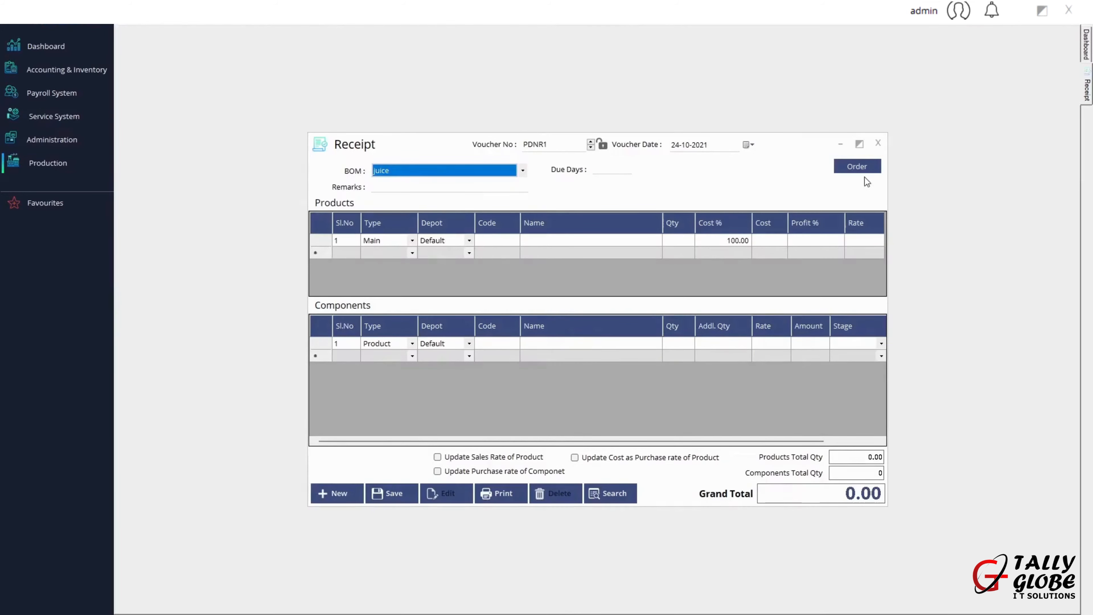
pyautogui.click(866, 169)
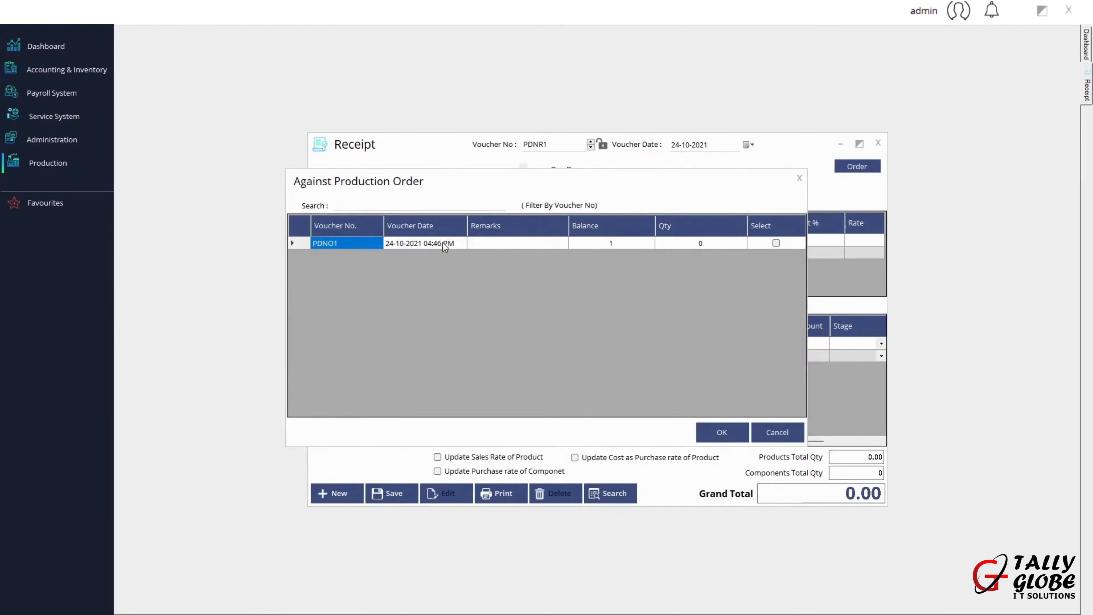
pyautogui.click(775, 244)
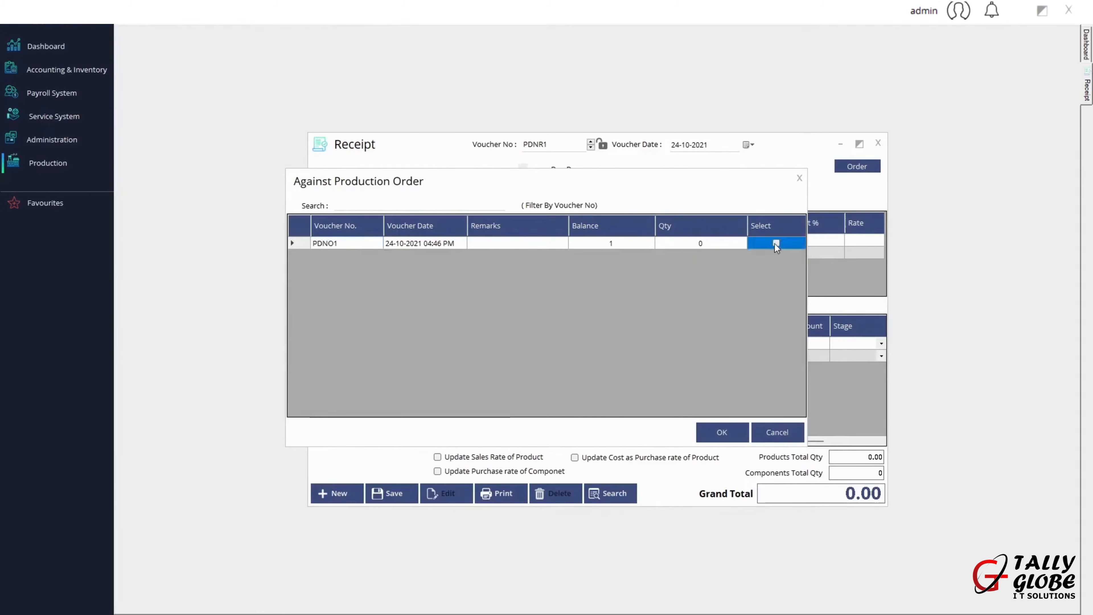
pyautogui.click(722, 429)
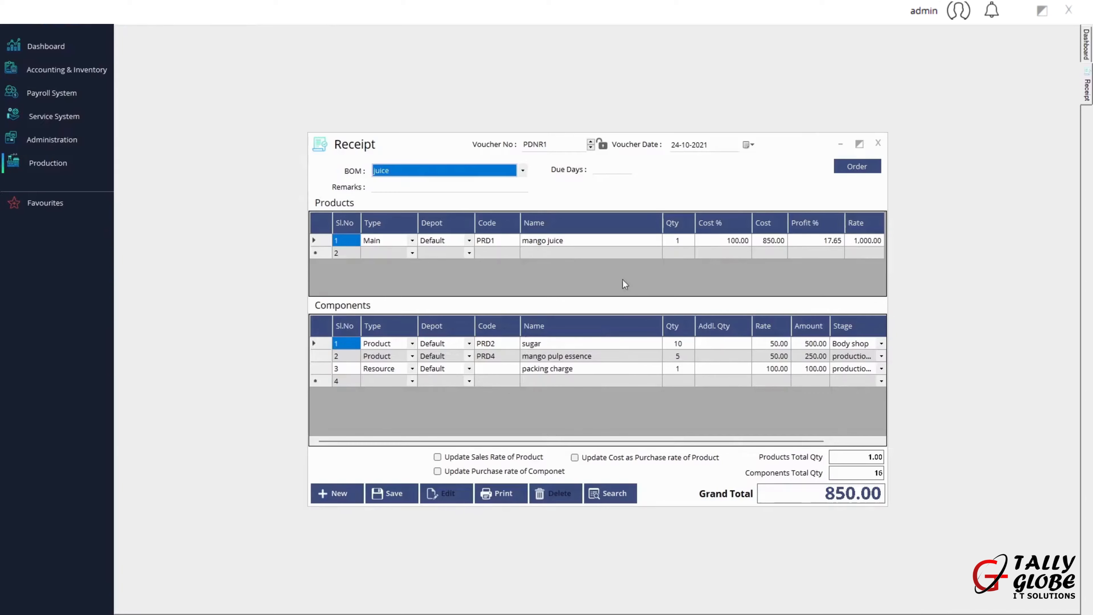
# - Enable updating the product's sales rate, save the production receipt and close its form
pyautogui.click(489, 459)
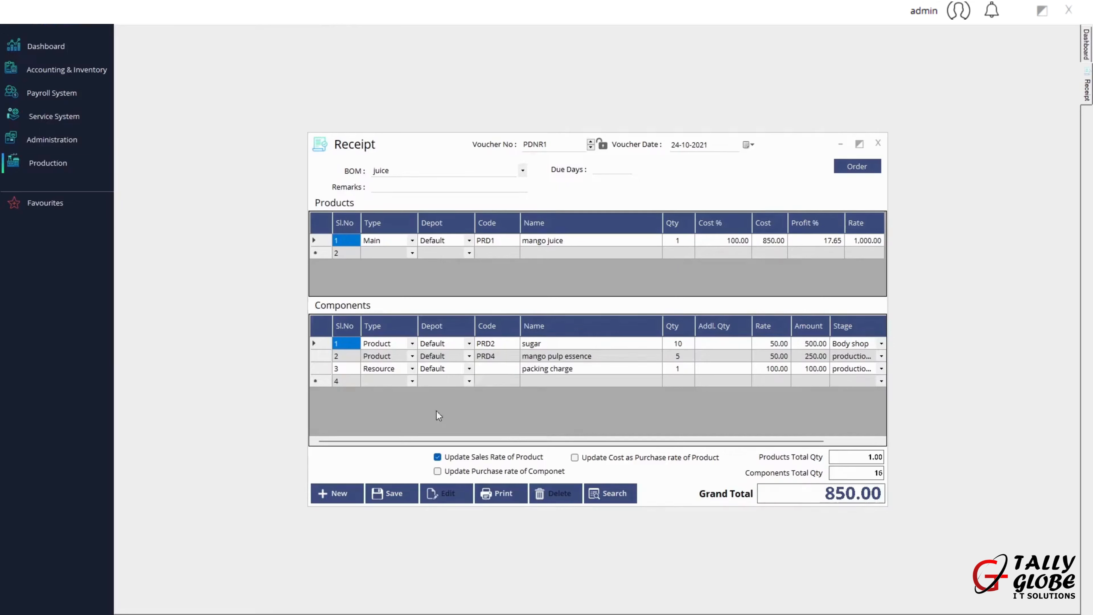
pyautogui.click(390, 494)
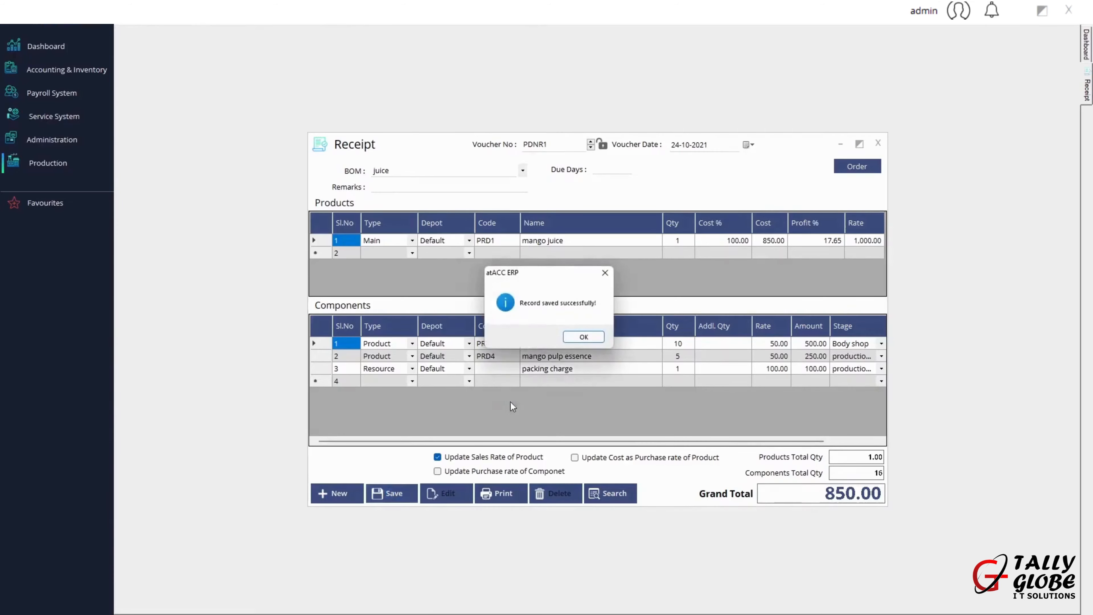
pyautogui.click(575, 338)
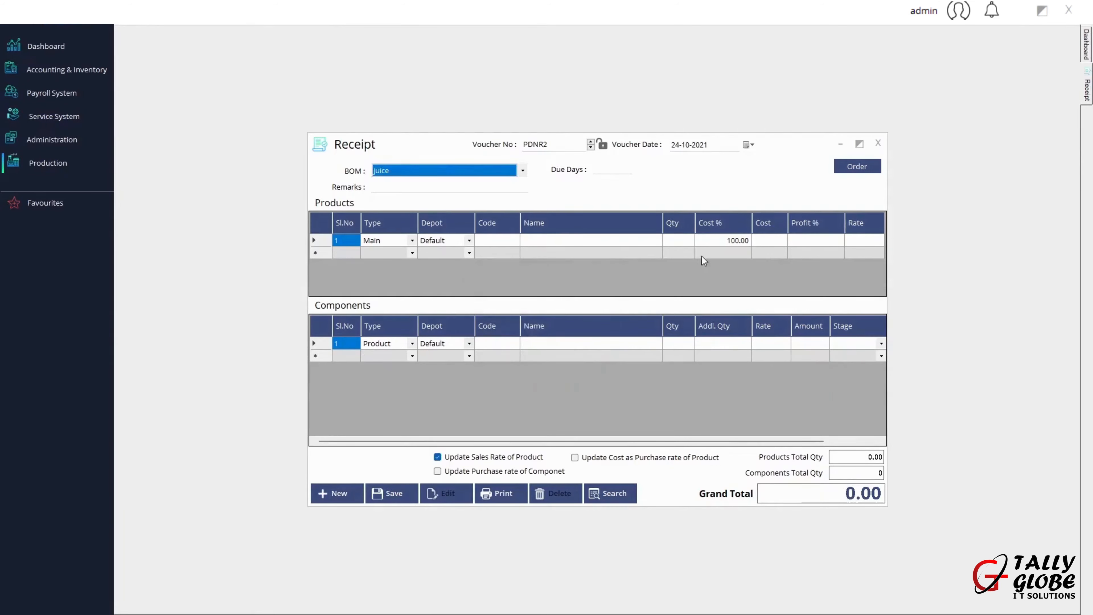
pyautogui.click(878, 144)
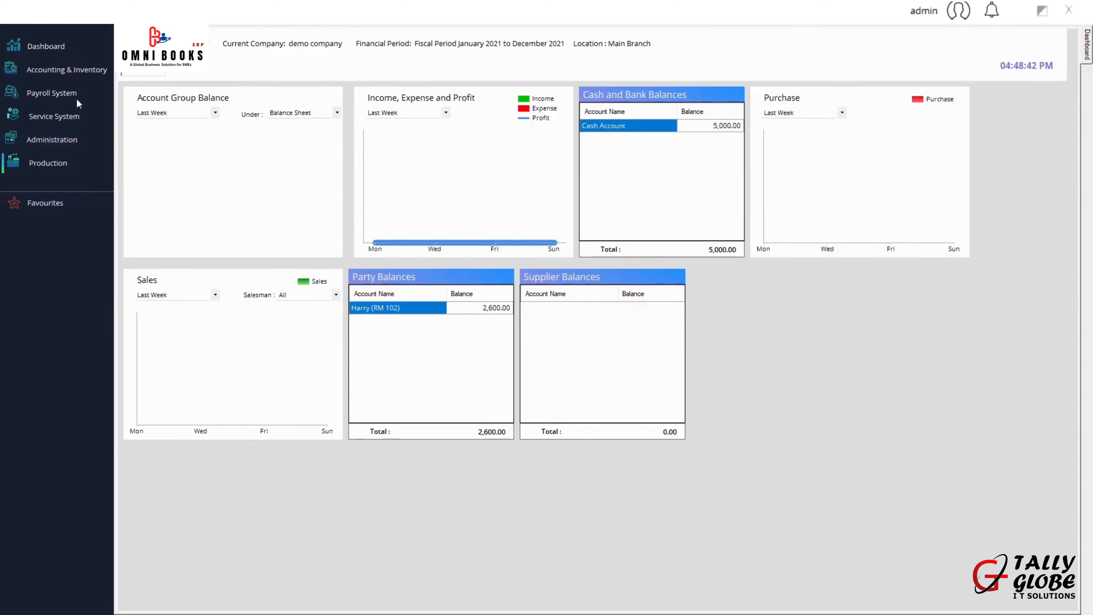
# - Preview the product-wise inventory stock list report for mango juice, and close both the preview and the report form
pyautogui.click(86, 70)
pyautogui.moveTo(177, 117)
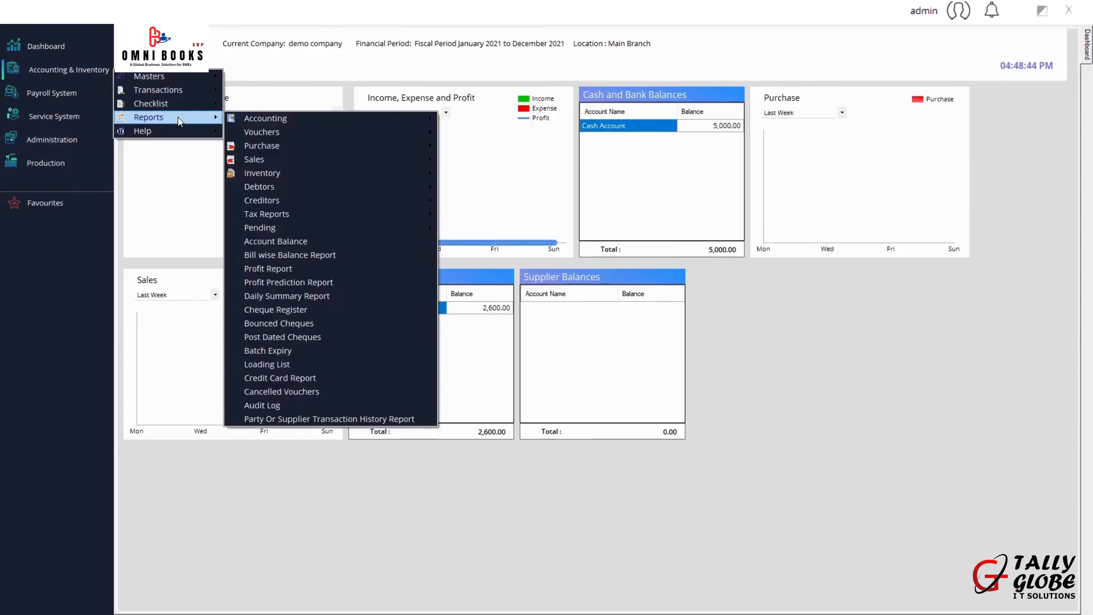
pyautogui.moveTo(287, 205)
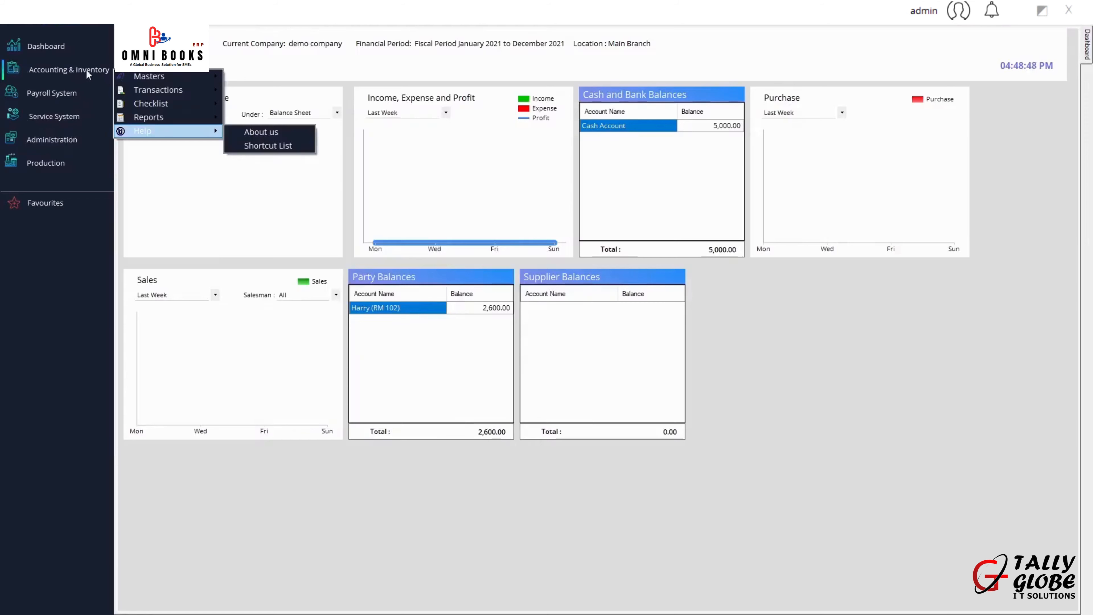
pyautogui.moveTo(404, 172)
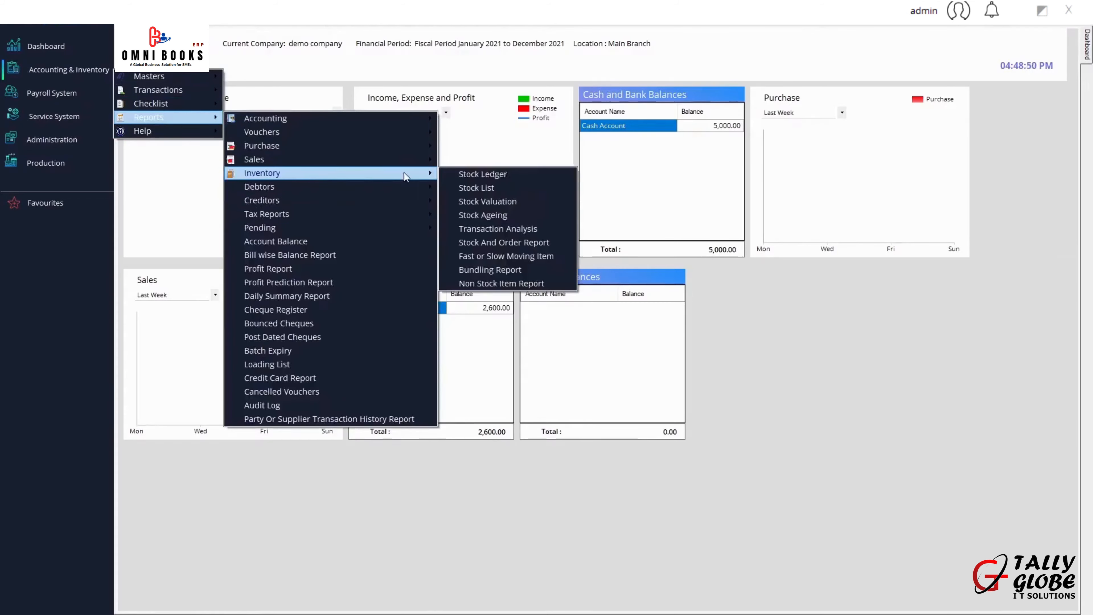
pyautogui.click(499, 184)
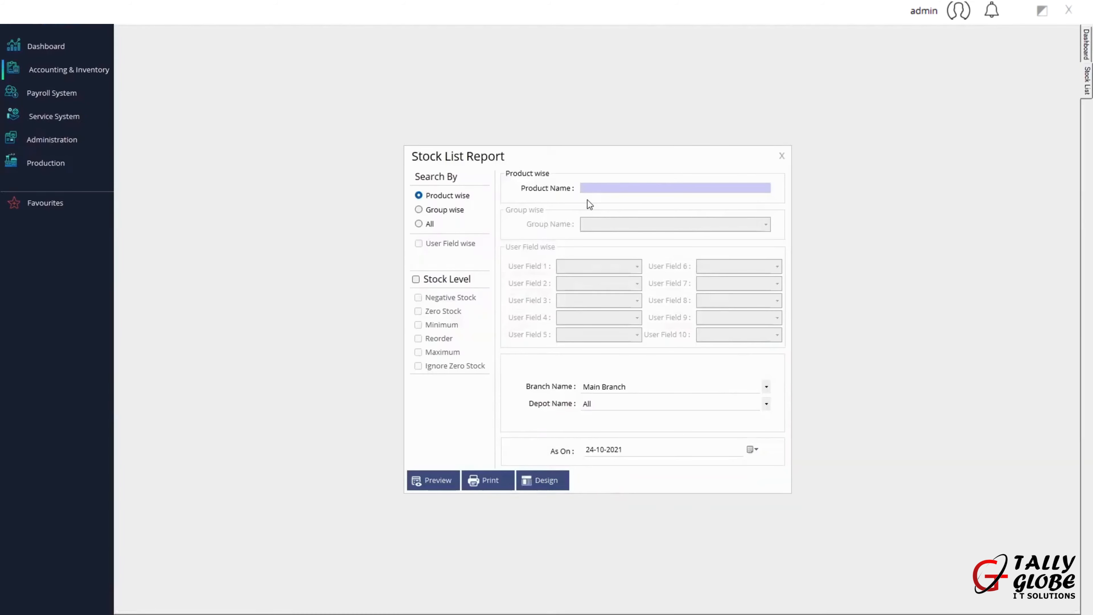
pyautogui.write('man')
pyautogui.press('Return')
pyautogui.click(452, 479)
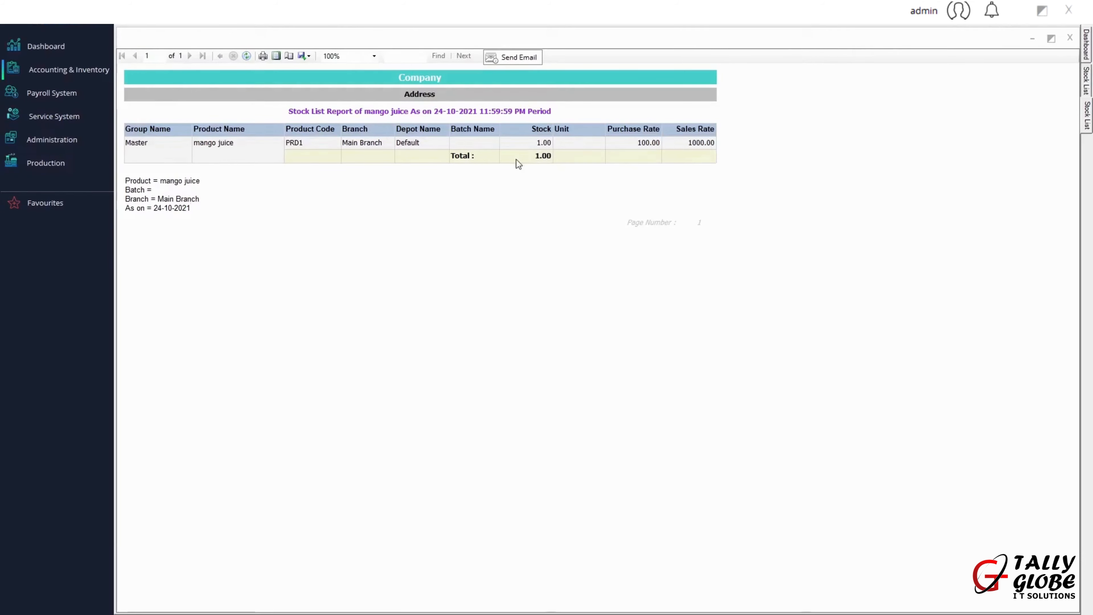
pyautogui.click(1070, 38)
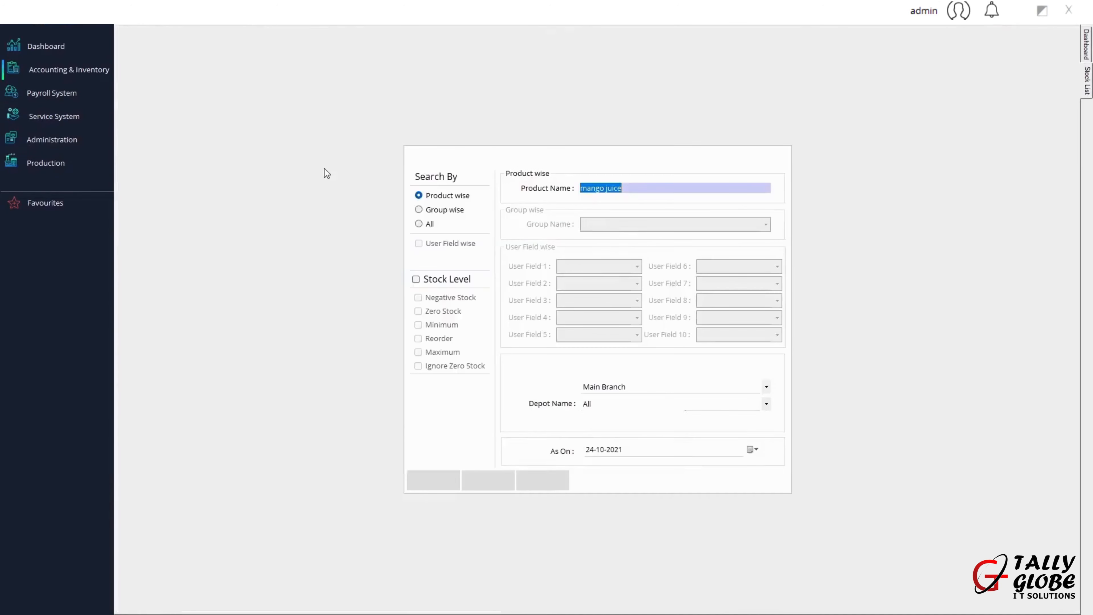
pyautogui.click(782, 158)
# - Preview the production bill of materials report for main products and again for all types, closing each preview
pyautogui.click(58, 162)
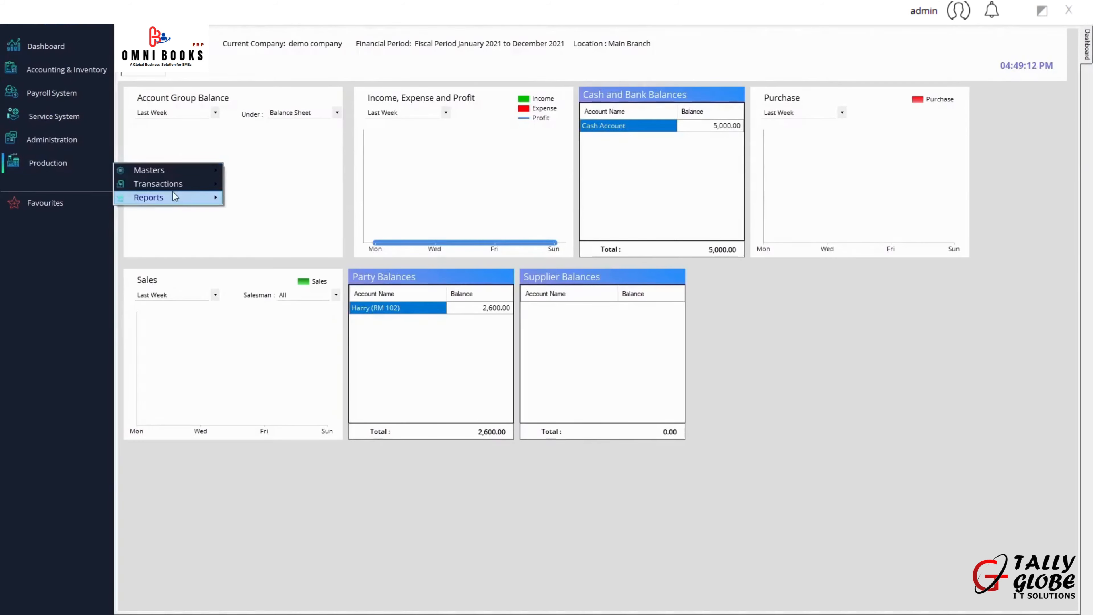
pyautogui.moveTo(181, 200)
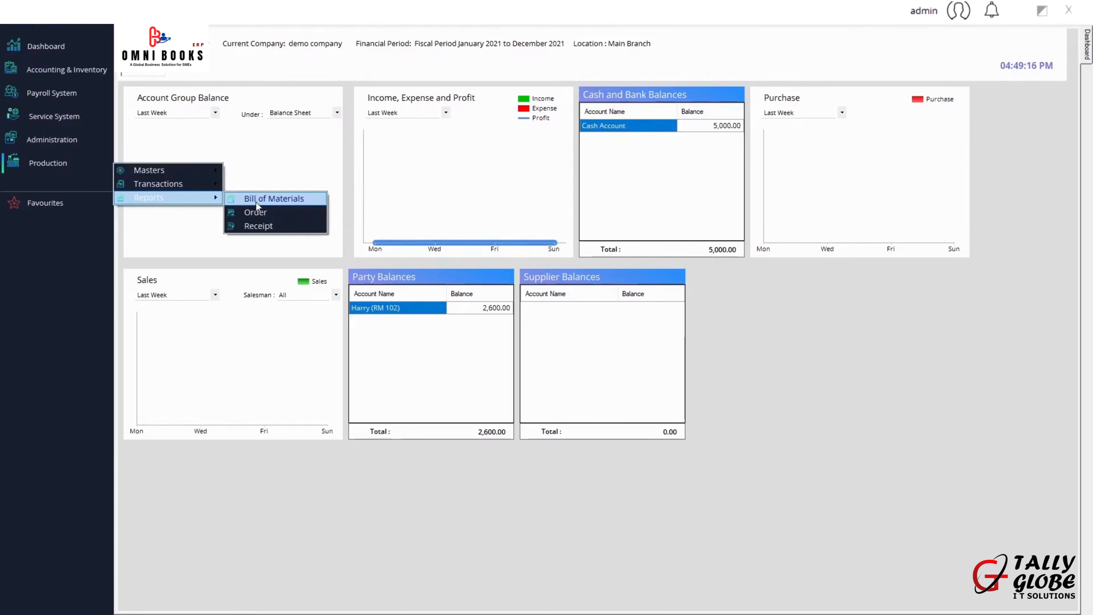
pyautogui.click(265, 200)
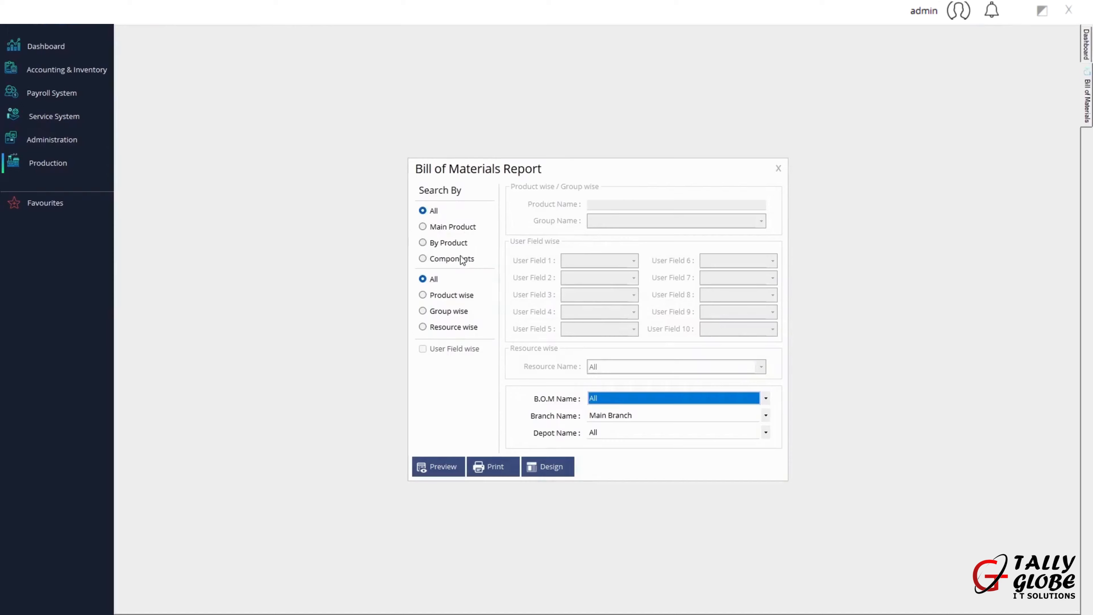
pyautogui.click(440, 230)
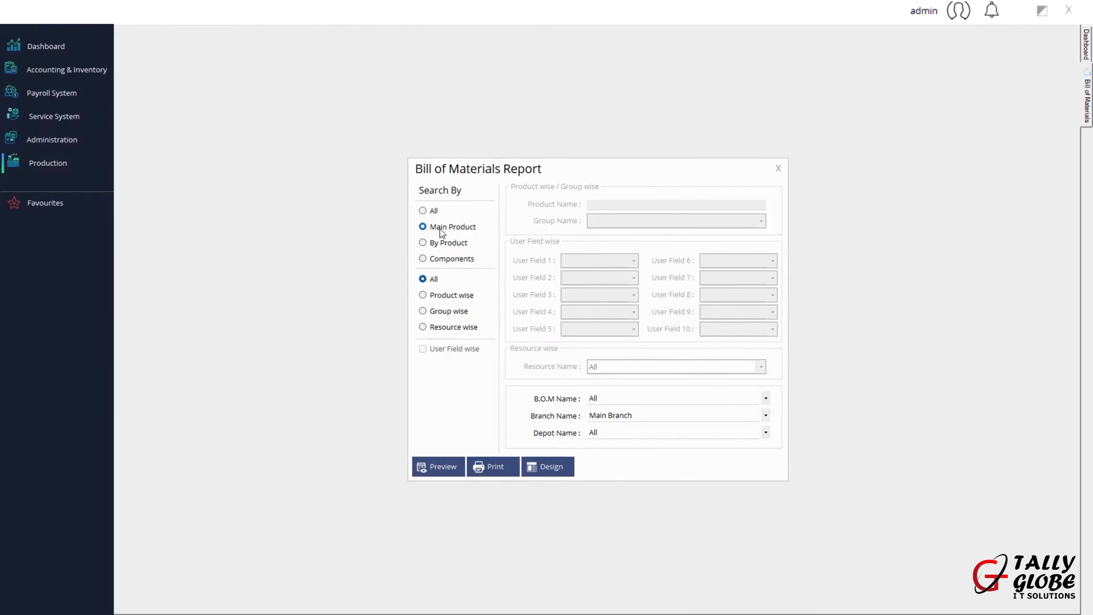
pyautogui.click(436, 468)
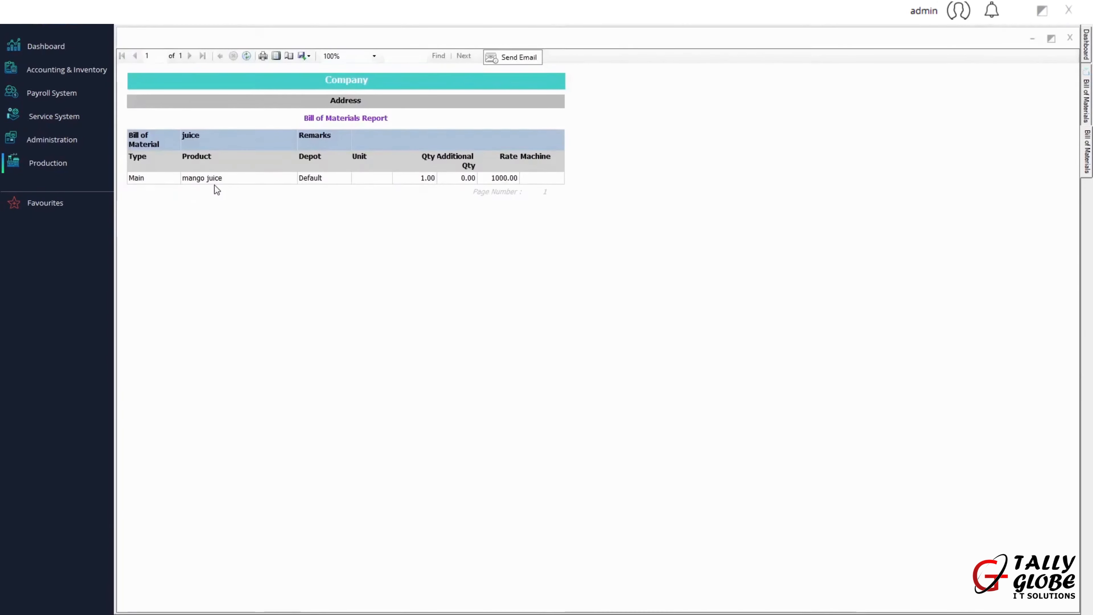
pyautogui.click(1070, 38)
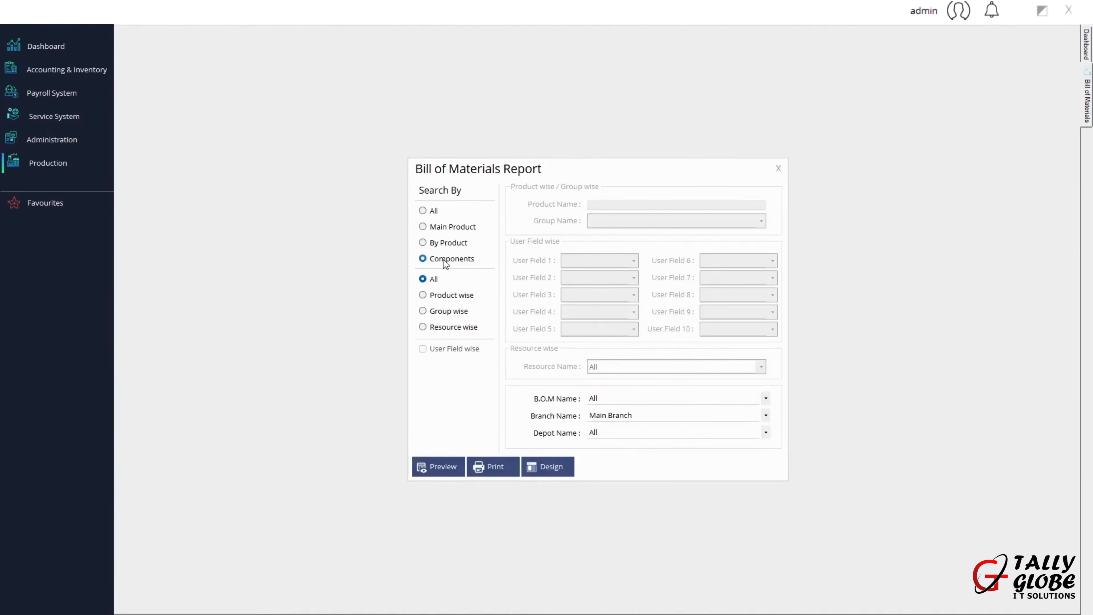
pyautogui.click(434, 212)
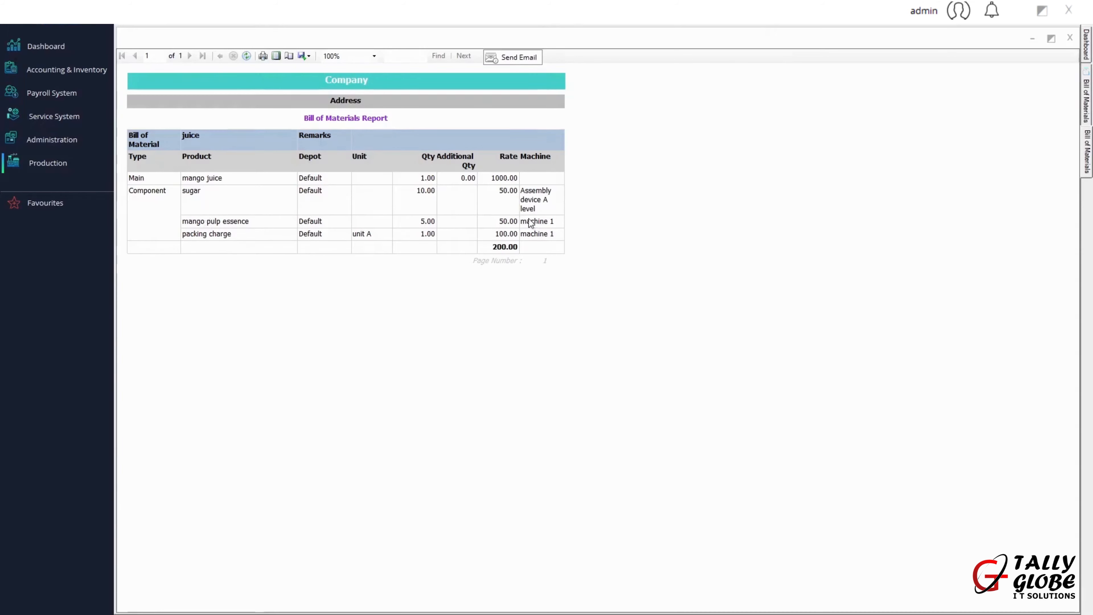
pyautogui.click(1070, 38)
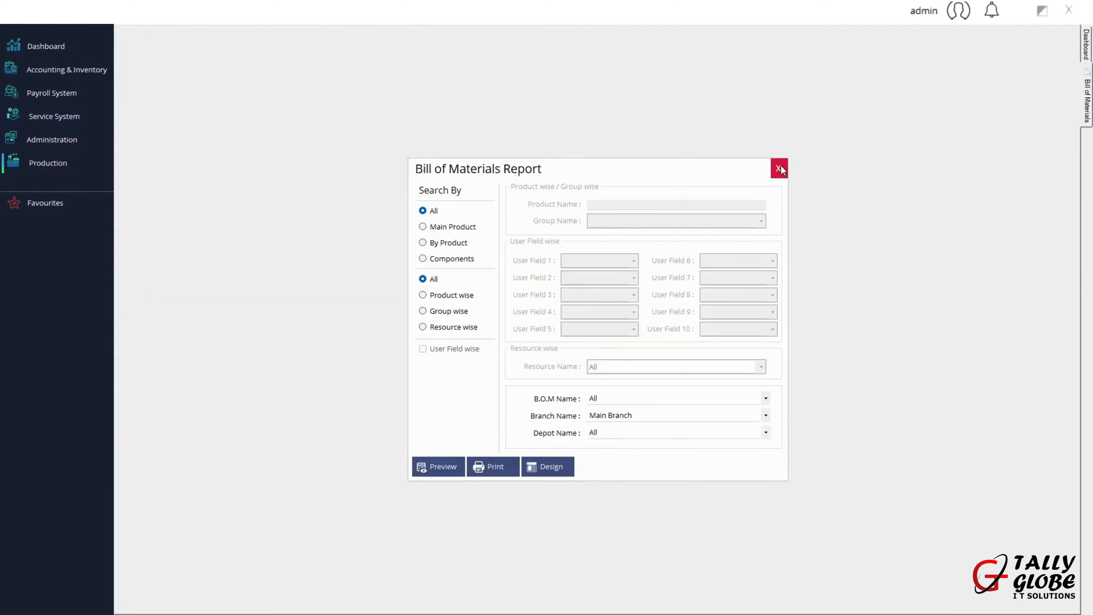
# - Look at the product-wise filter of the bill of materials report and switch it to group wise with group Master
pyautogui.click(451, 298)
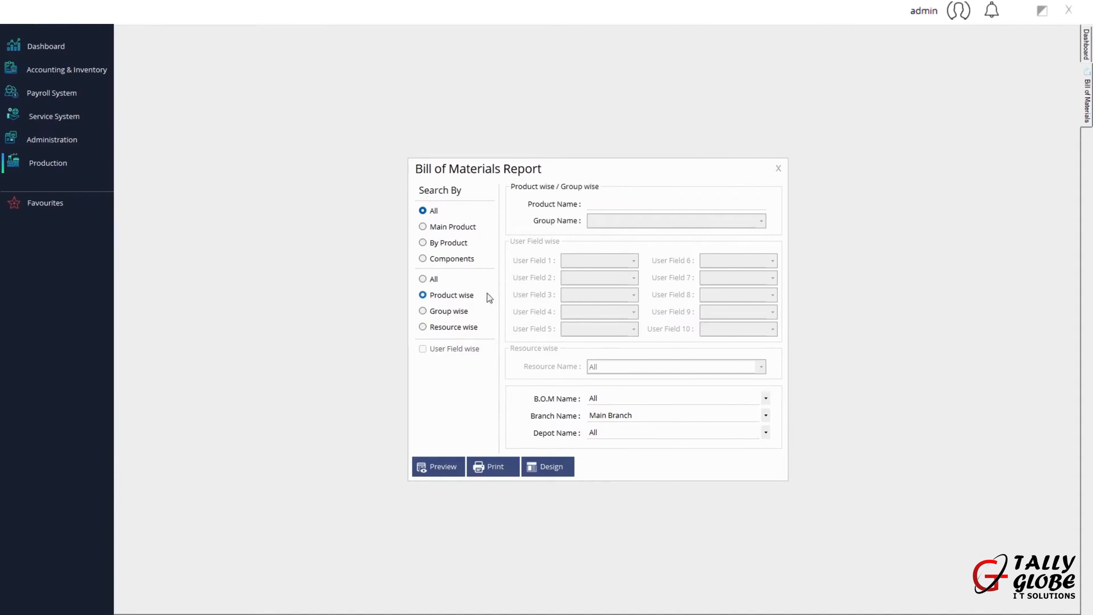
pyautogui.click(600, 203)
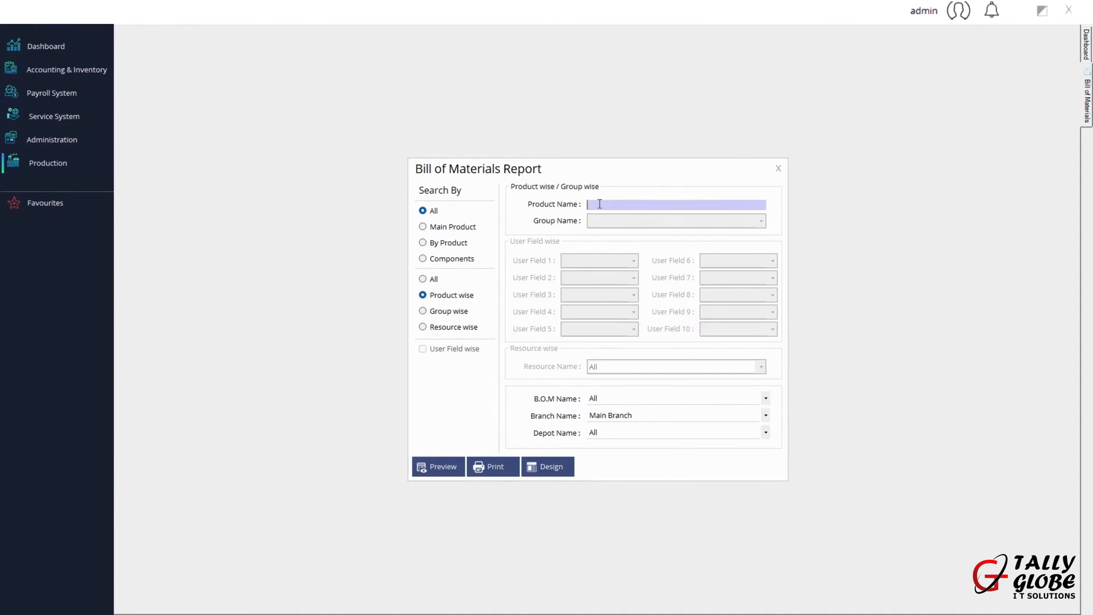
pyautogui.click(457, 310)
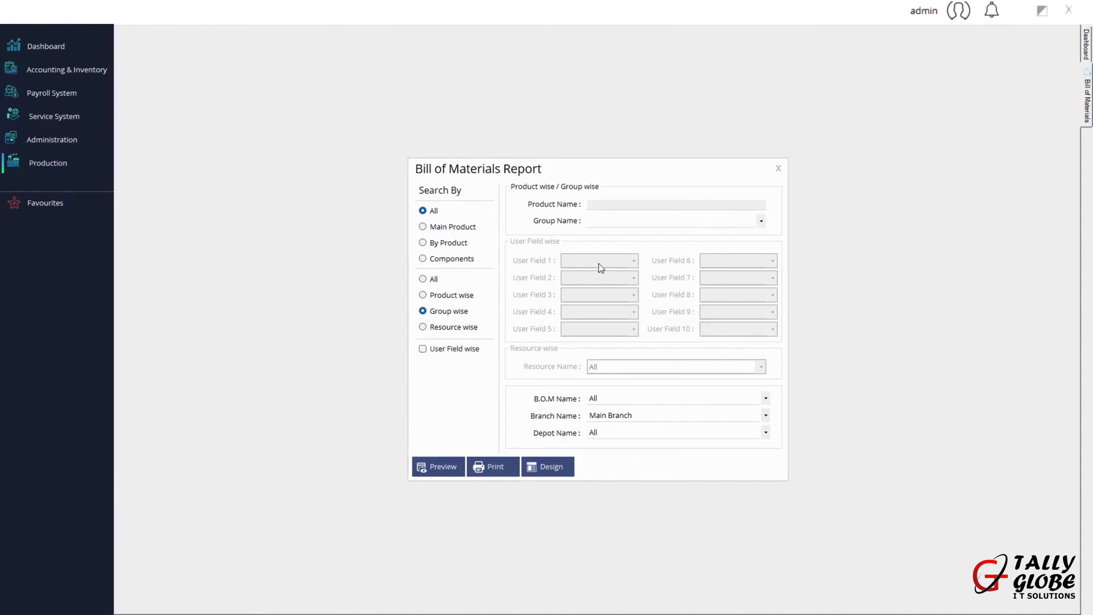
pyautogui.click(659, 221)
pyautogui.click(640, 236)
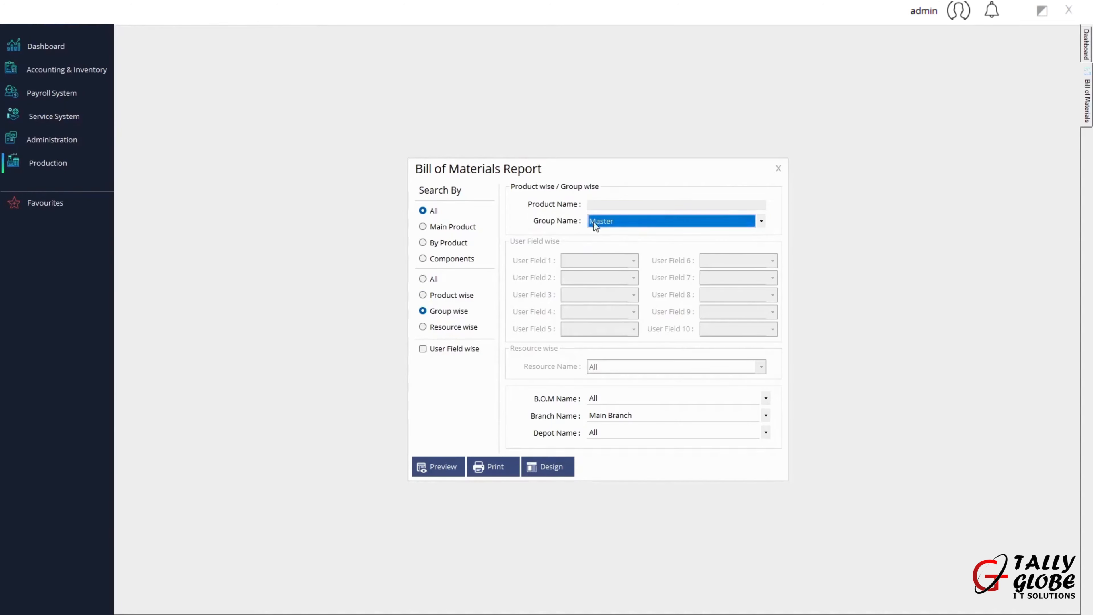
# - Switch the bill of materials report to resource wise for all resources, choose the juice B.O.M, and close the form
pyautogui.click(468, 328)
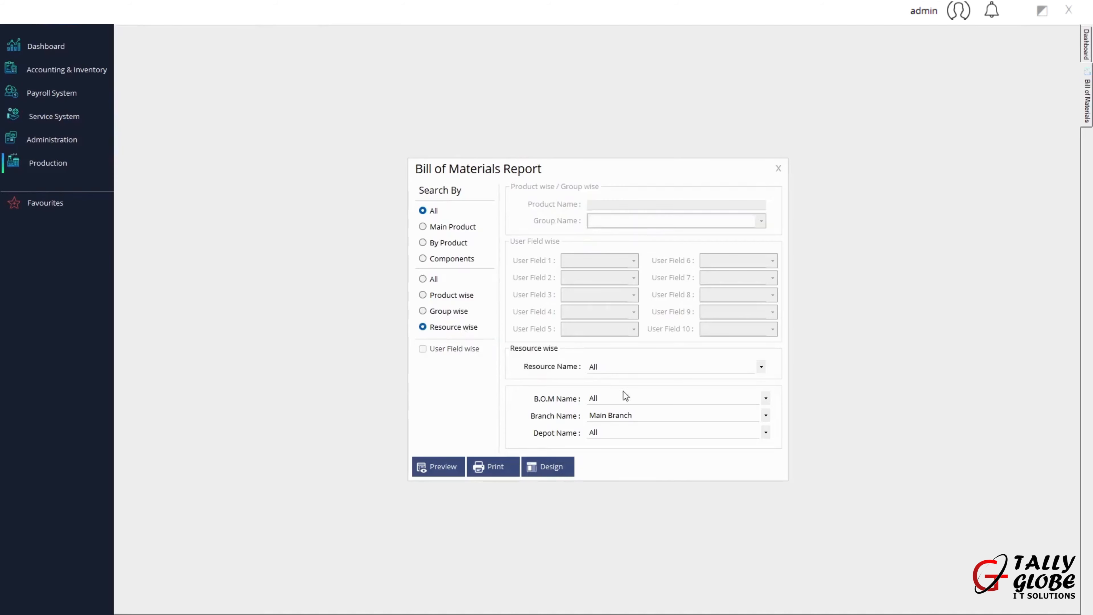
pyautogui.click(616, 368)
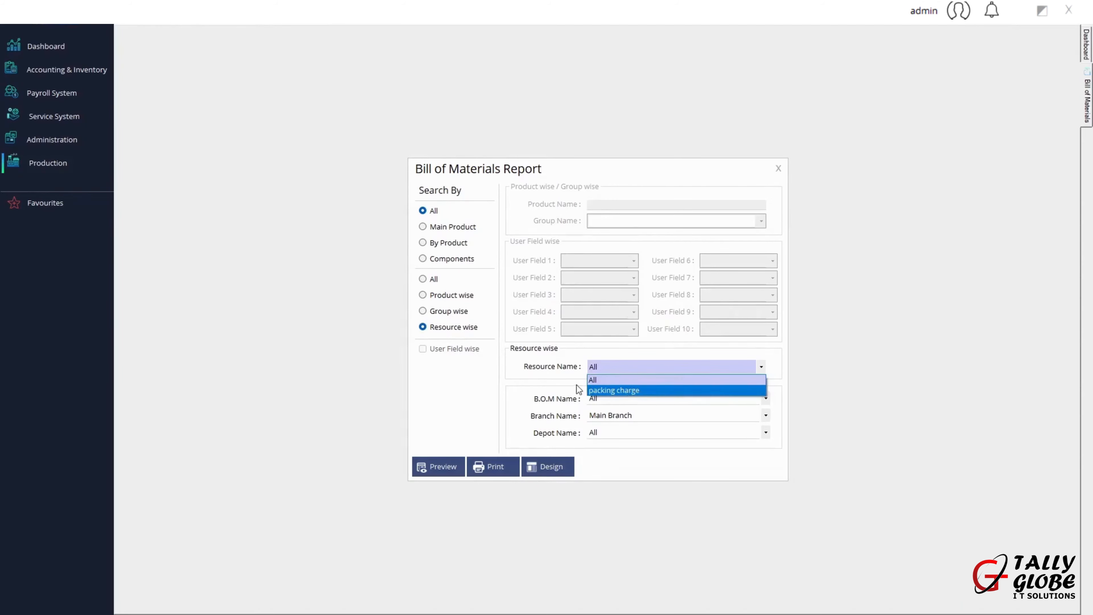
pyautogui.click(571, 373)
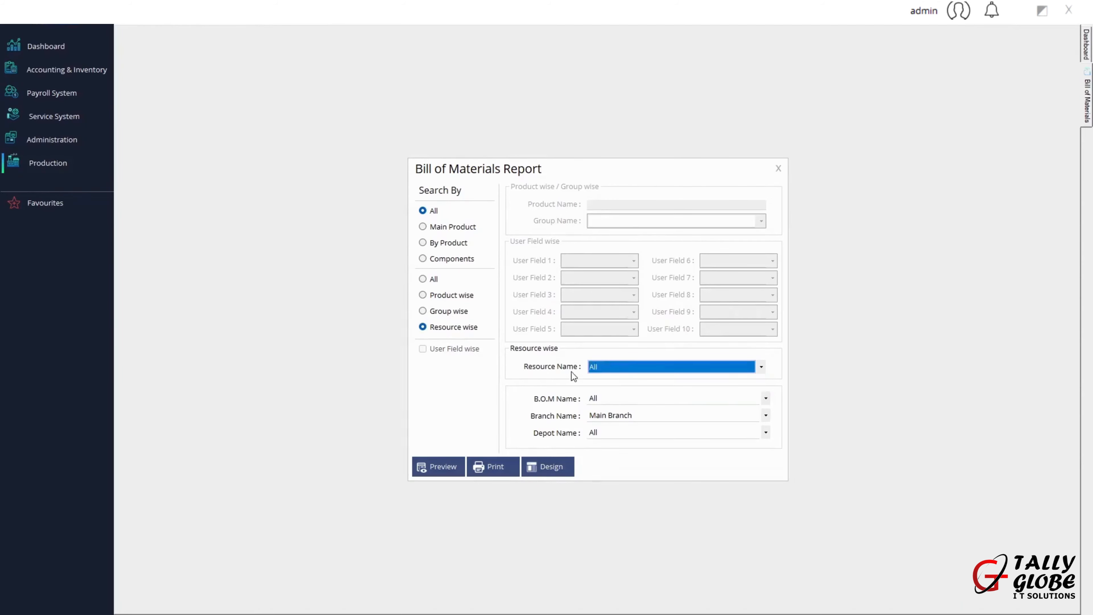
pyautogui.click(607, 397)
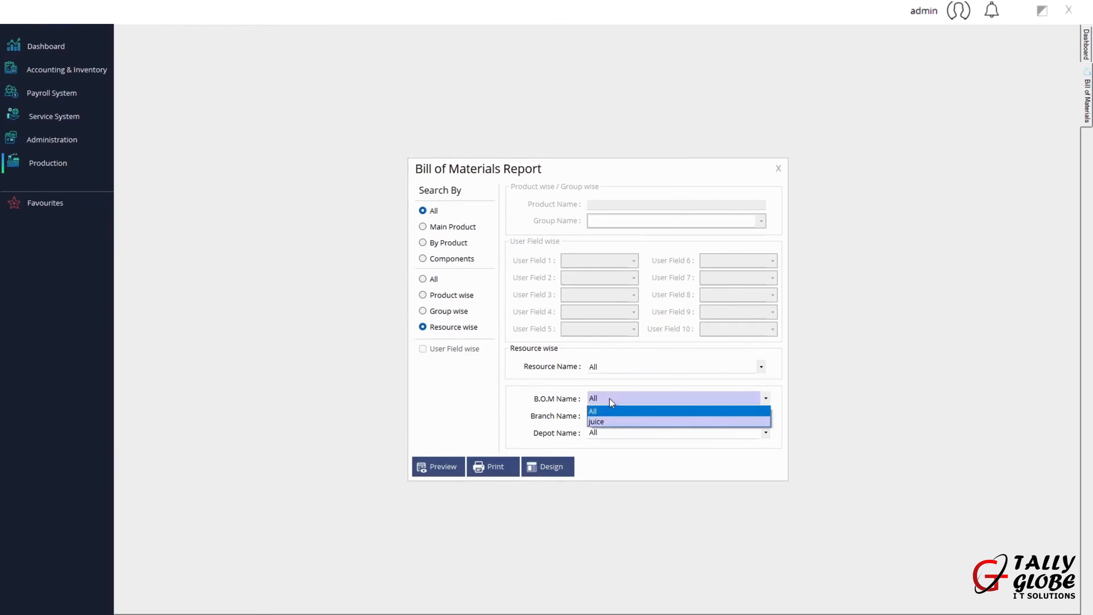
pyautogui.click(608, 421)
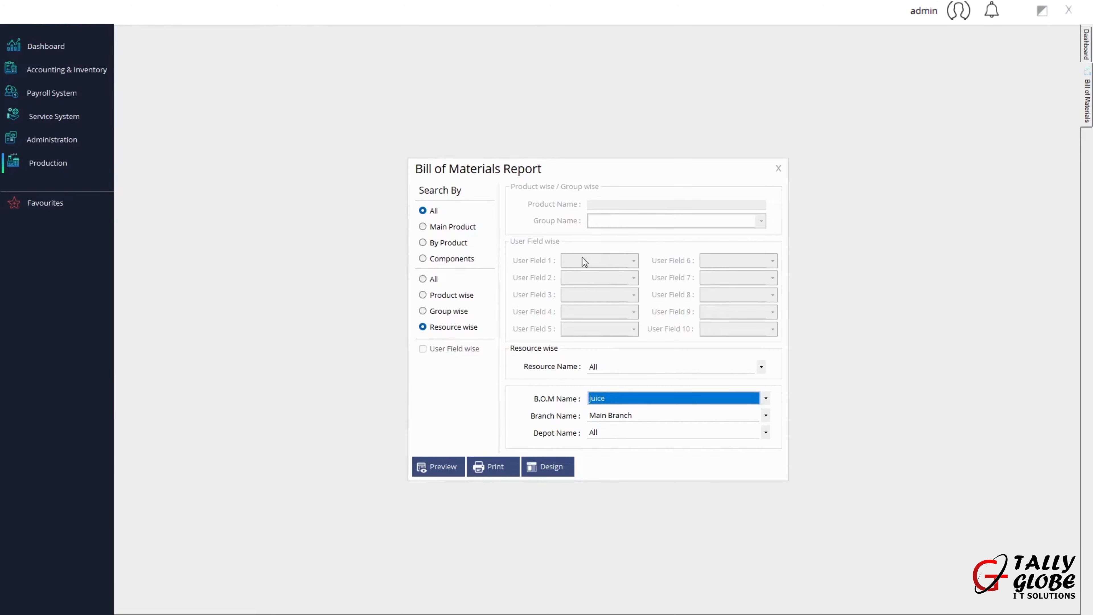
pyautogui.click(778, 169)
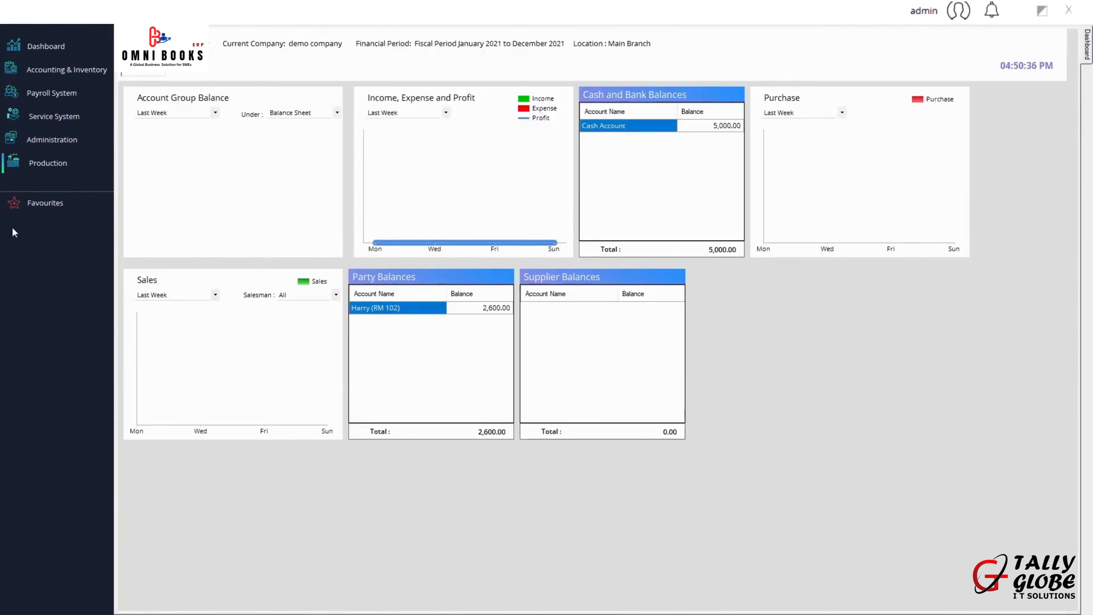
# - Open the production order report form and keep its format at voucher wise after trying product wise
pyautogui.click(73, 164)
pyautogui.moveTo(150, 202)
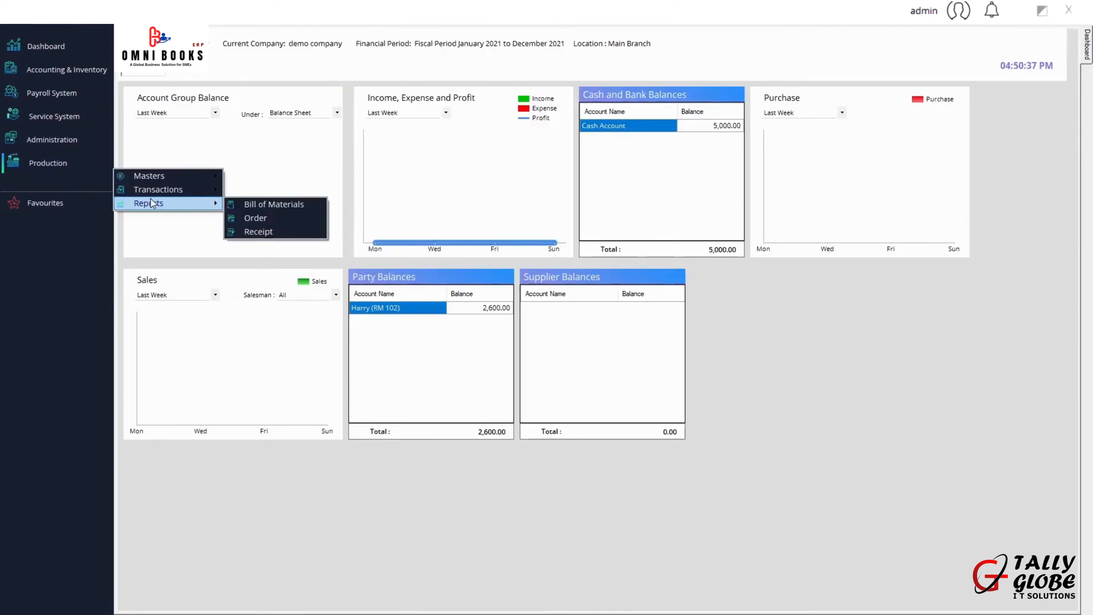
pyautogui.click(266, 218)
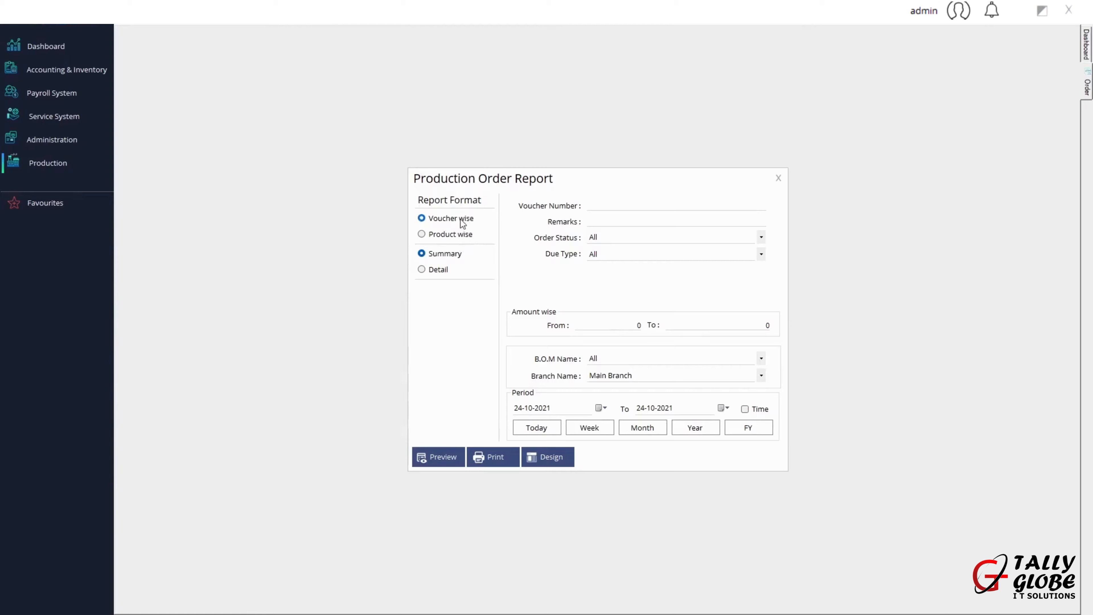
pyautogui.click(454, 236)
pyautogui.click(456, 219)
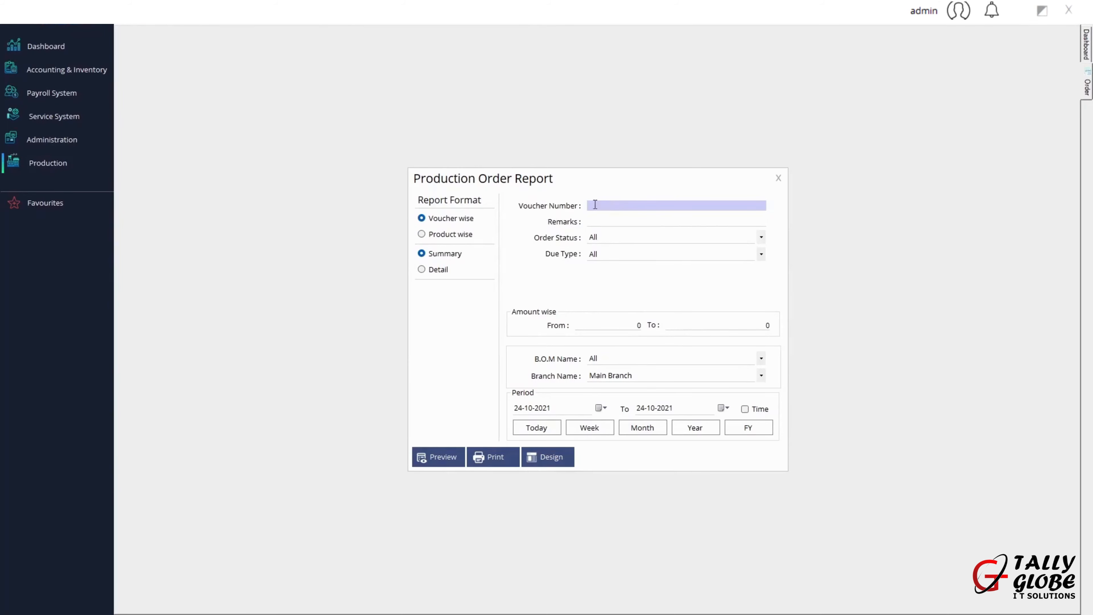
# - Examine the production order report's remarks, order status, due type and amount range filters, keeping order status and due type at All
pyautogui.click(599, 222)
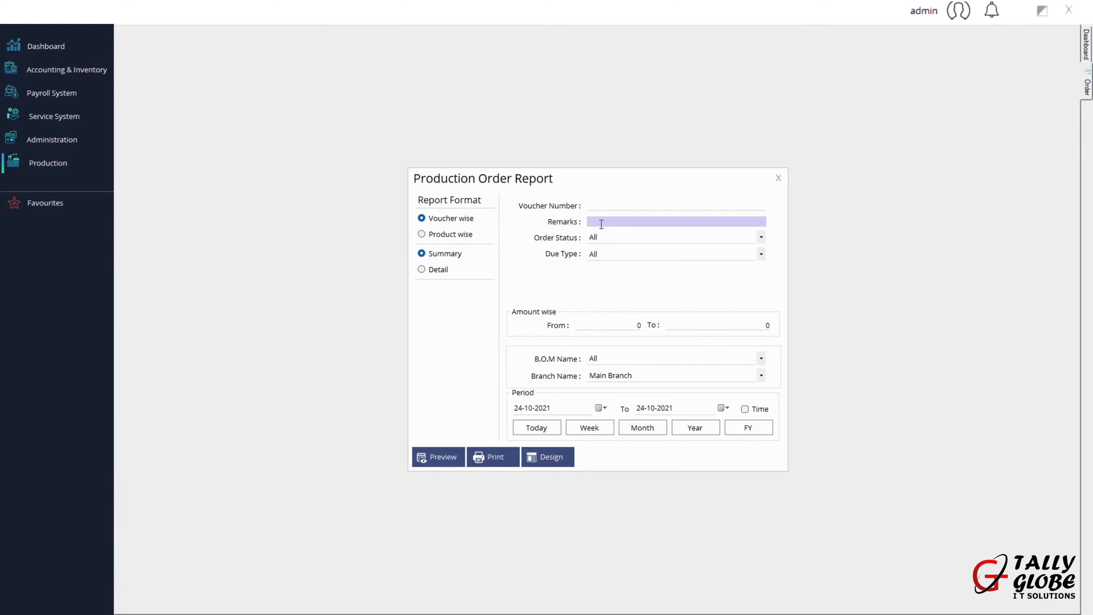
pyautogui.click(611, 236)
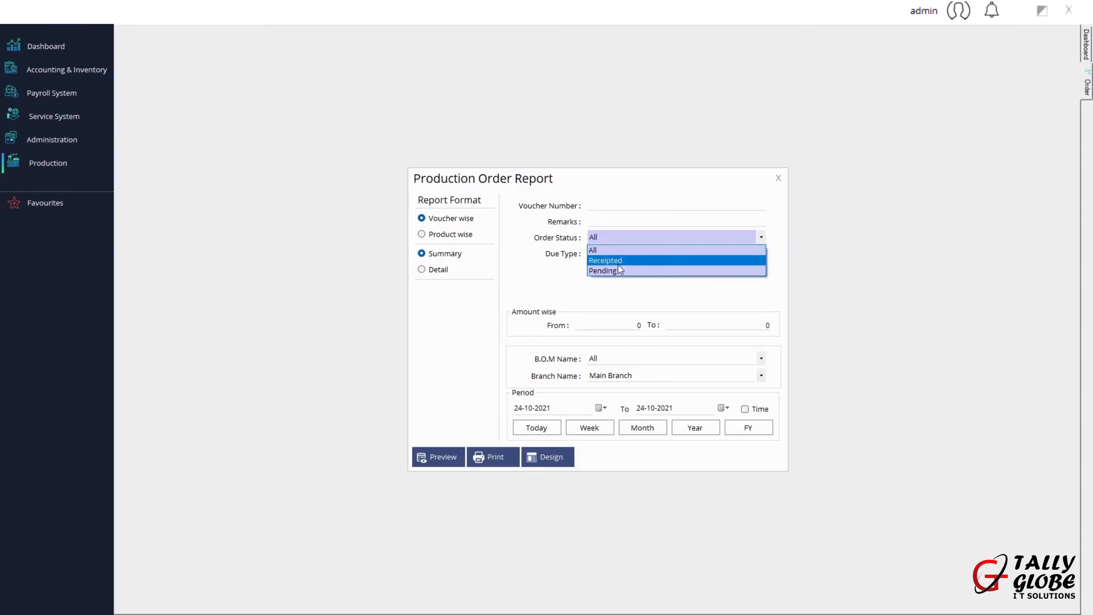
pyautogui.click(612, 249)
pyautogui.click(606, 256)
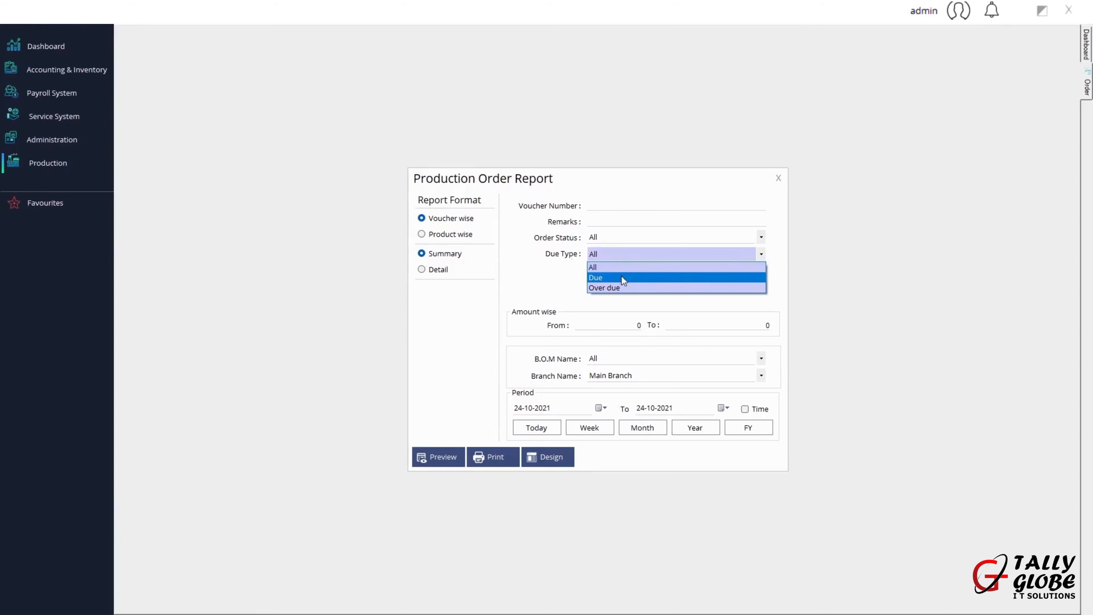
pyautogui.click(605, 265)
pyautogui.click(608, 324)
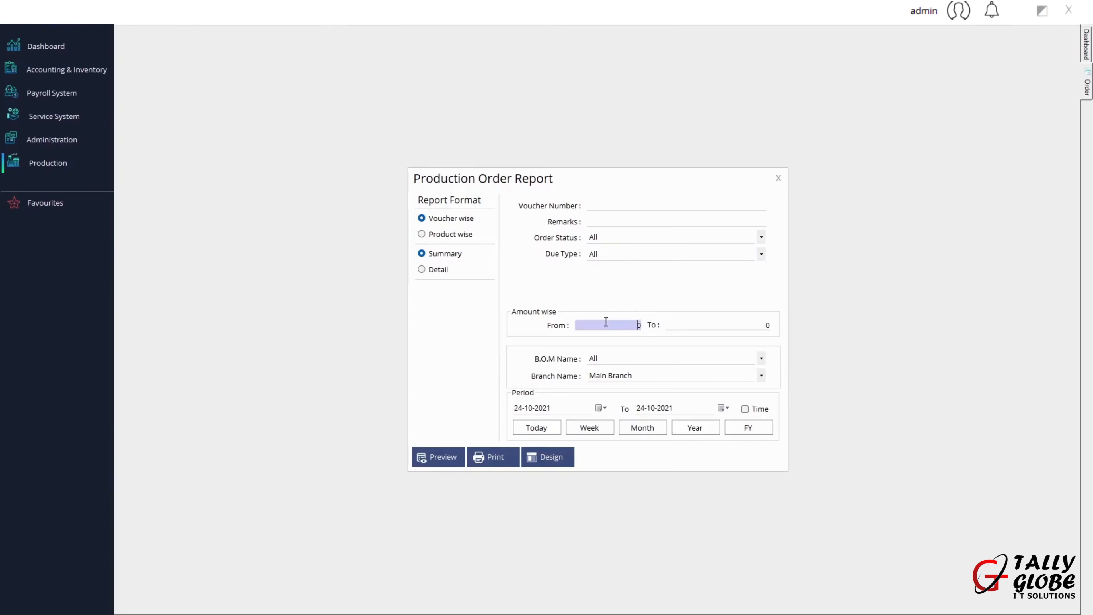
pyautogui.click(749, 329)
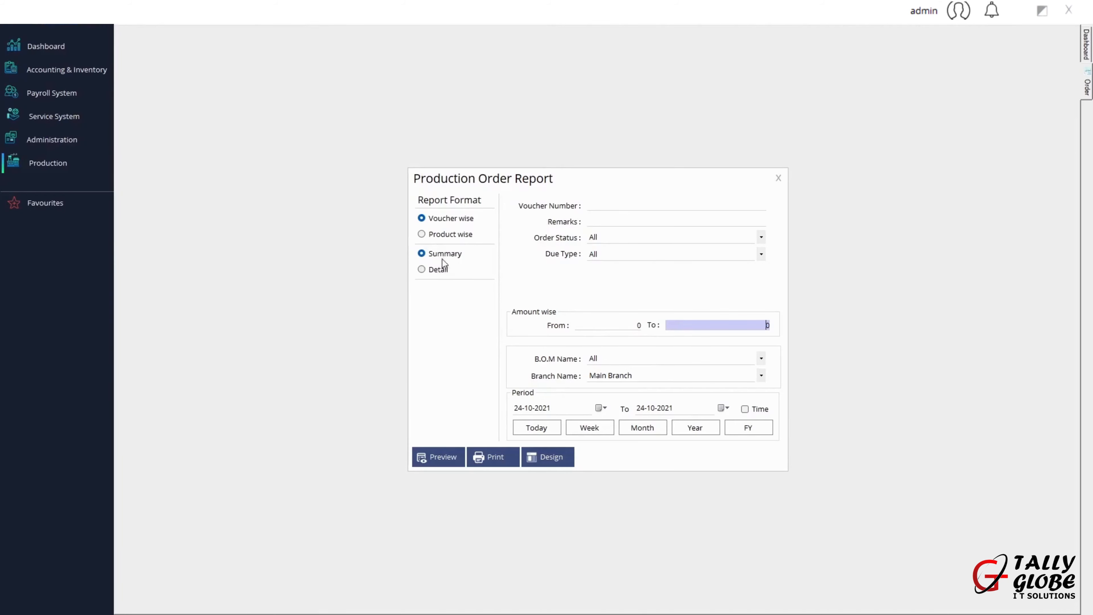
# - Preview the voucher-wise production order report in Detail format and close the preview
pyautogui.click(437, 270)
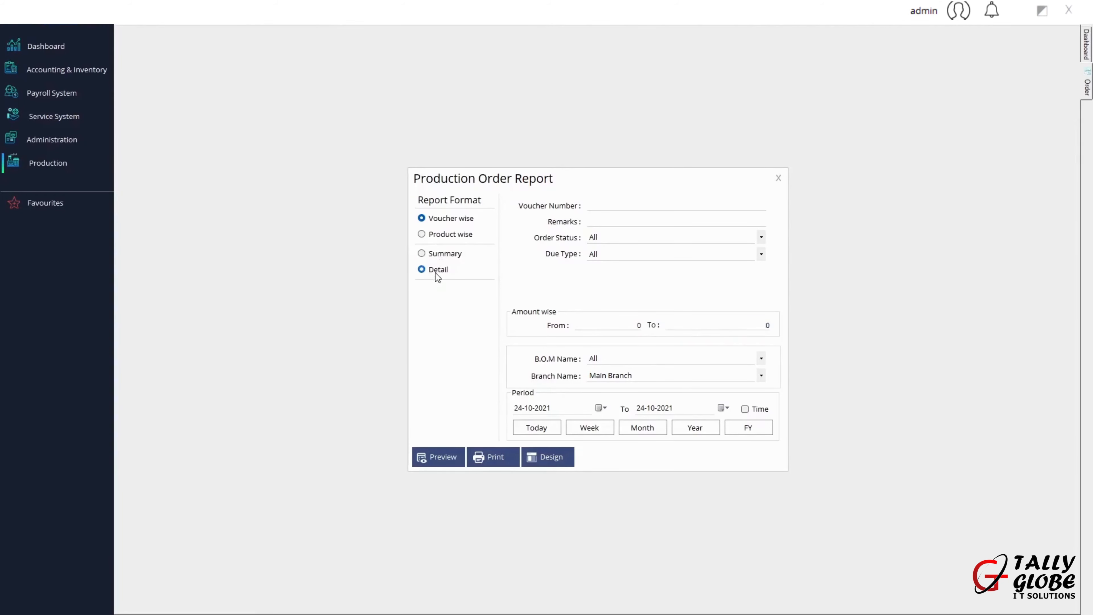
pyautogui.click(439, 457)
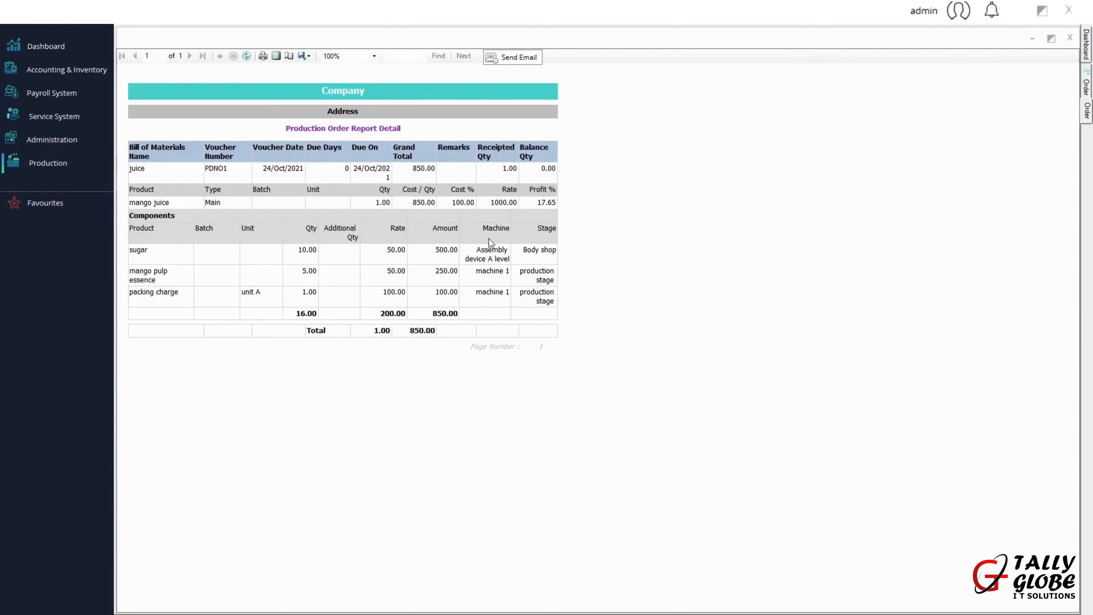
pyautogui.click(1069, 38)
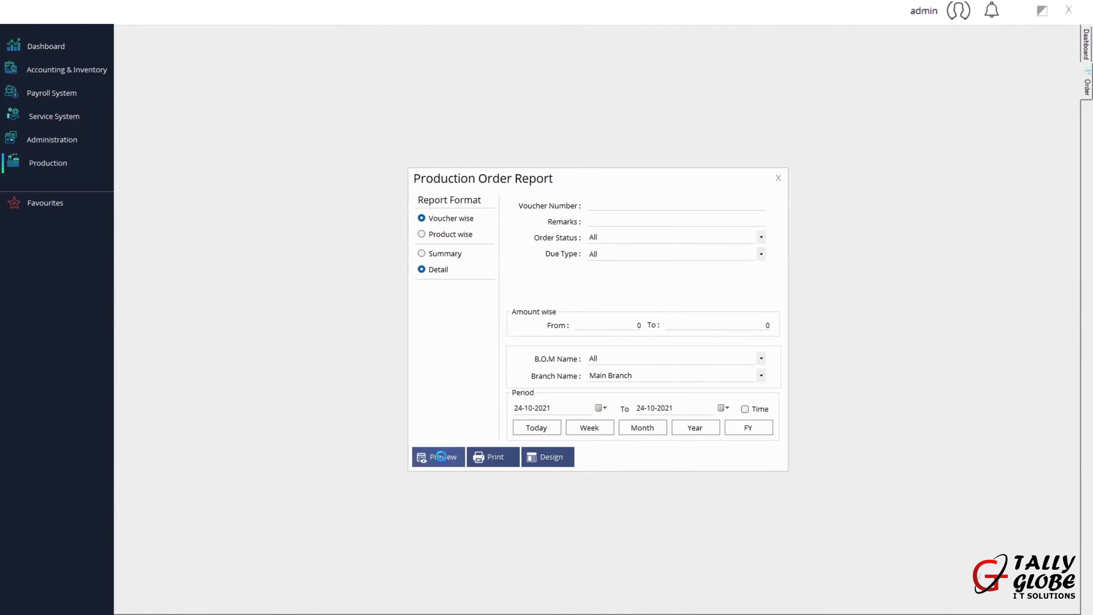
# - Review the product and component lines in the detailed production order report preview, and close it
pyautogui.click(439, 456)
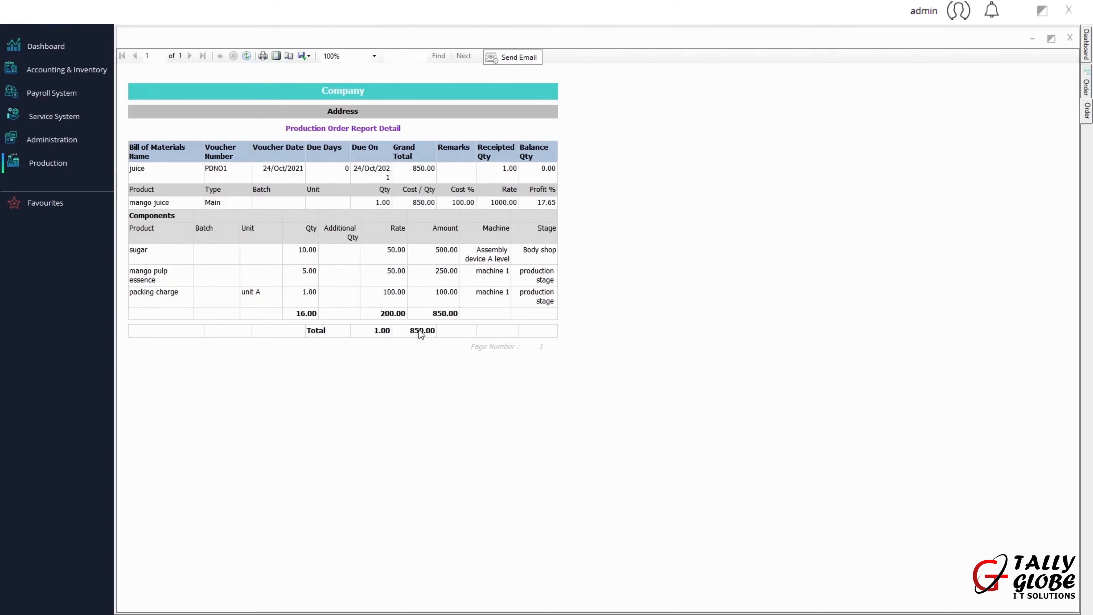
pyautogui.click(1070, 38)
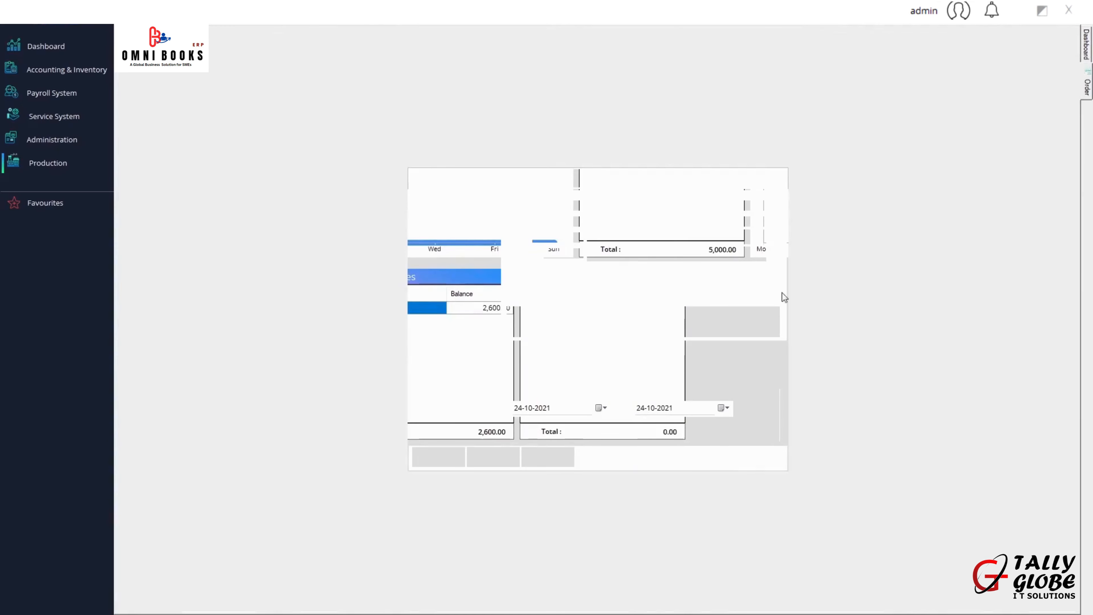
# - Switch the production order report to product wise for components, go through the product, group and resource wise filters, and close the form
pyautogui.click(454, 230)
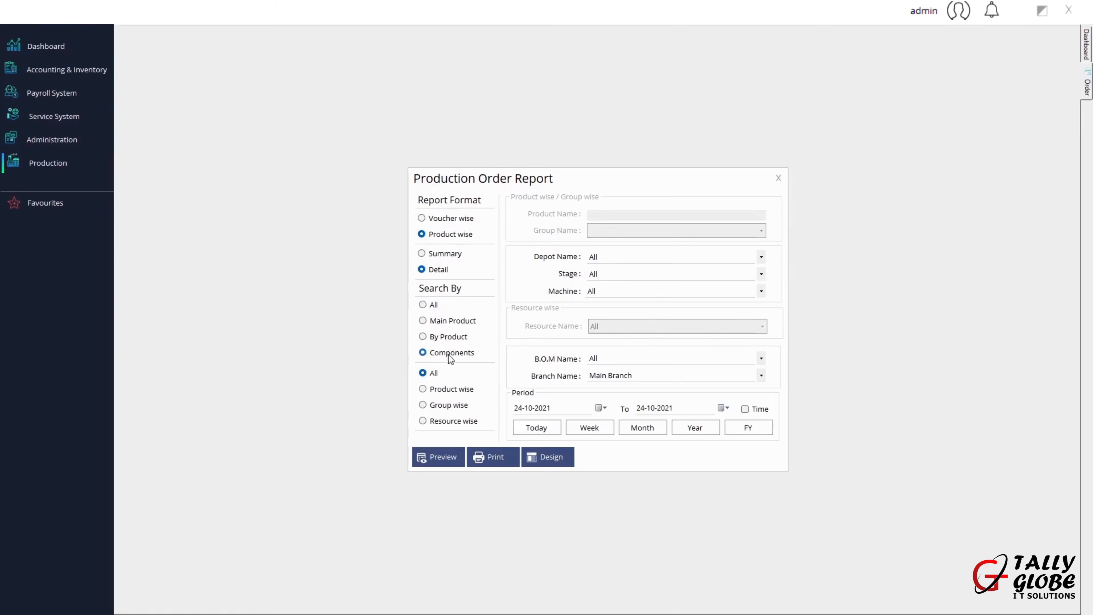
pyautogui.click(450, 391)
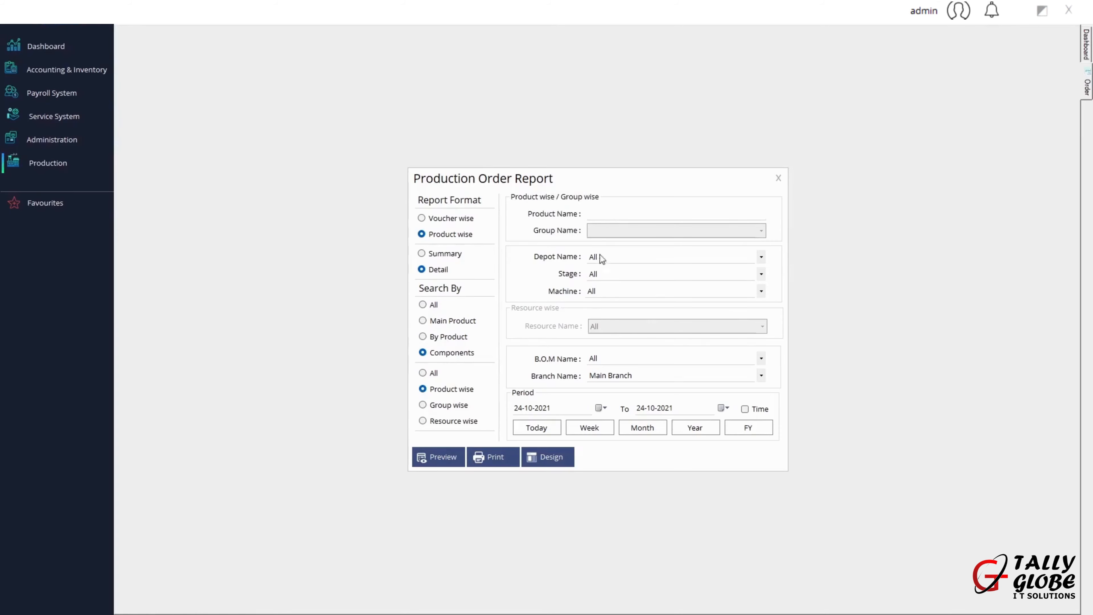
pyautogui.click(455, 406)
pyautogui.click(453, 422)
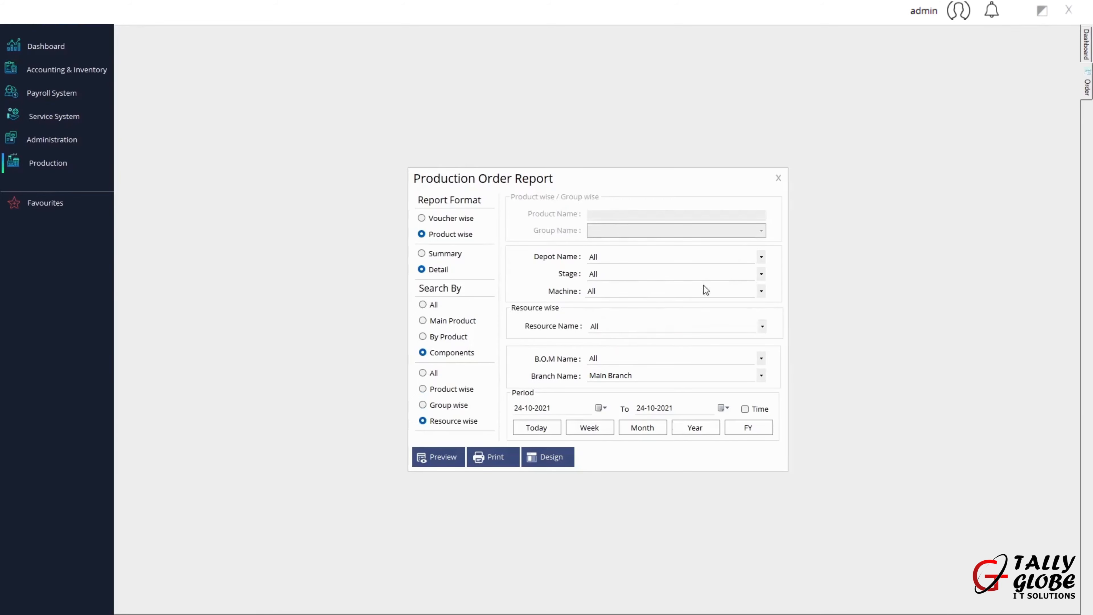
pyautogui.click(777, 179)
# - Open the production receipt report form and go through its voucher number, order number, remarks and amount range filters
pyautogui.click(65, 164)
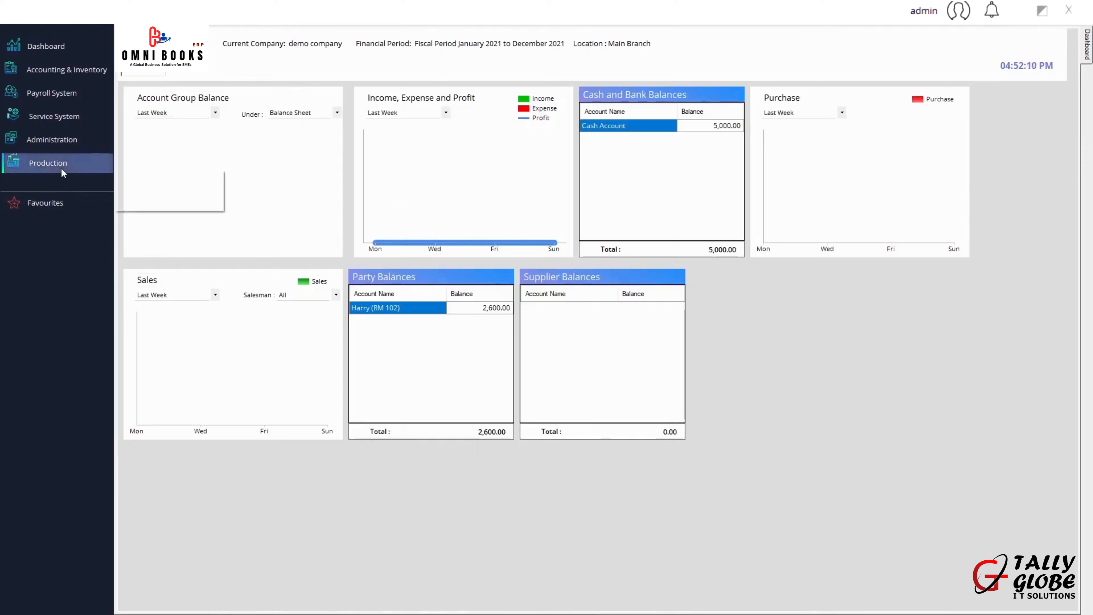
pyautogui.moveTo(172, 203)
pyautogui.click(259, 231)
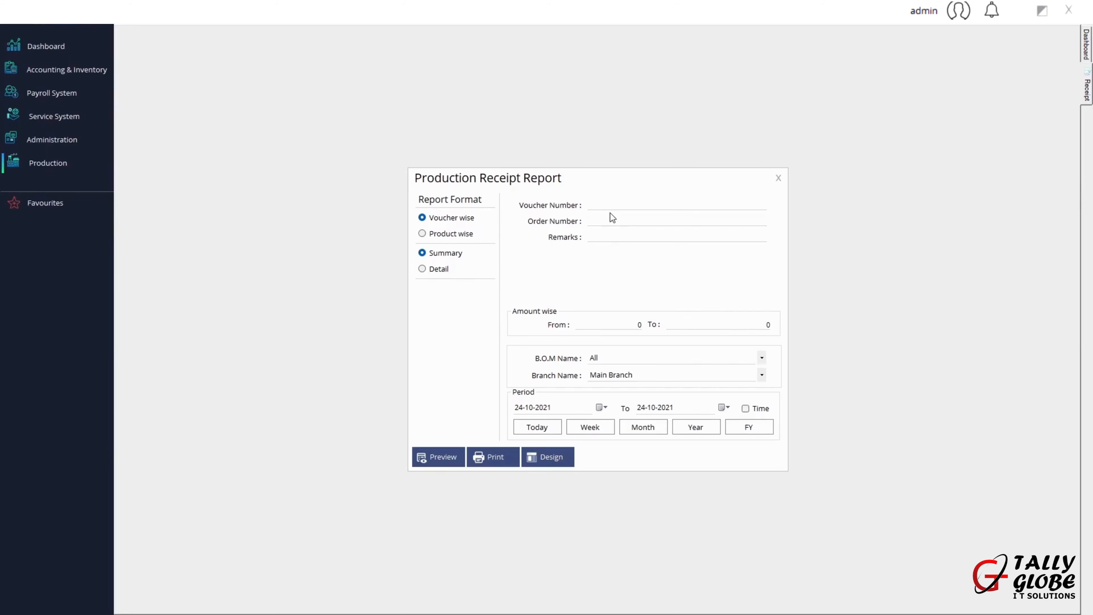
pyautogui.click(603, 206)
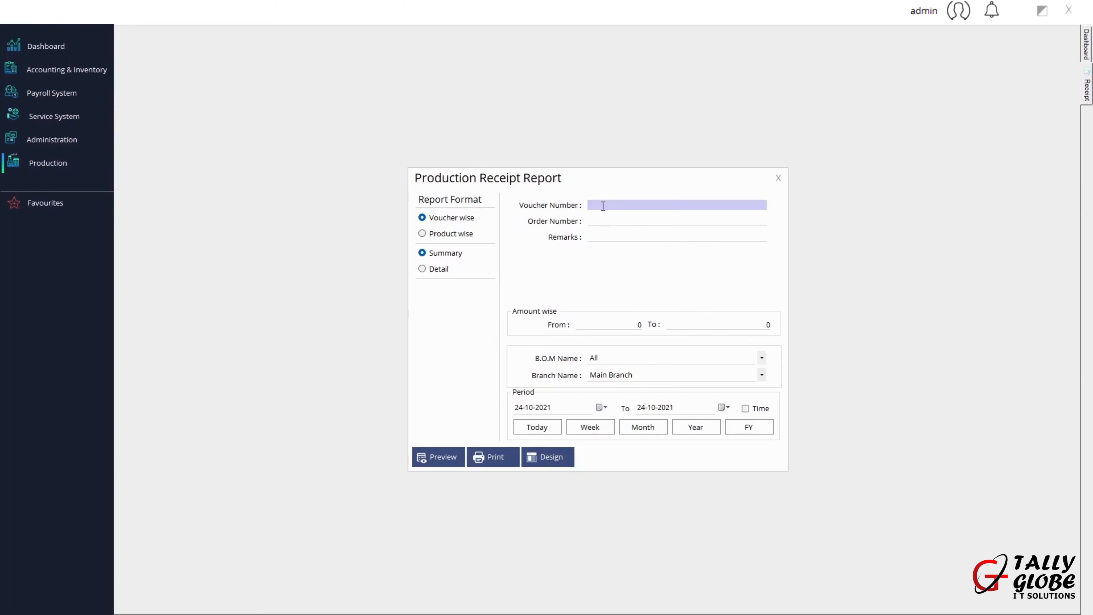
pyautogui.click(603, 220)
pyautogui.click(605, 239)
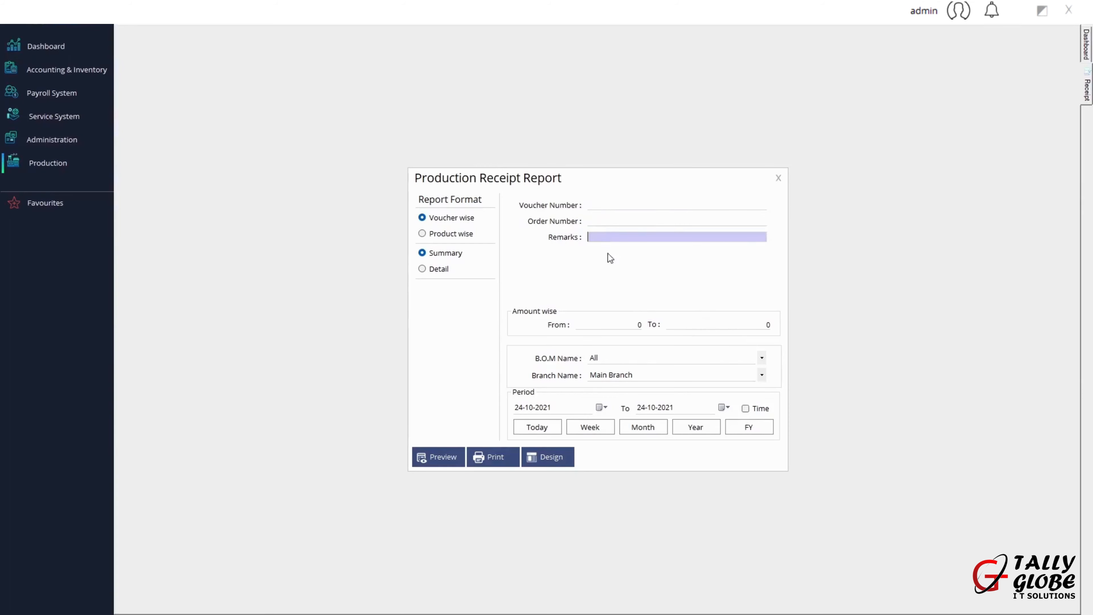
pyautogui.click(610, 325)
pyautogui.click(689, 327)
pyautogui.click(629, 327)
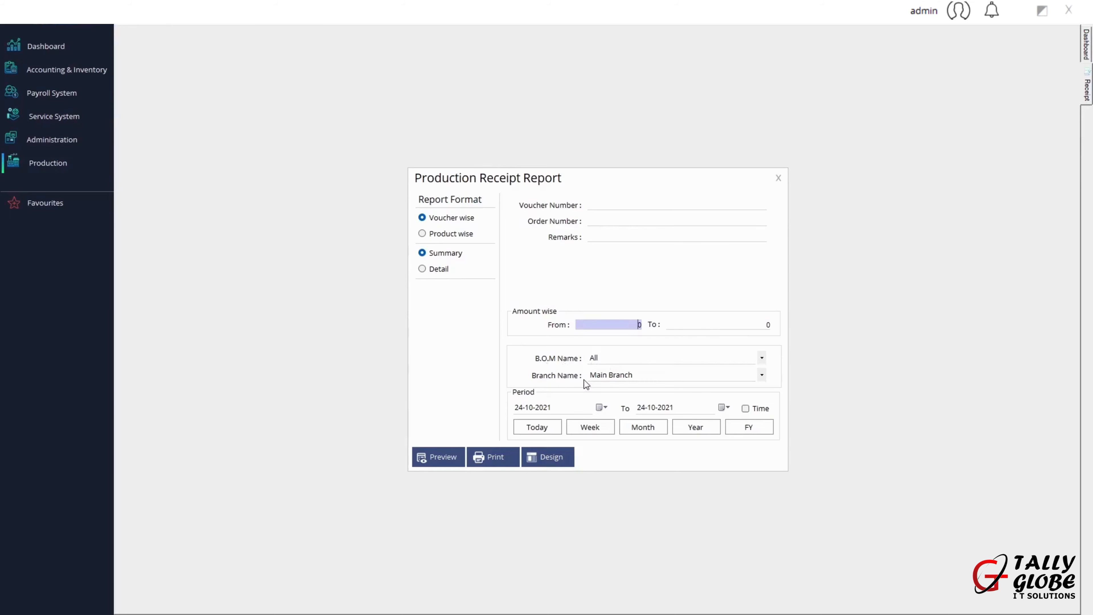
# - Switch the production receipt report to product wise to examine its search options, and close the form
pyautogui.click(439, 234)
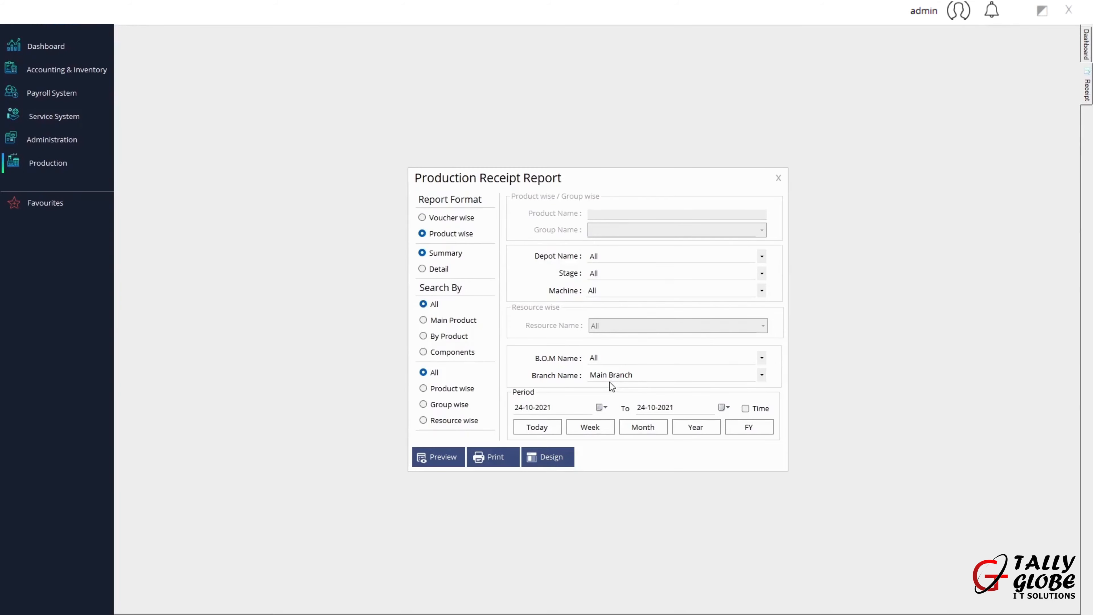
pyautogui.click(777, 178)
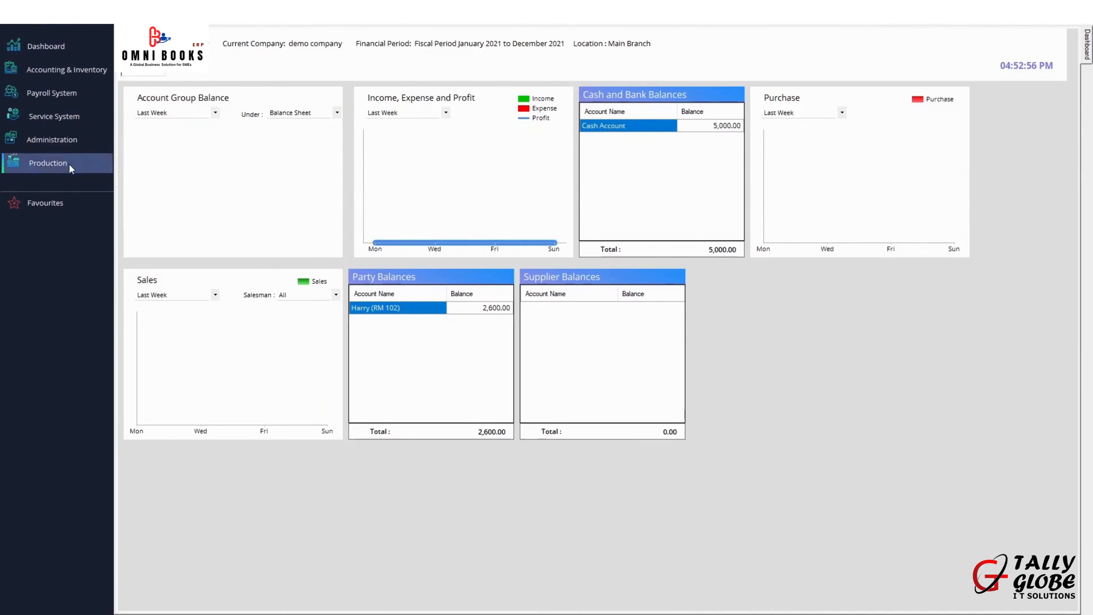